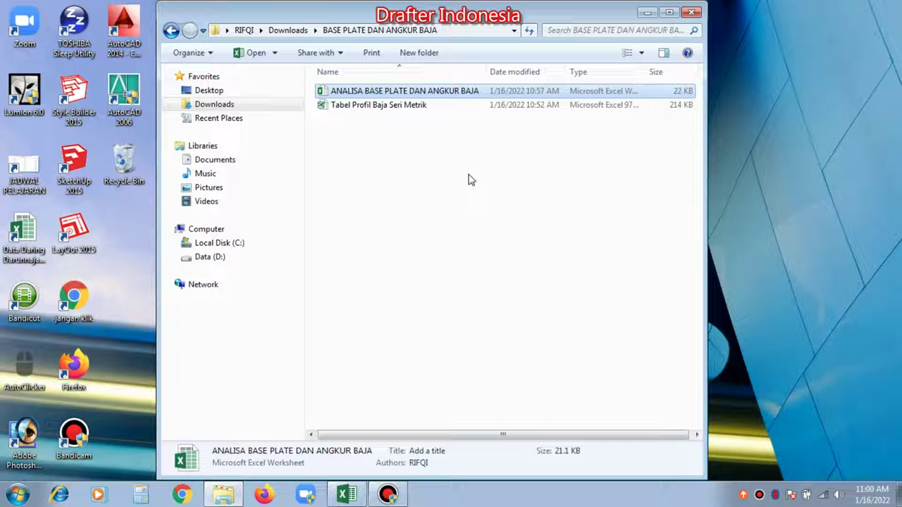
Widen Explorer's Name column to reveal full file names and select the ANALISA BASE PLATE workbook
left_click_drag(485, 70, 500, 69)
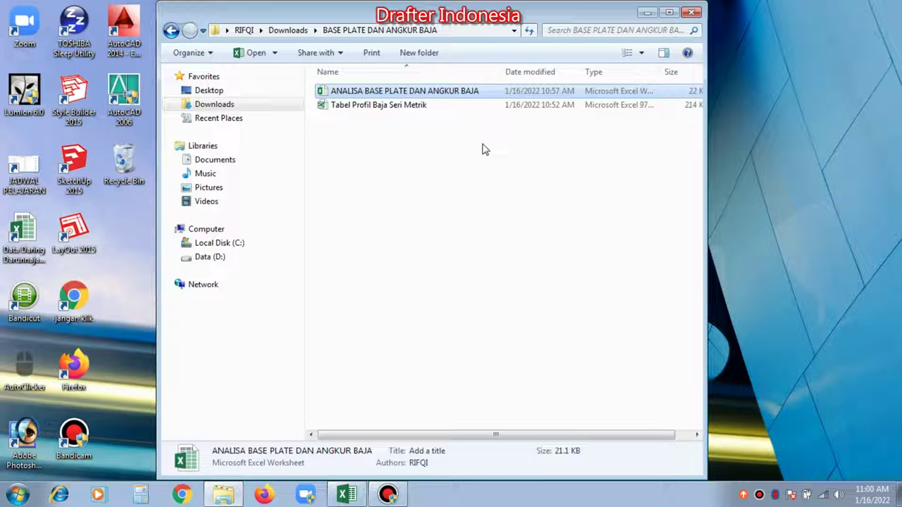
left_click(474, 93)
Open the ANALISA BASE PLATE DAN ANGKUR BAJA workbook in Excel and inspect the WF 150 profile height
double_click(474, 93)
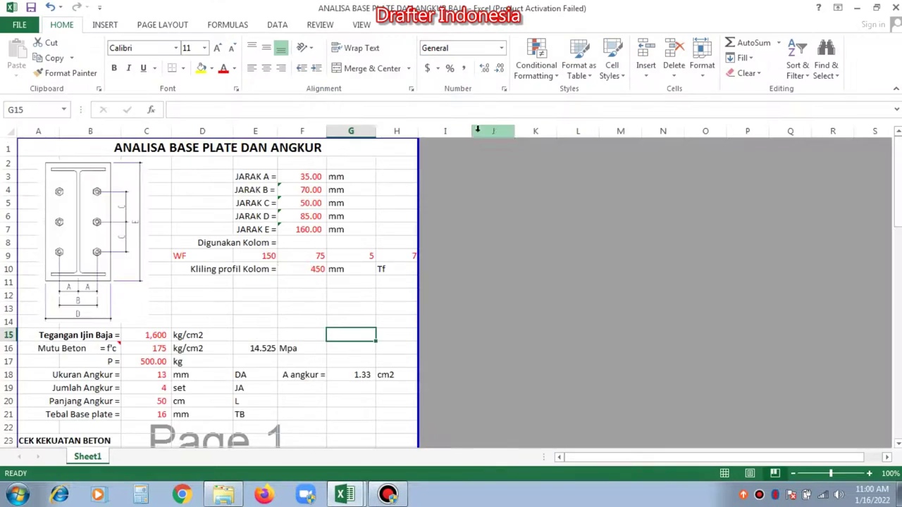
left_click(558, 243)
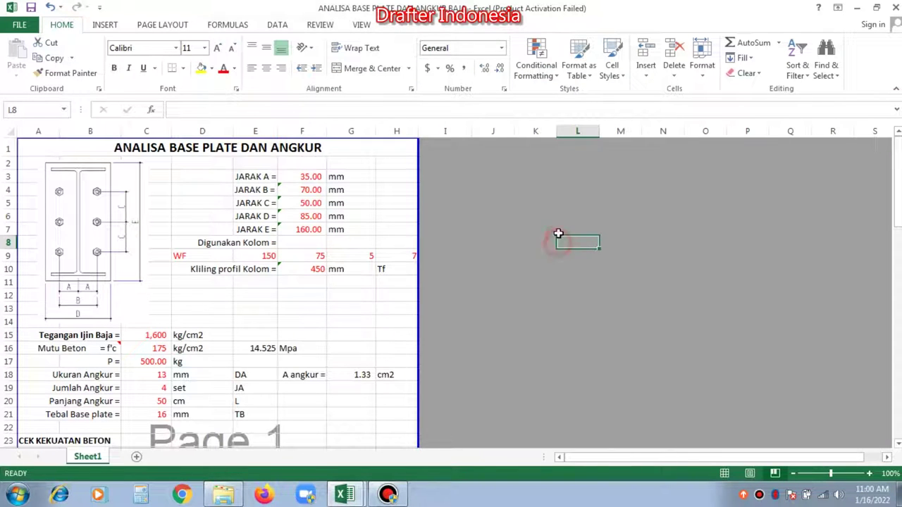
scroll(500, 205, "down", 1)
scroll(500, 205, "up", 1)
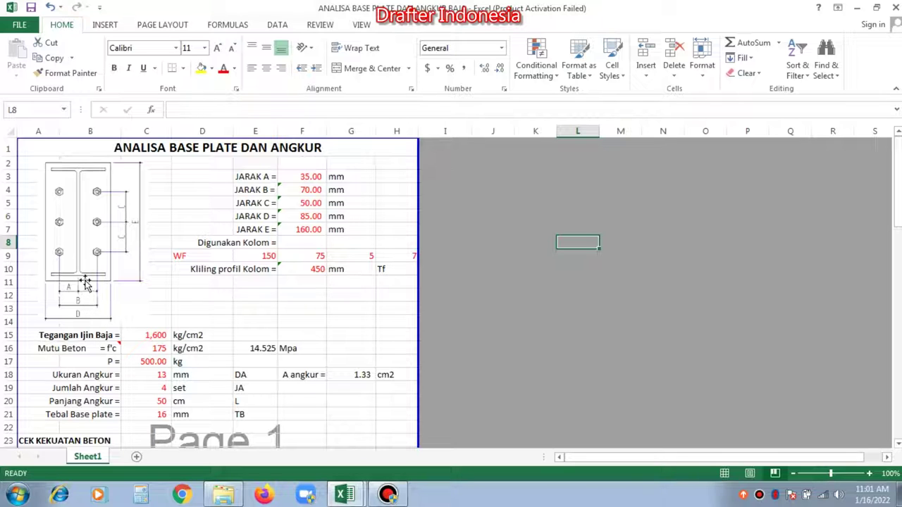
left_click(267, 254)
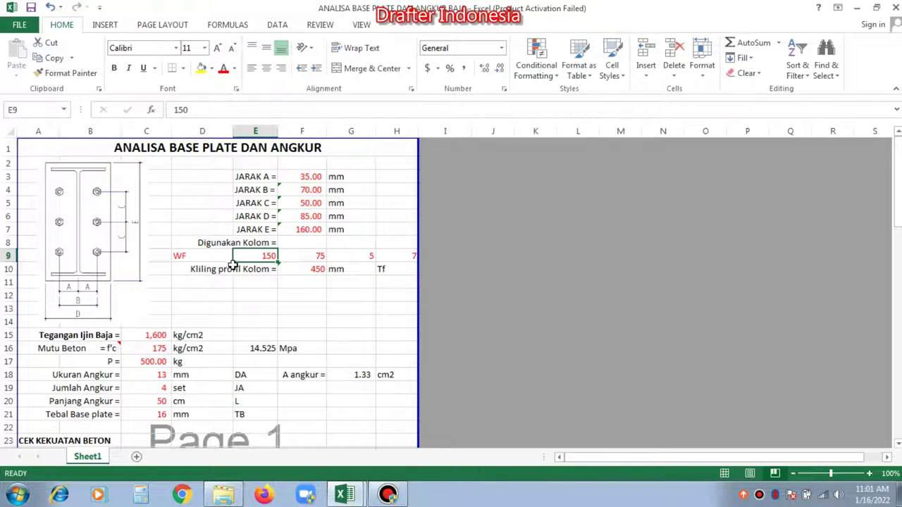
left_click(314, 256)
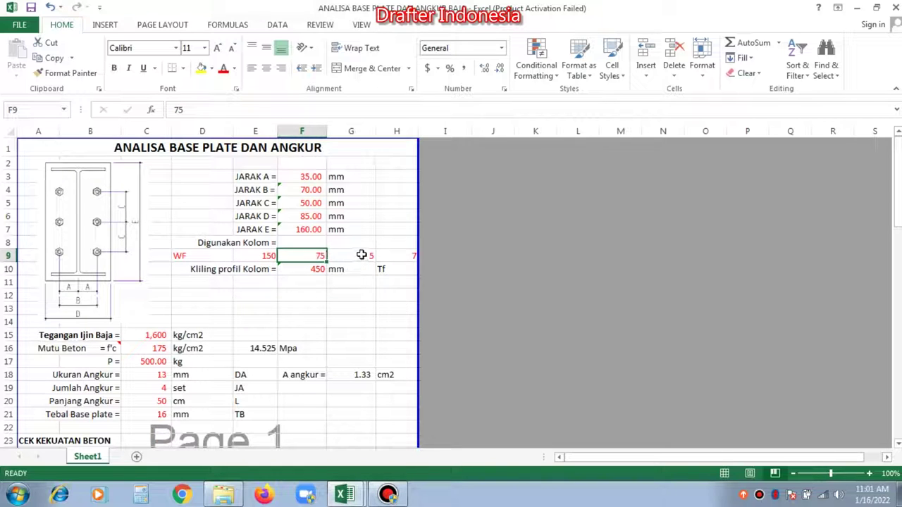
left_click(268, 256)
left_click(292, 255)
left_click(366, 256)
left_click(401, 255)
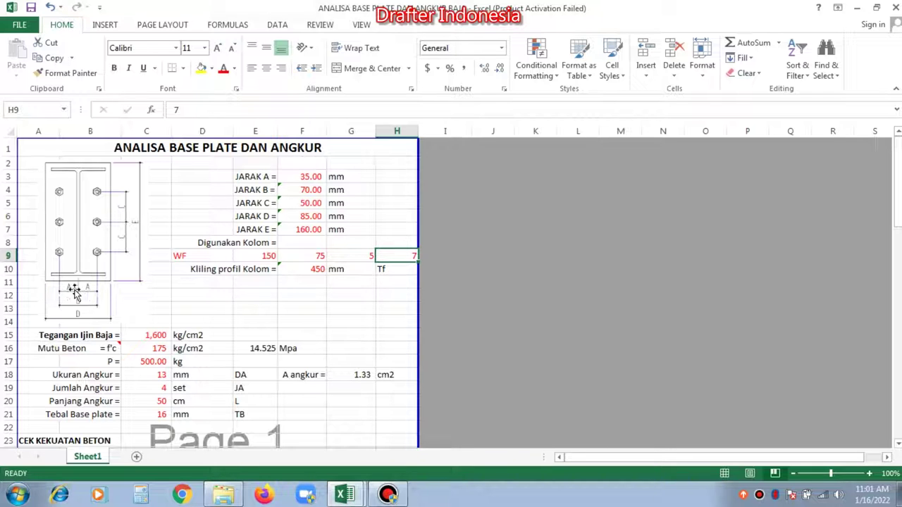
left_click(310, 177)
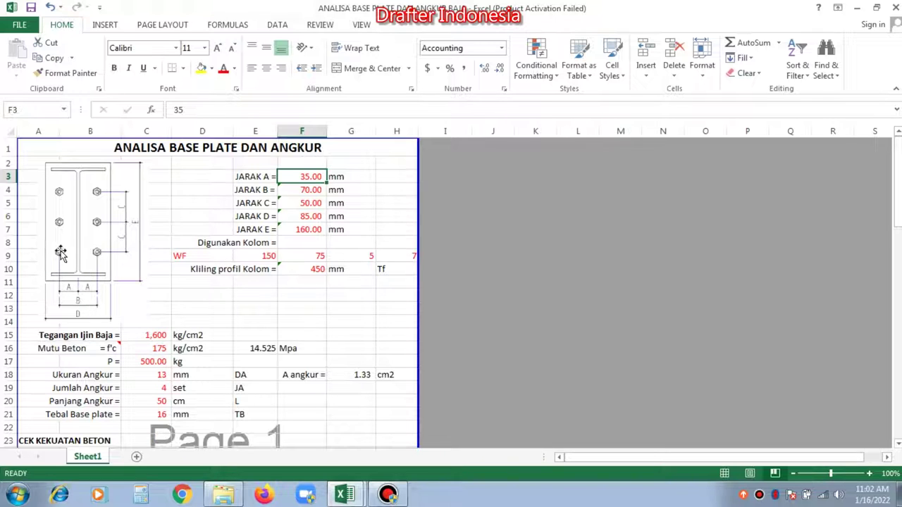
left_click(305, 190)
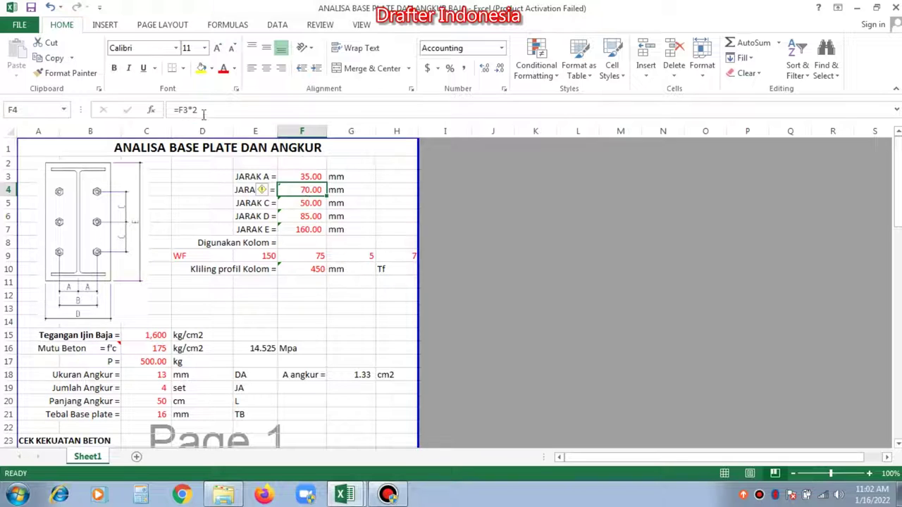
double_click(303, 190)
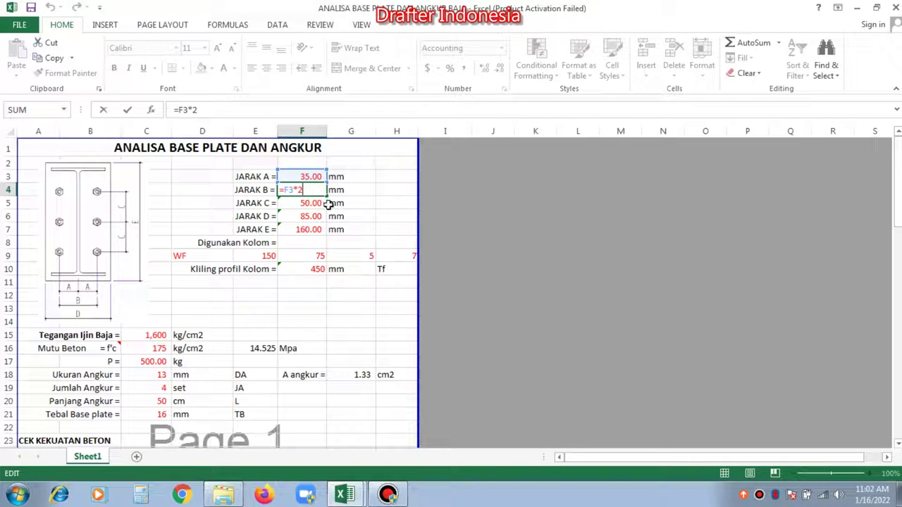
key("Return")
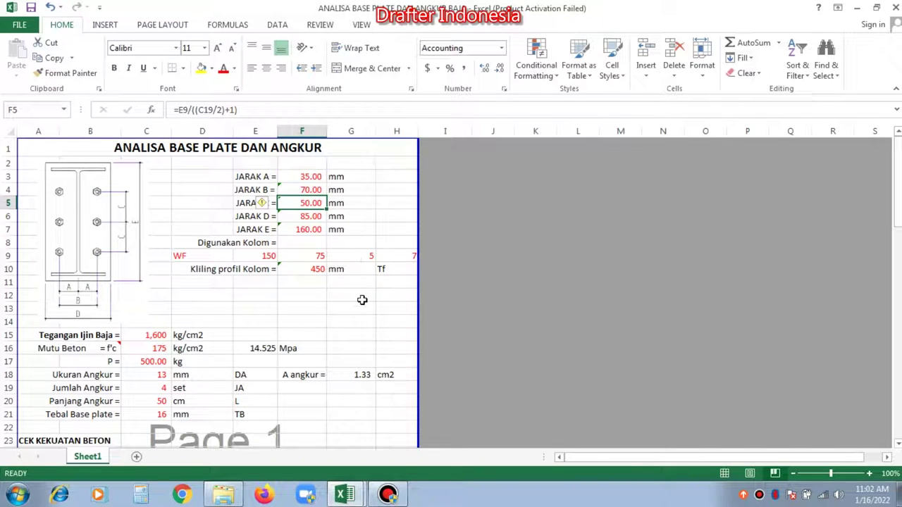
scroll(360, 301, "down", 1)
scroll(356, 275, "up", 1)
left_click(383, 202)
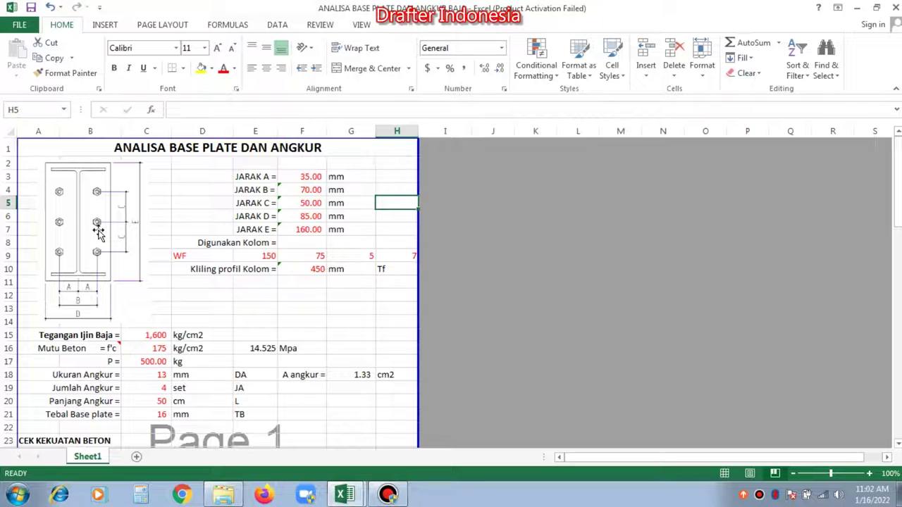
left_click(305, 203)
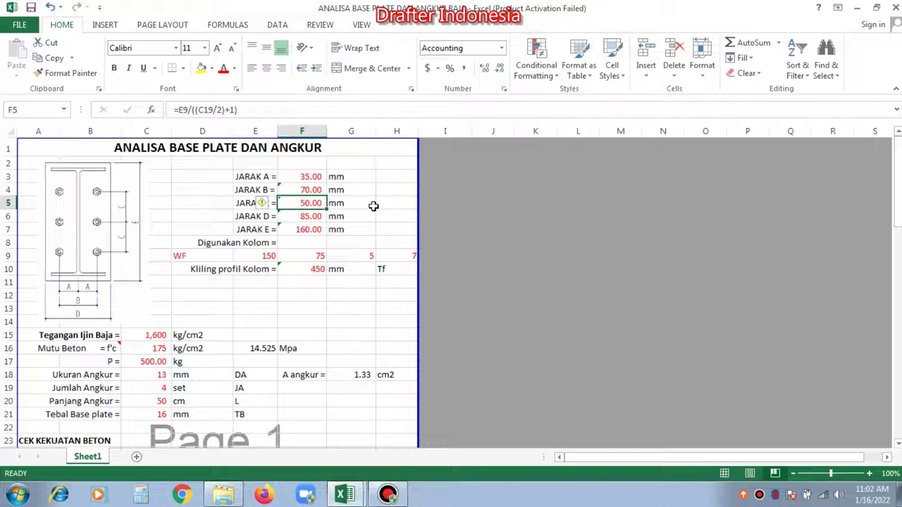
left_click(374, 206)
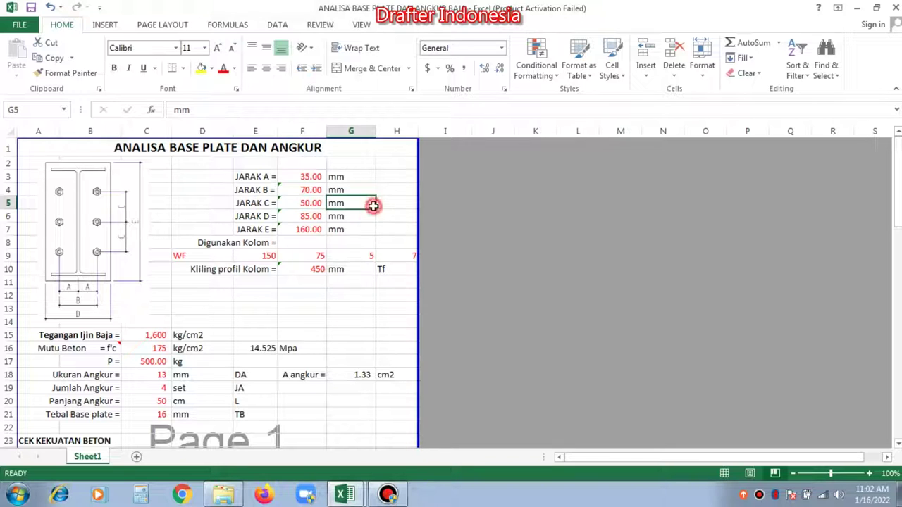
left_click(310, 204)
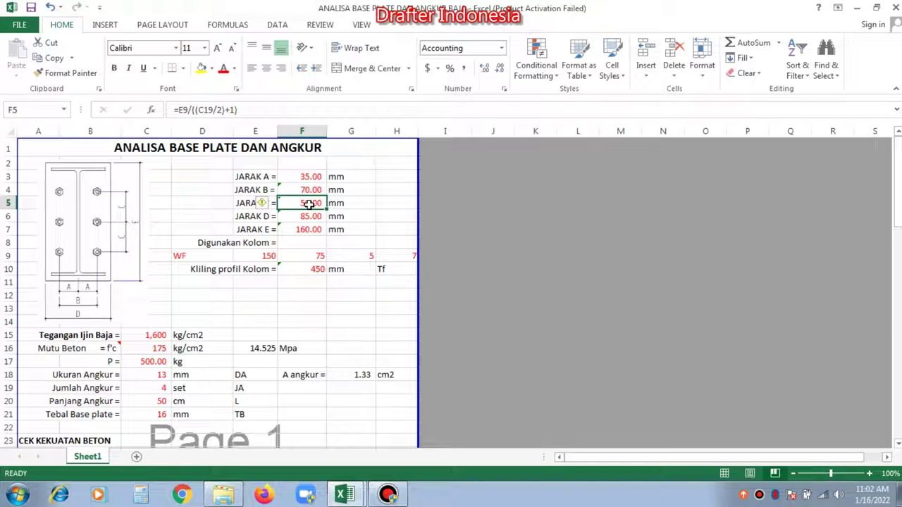
double_click(309, 204)
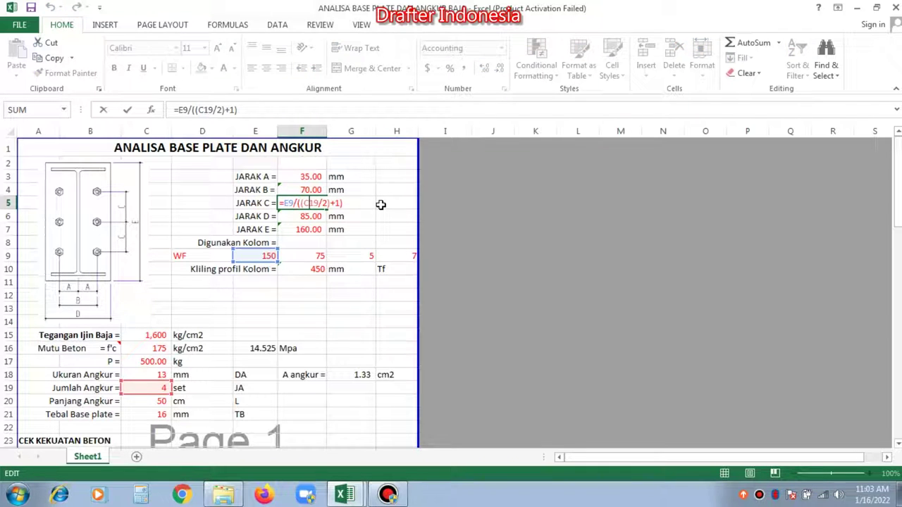
key("Escape")
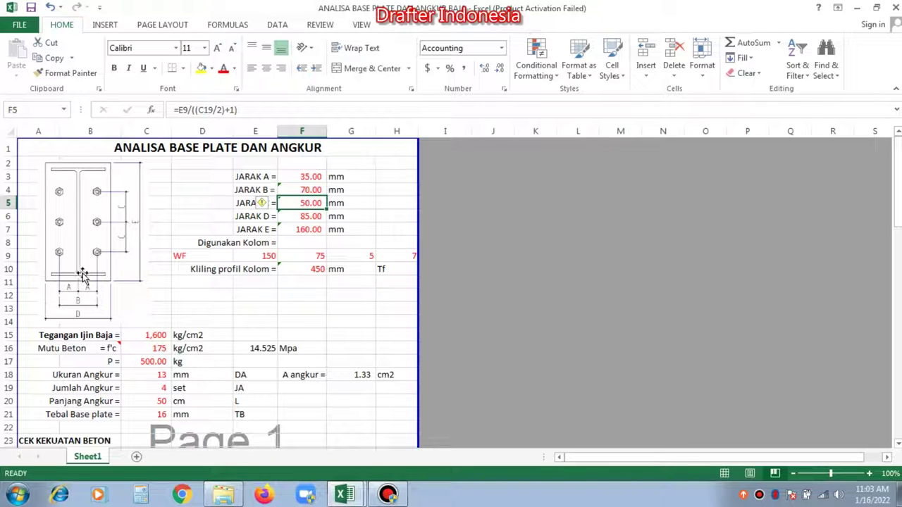
left_click(308, 216)
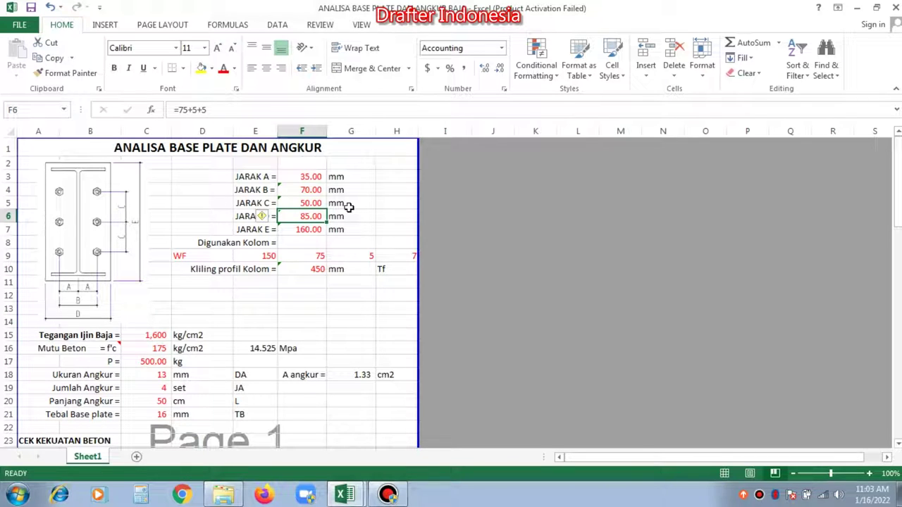
type("8")
key("Escape")
left_click(319, 230)
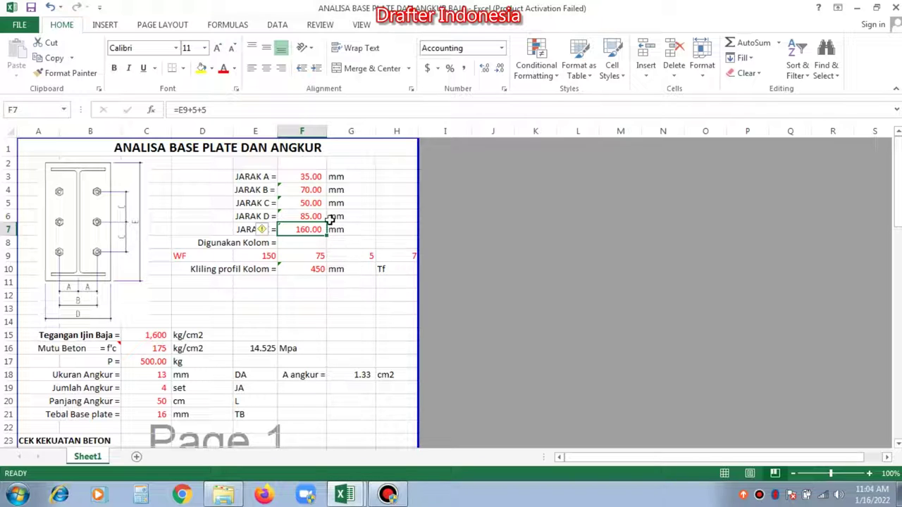
left_click(384, 177)
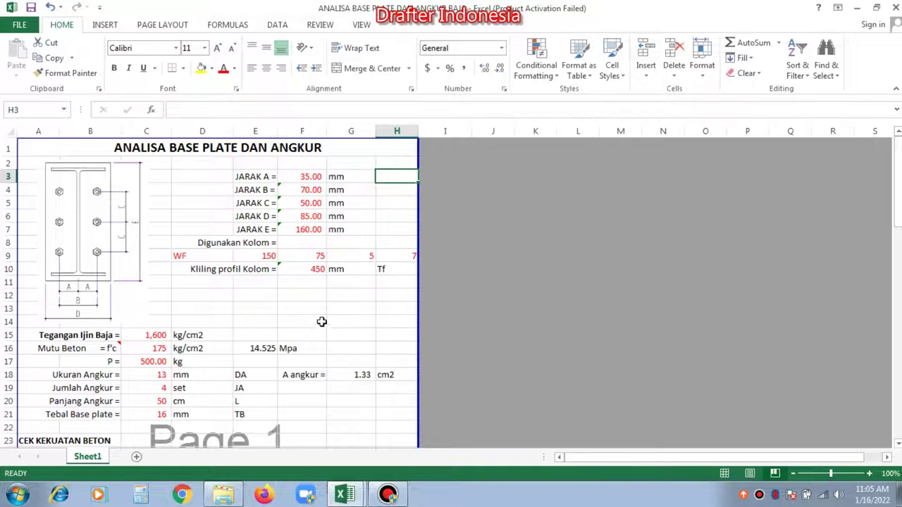
scroll(318, 321, "down", 1)
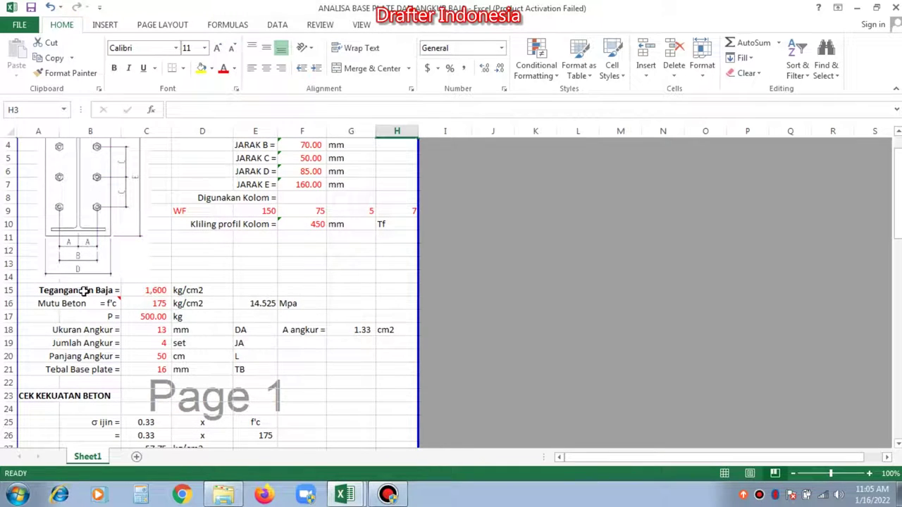
left_click(159, 289)
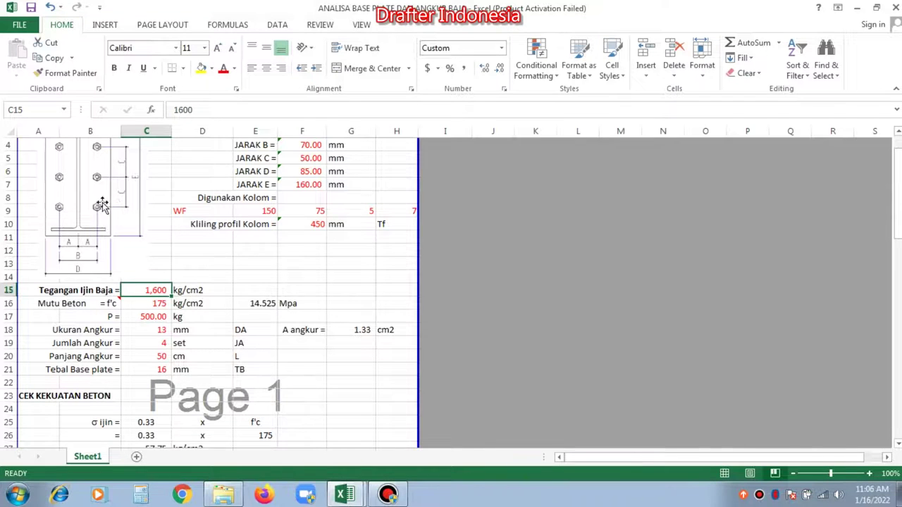
scroll(121, 277, "down", 1)
scroll(125, 235, "up", 2)
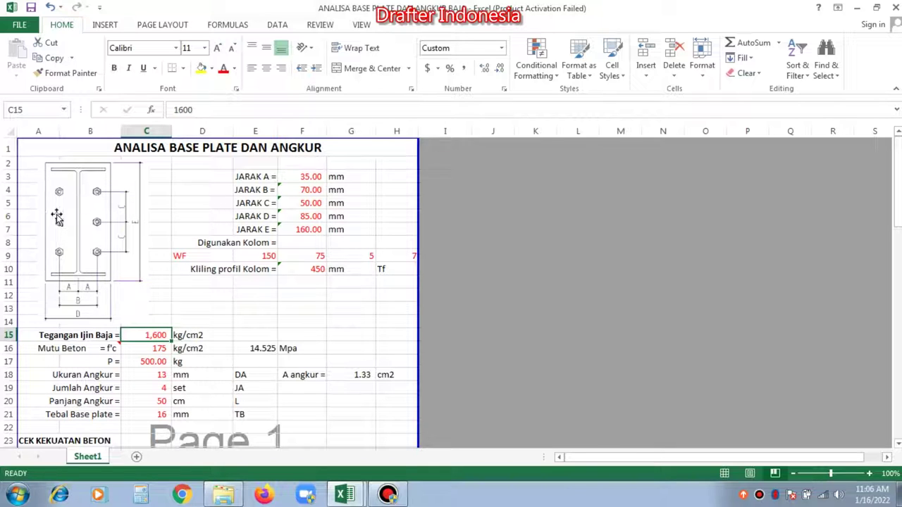
scroll(211, 310, "down", 1)
left_click(158, 303)
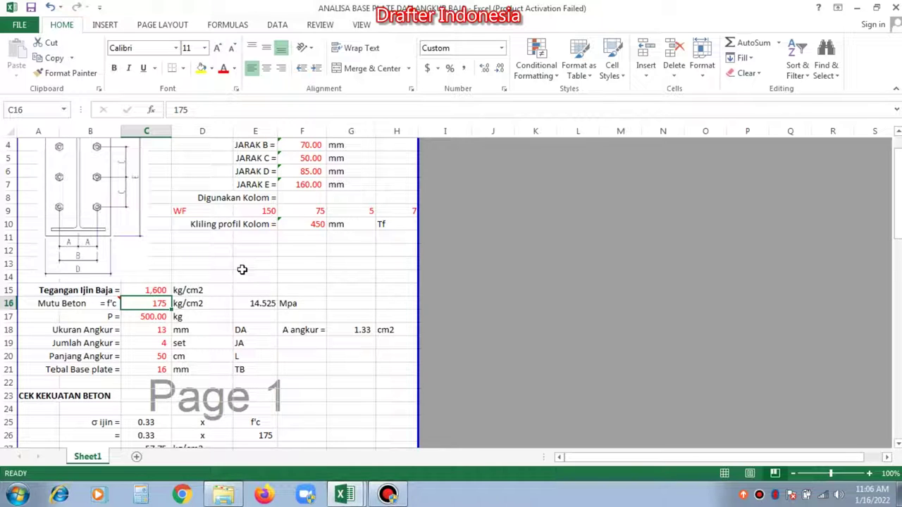
Enter 225 kg/cm2 as the concrete f'c in C16, giving 18.675 MPa
type("225")
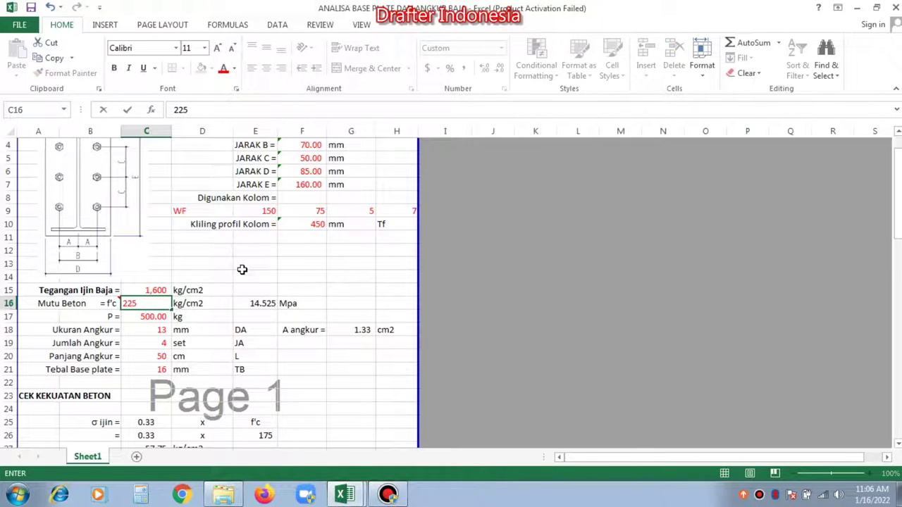
key("Return")
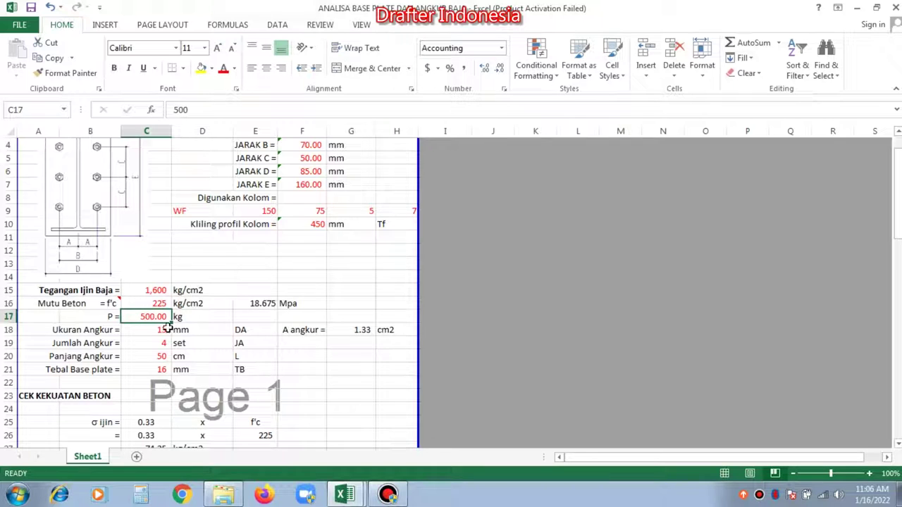
scroll(141, 296, "up", 1)
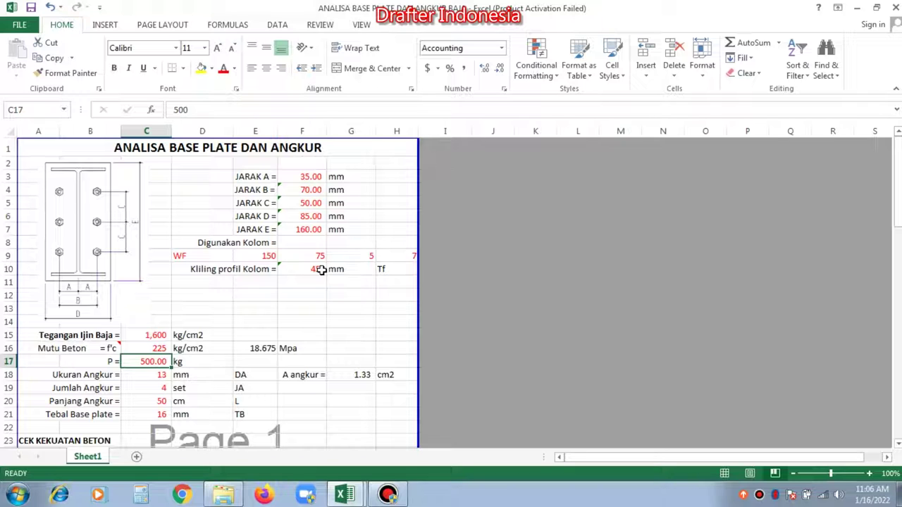
type("10")
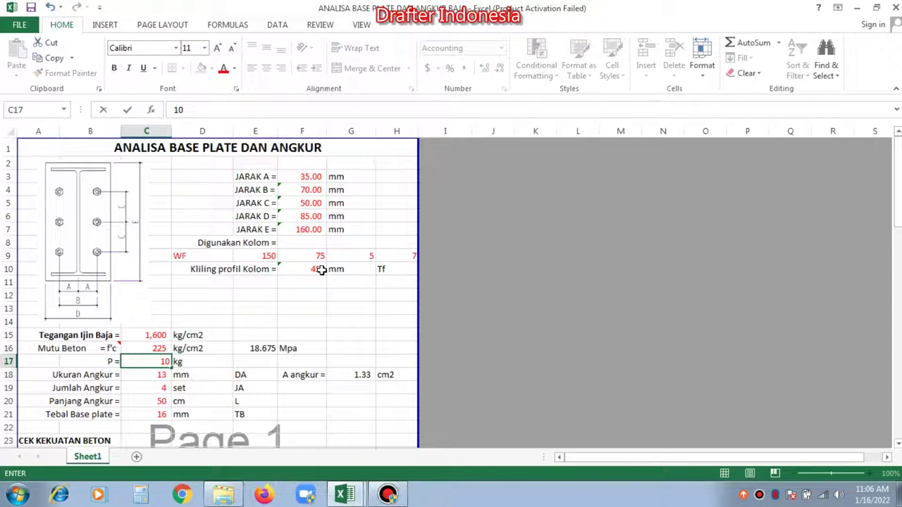
type(",000")
key("Return")
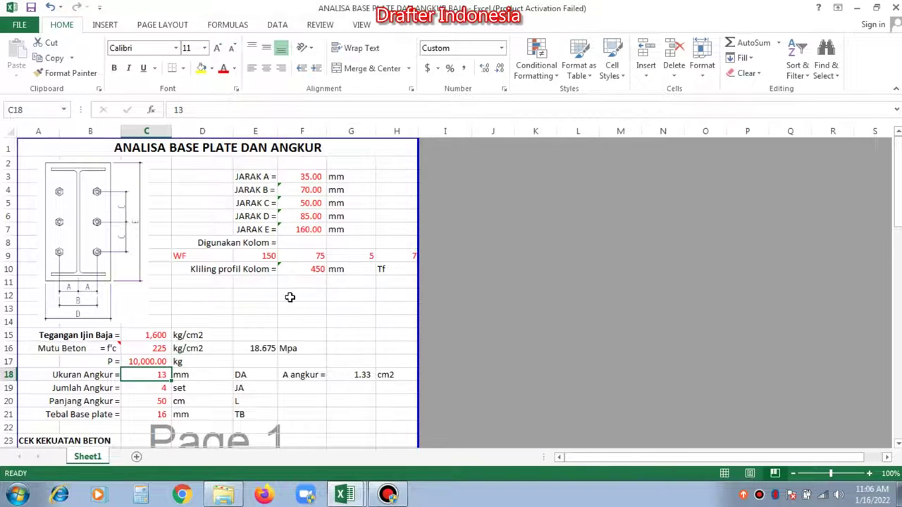
scroll(290, 298, "down", 2)
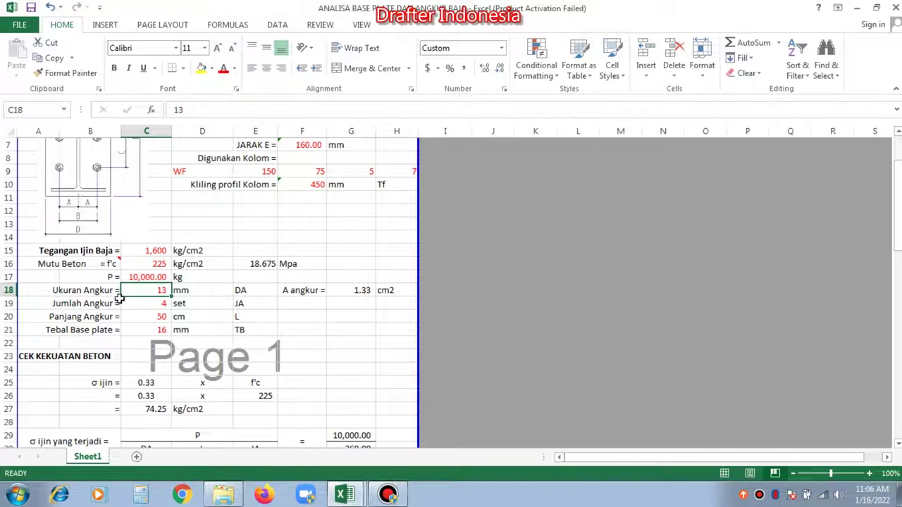
scroll(198, 291, "up", 1)
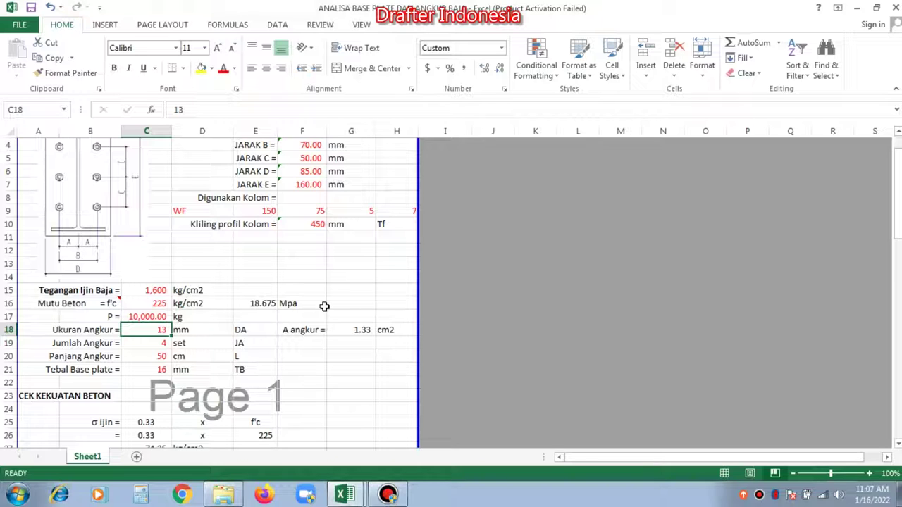
Enter a 10 mm anchor size in C18 and check the 0.79 cm2 anchor area formula in G18
type("10")
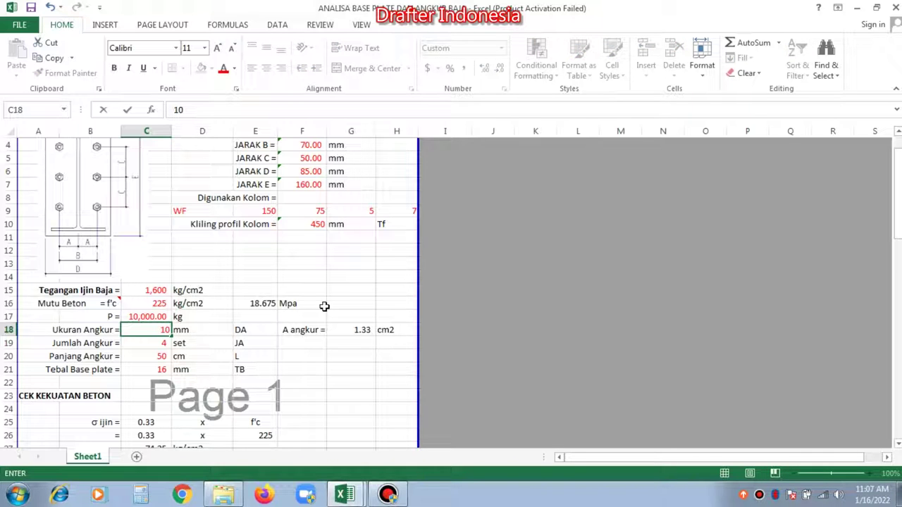
key("Return")
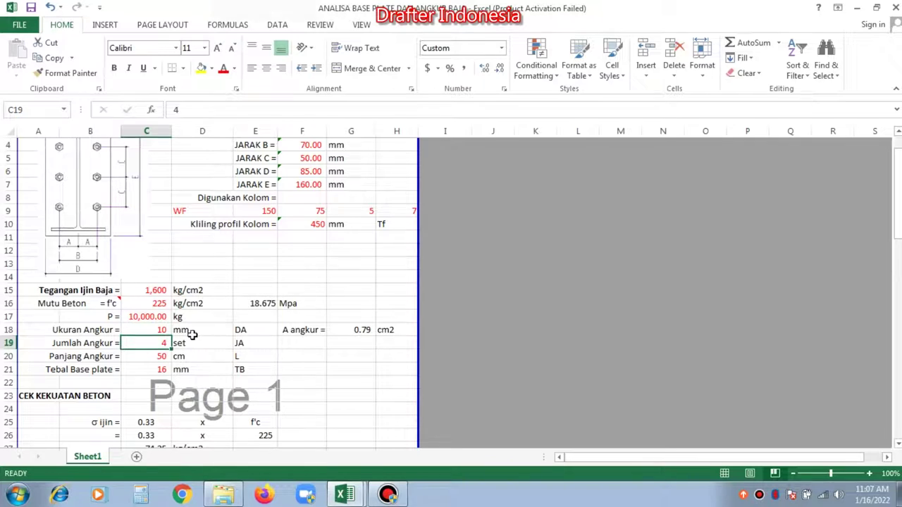
left_click(360, 327)
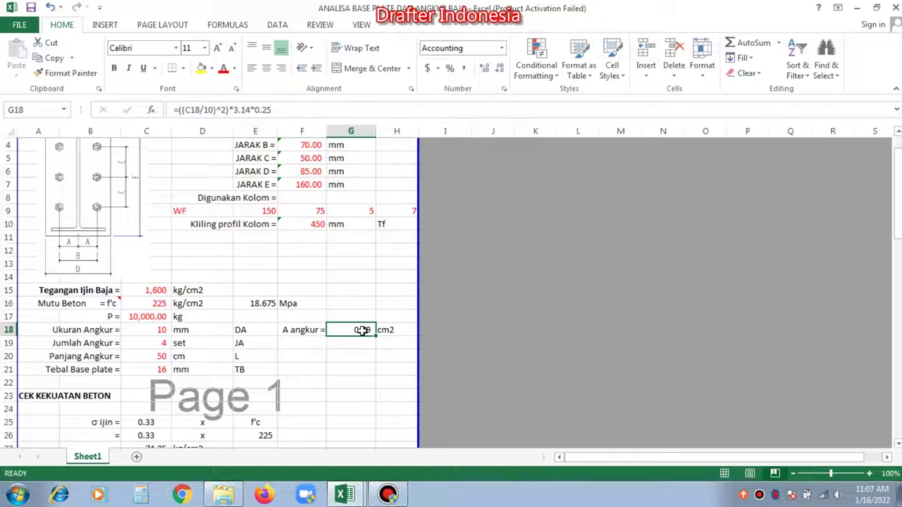
left_click(161, 344)
scroll(204, 302, "up", 1)
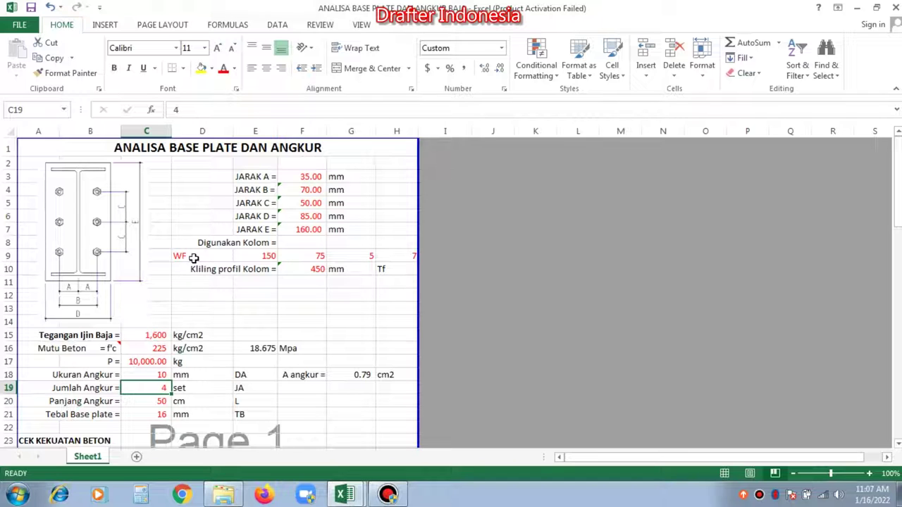
Enter 6 anchor sets in C19 and a 12 mm base plate thickness in C21
type("6")
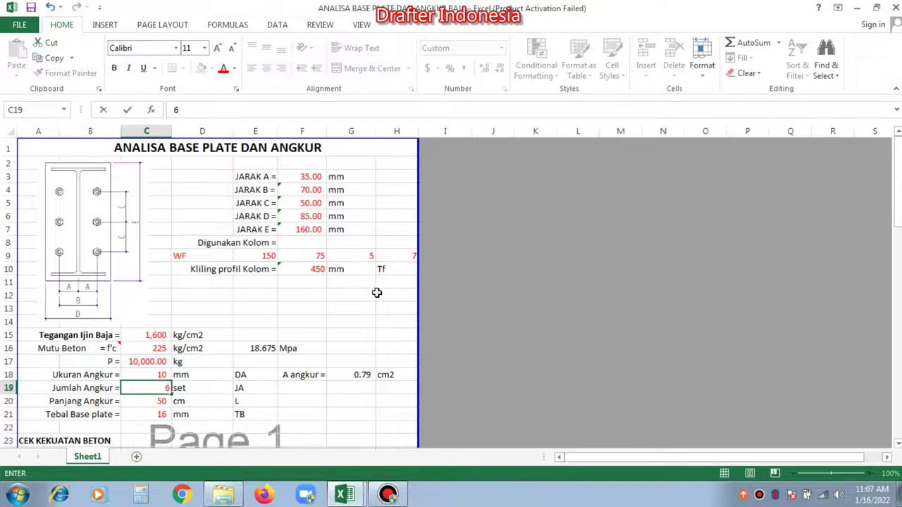
key("Return")
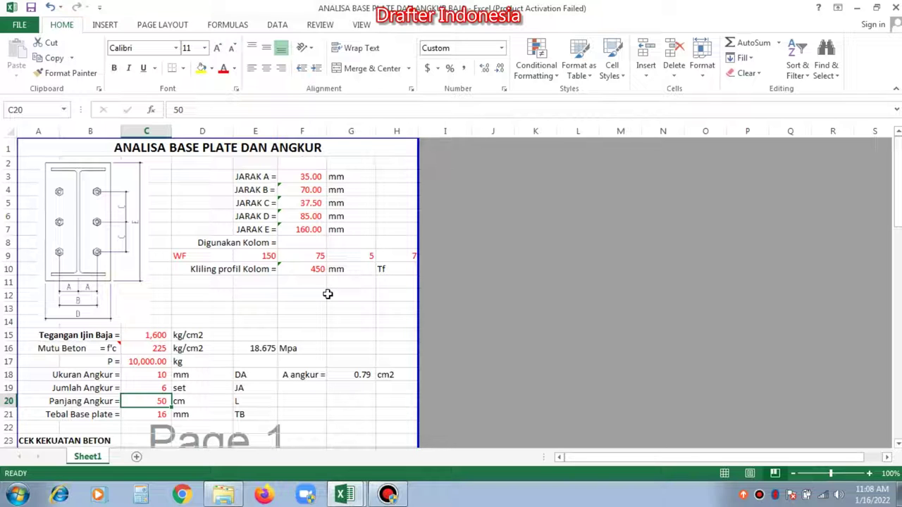
scroll(328, 294, "down", 1)
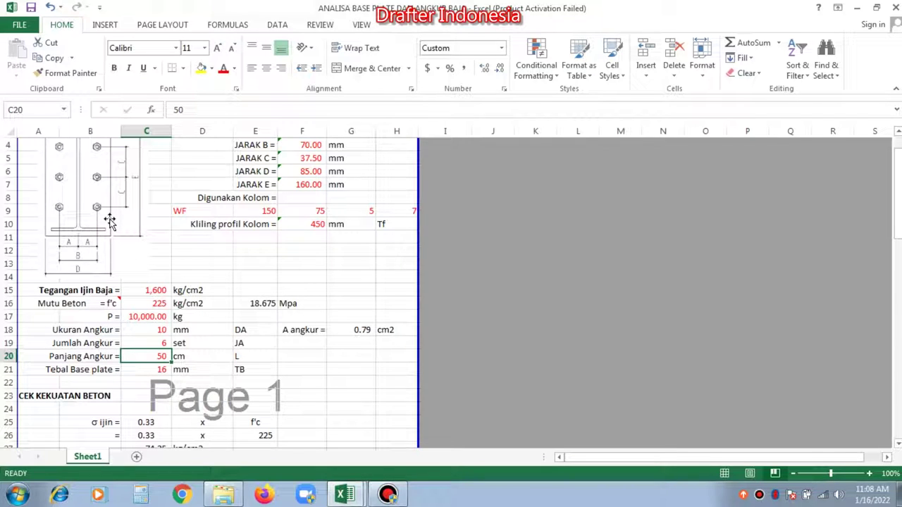
left_click(164, 372)
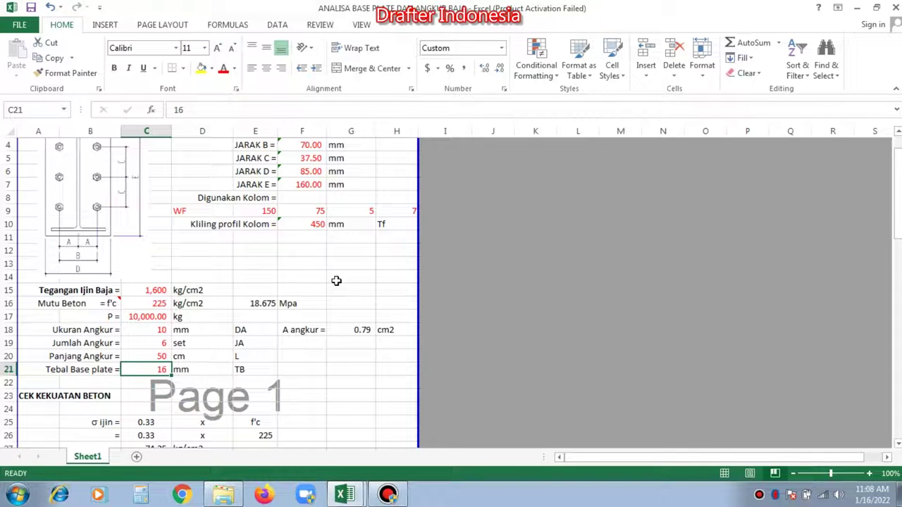
type("1")
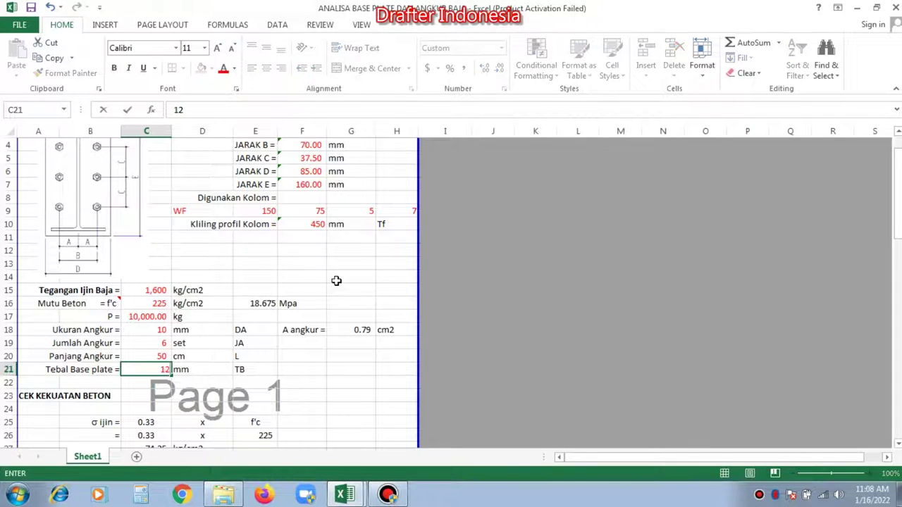
key("Return")
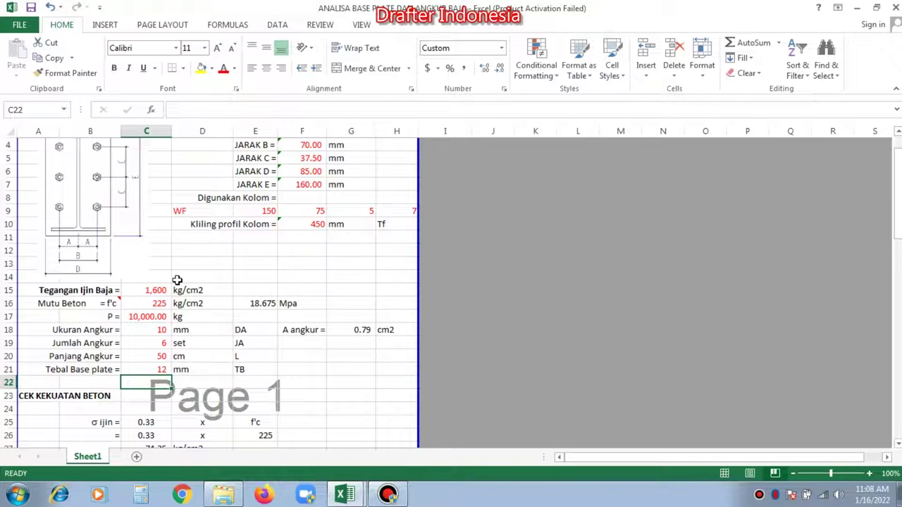
scroll(177, 279, "down", 1)
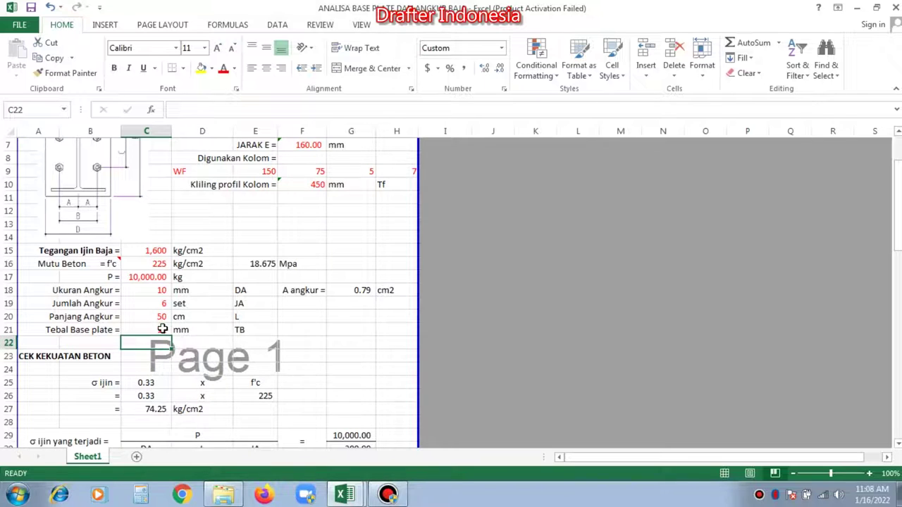
scroll(162, 329, "up", 2)
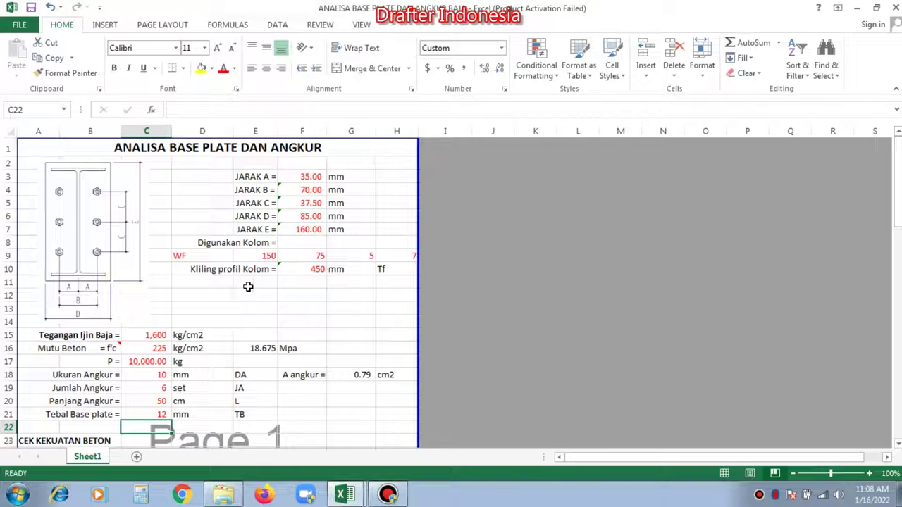
scroll(250, 284, "down", 2)
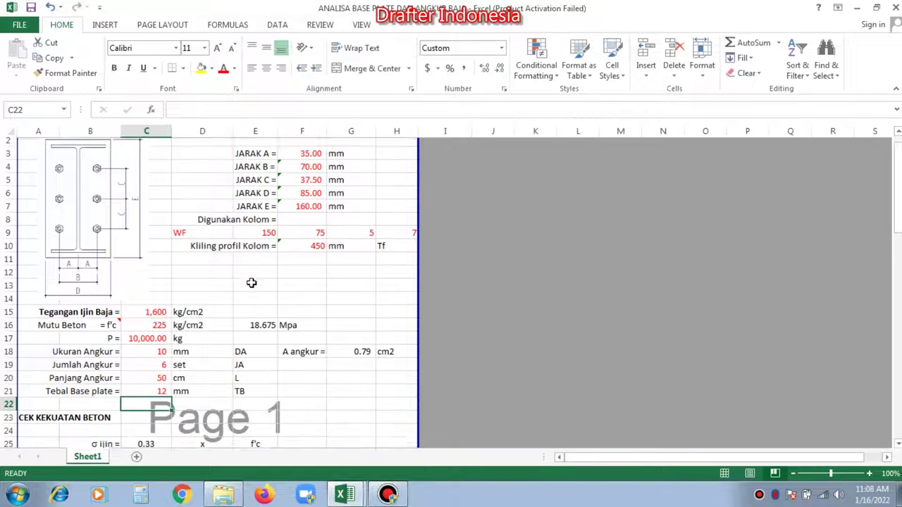
scroll(251, 282, "down", 1)
scroll(252, 282, "down", 1)
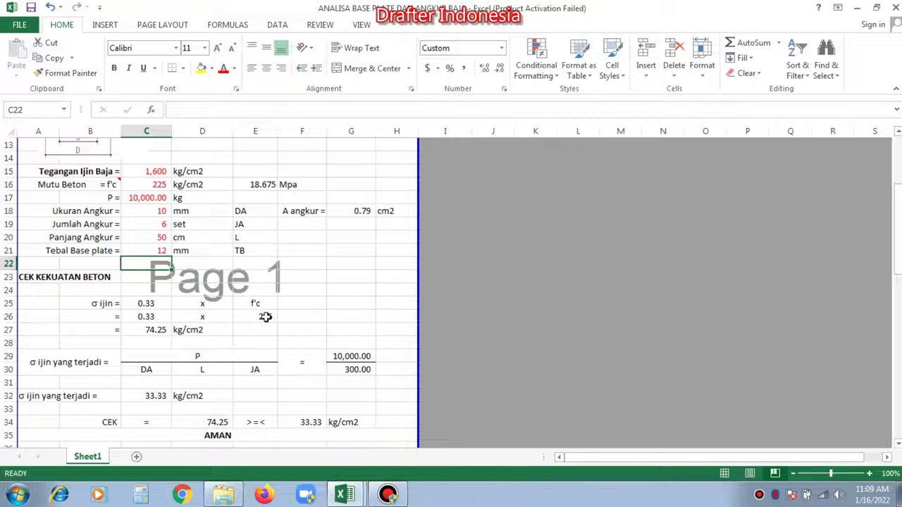
left_click(157, 182)
type("1")
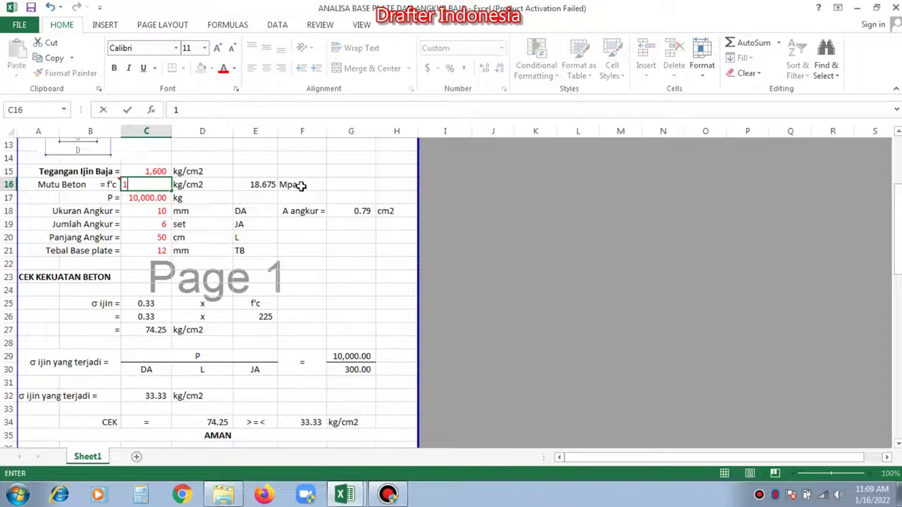
type("75")
key("Return")
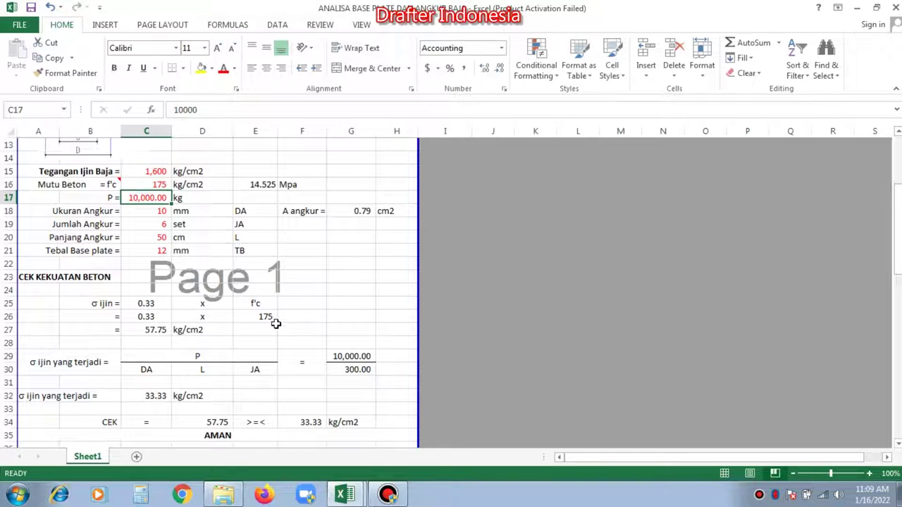
left_click(157, 184)
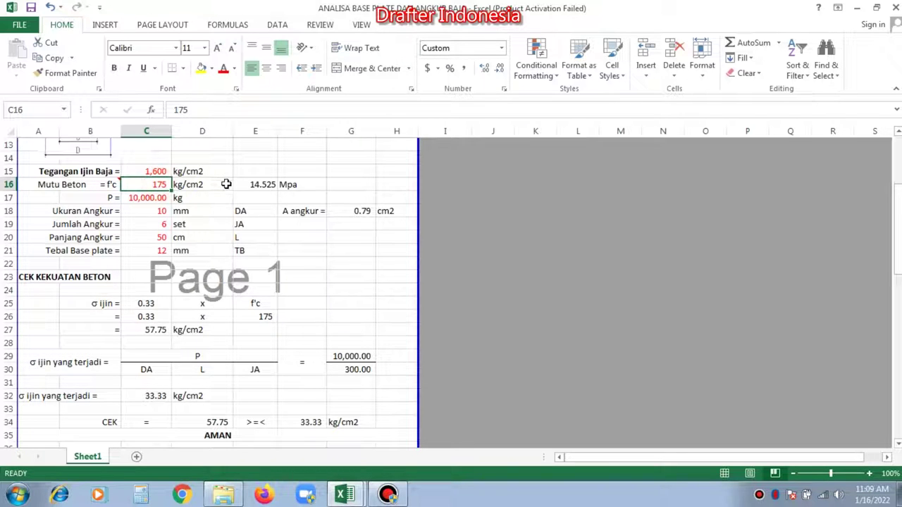
type("225")
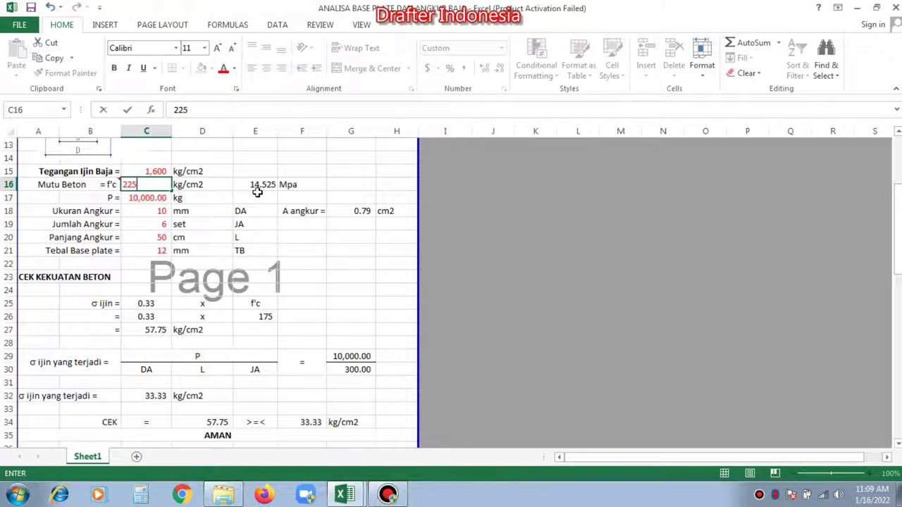
key("Return")
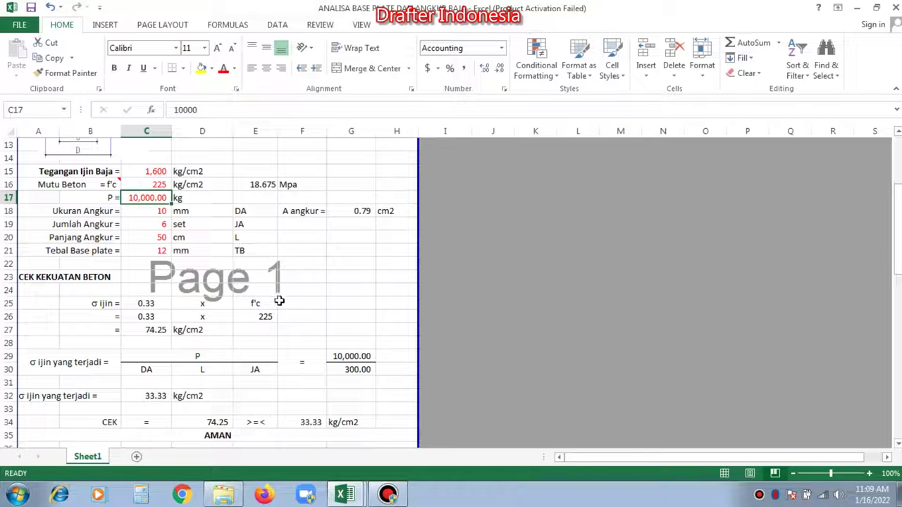
scroll(279, 301, "down", 1)
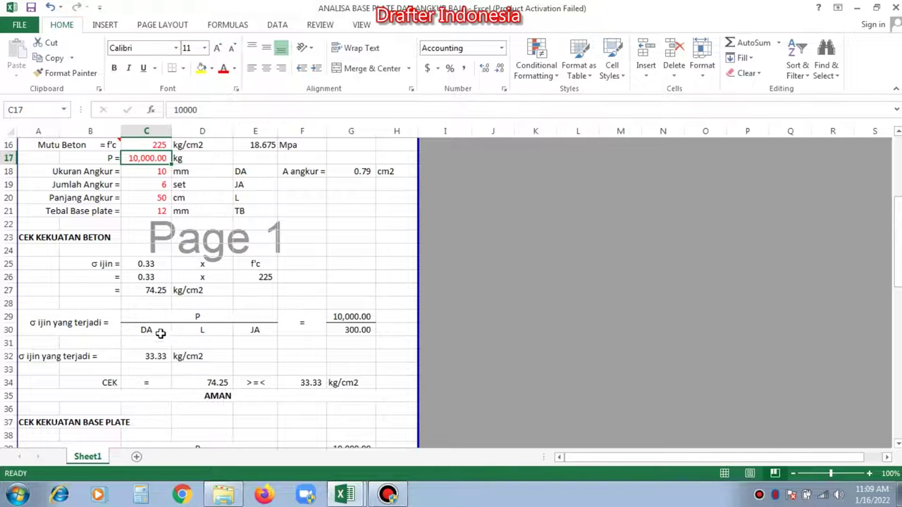
scroll(157, 332, "up", 1)
scroll(223, 277, "up", 1)
scroll(235, 266, "up", 2)
scroll(235, 267, "down", 1)
scroll(234, 267, "down", 2)
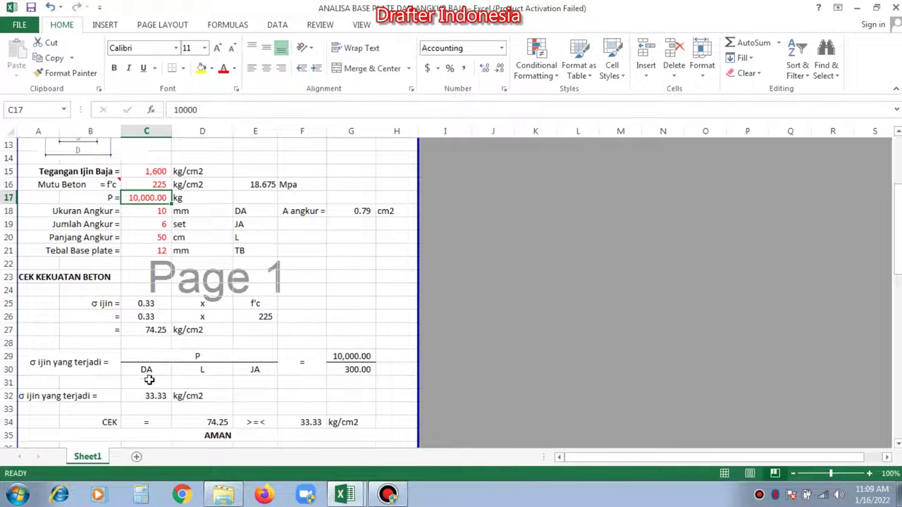
left_click(346, 356)
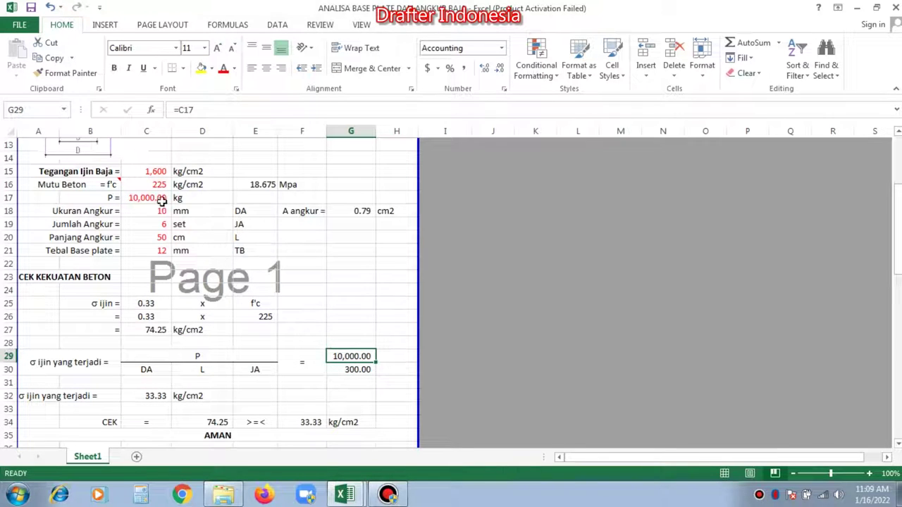
left_click(355, 369)
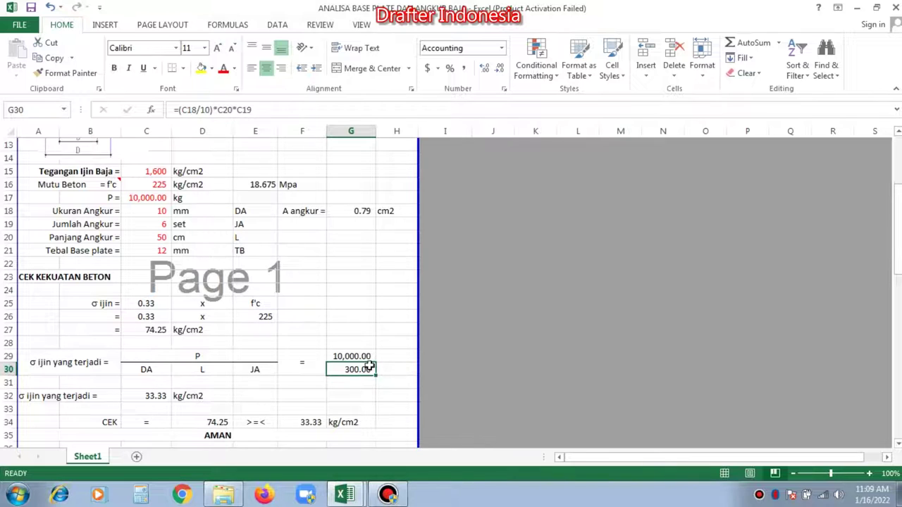
scroll(371, 363, "down", 1)
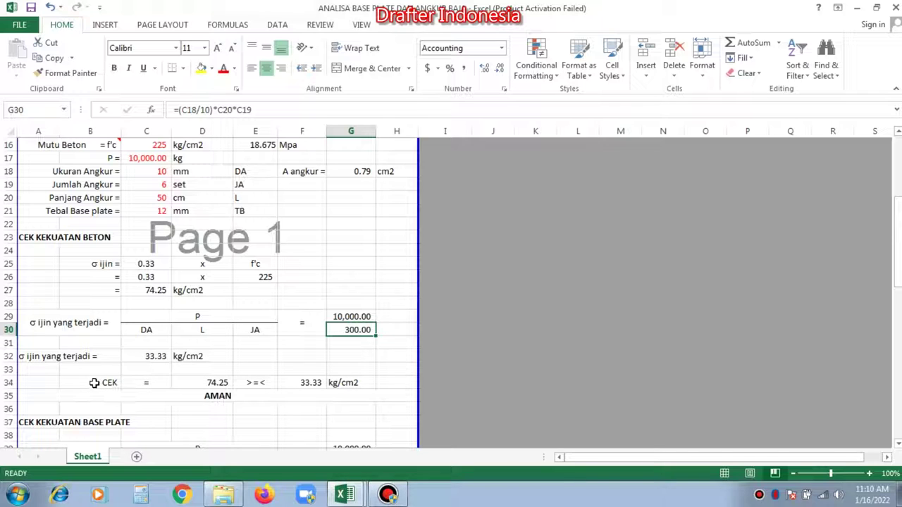
left_click(218, 383)
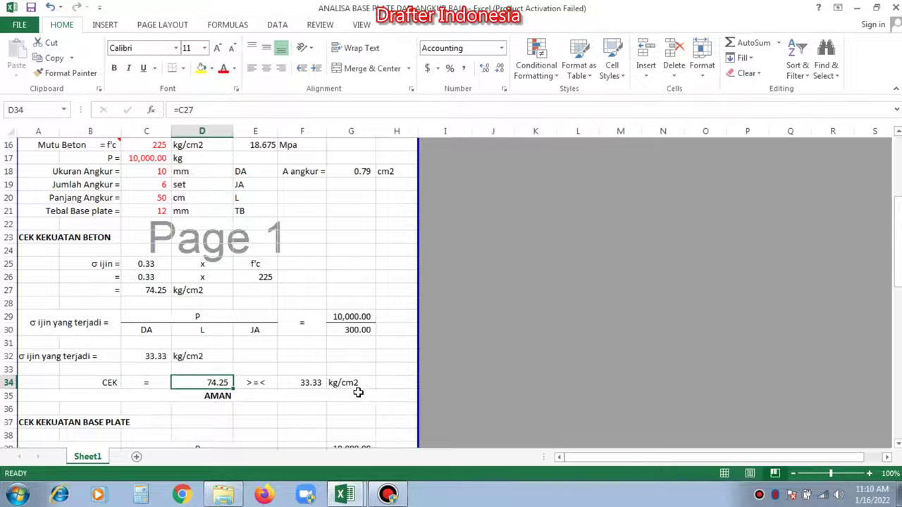
scroll(350, 380, "down", 1)
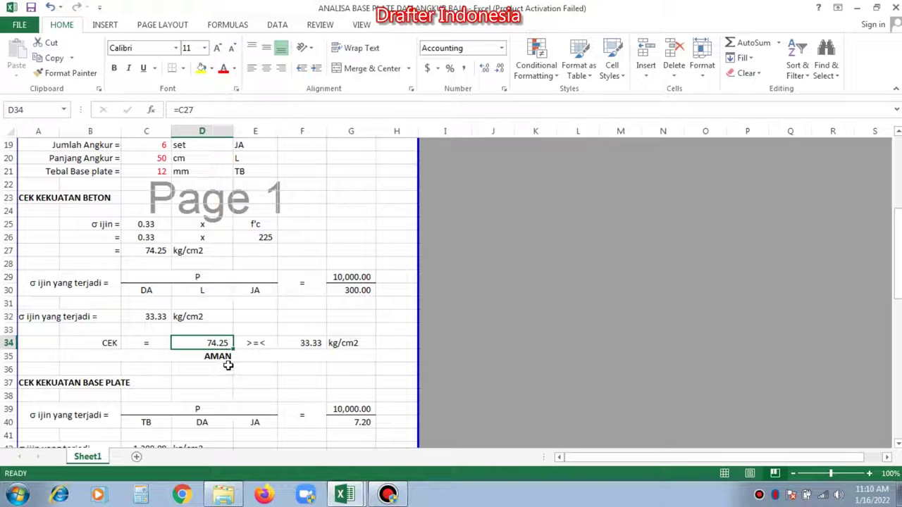
scroll(228, 365, "up", 2)
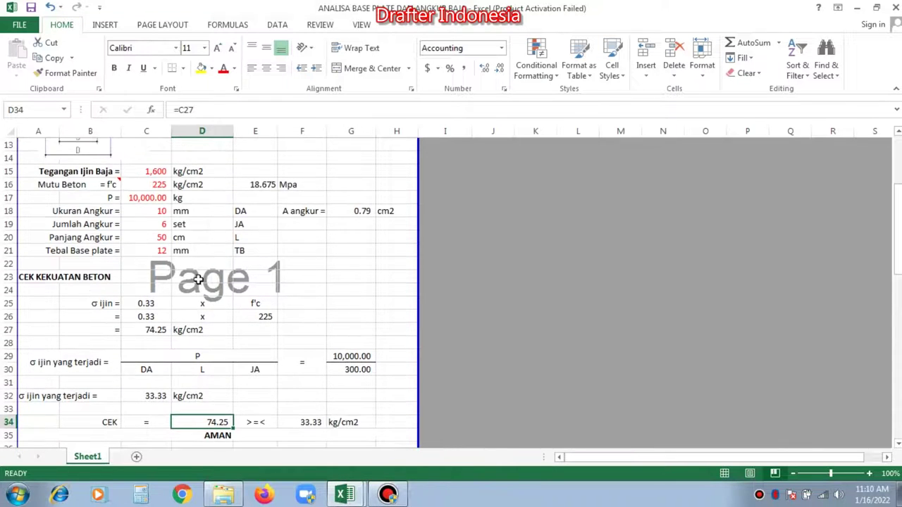
left_click(152, 188)
Try concrete f'c values of 175 and then 100 in C16 to see the check fail
type("175")
key("Return")
scroll(235, 312, "down", 1)
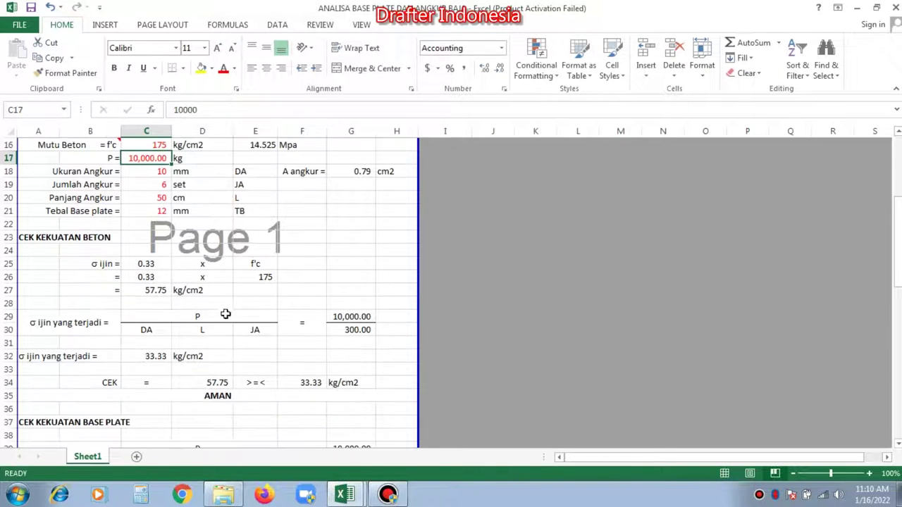
scroll(211, 384, "up", 1)
left_click(157, 184)
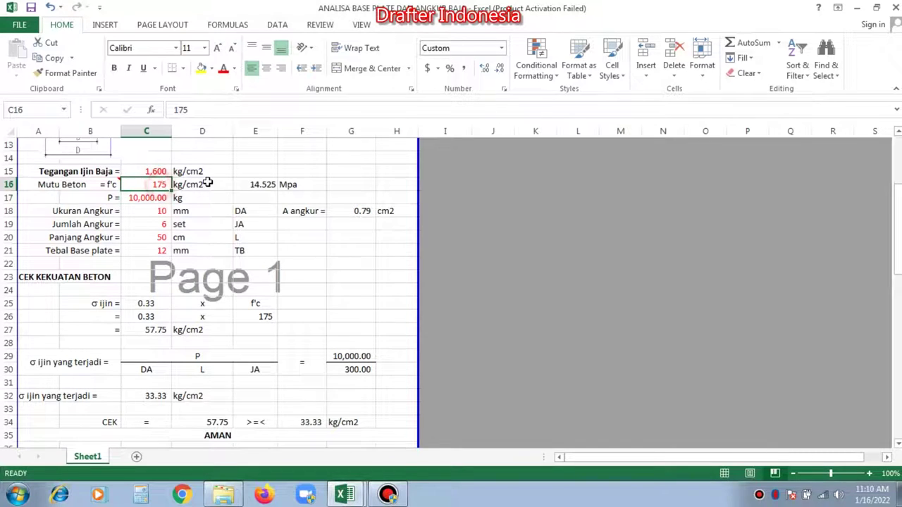
type("100")
key("Return")
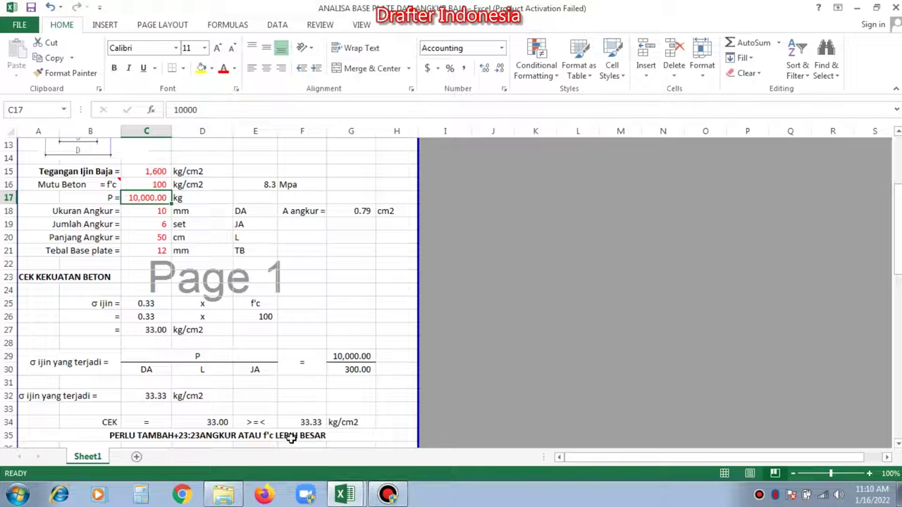
Restore f'c in C16 to 225 so allowable stress 74.25 exceeds 33.33 kg/cm2
left_click(156, 183)
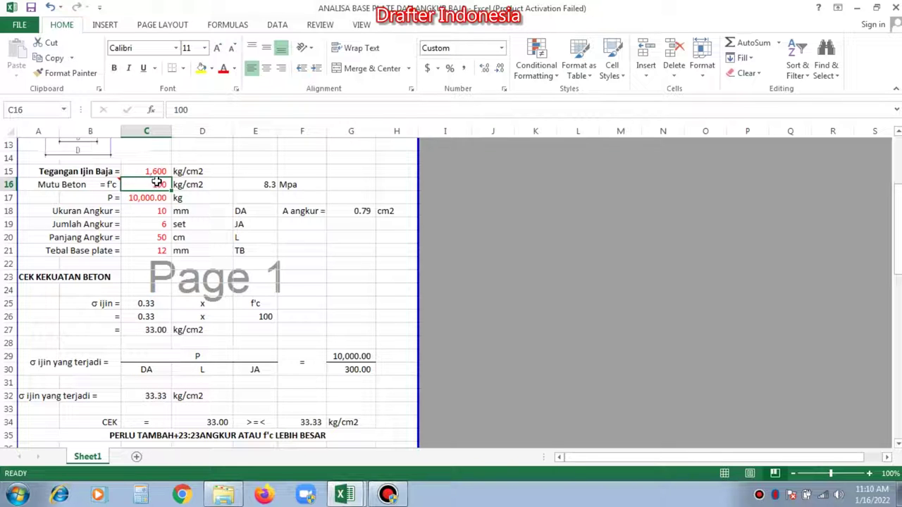
type("225")
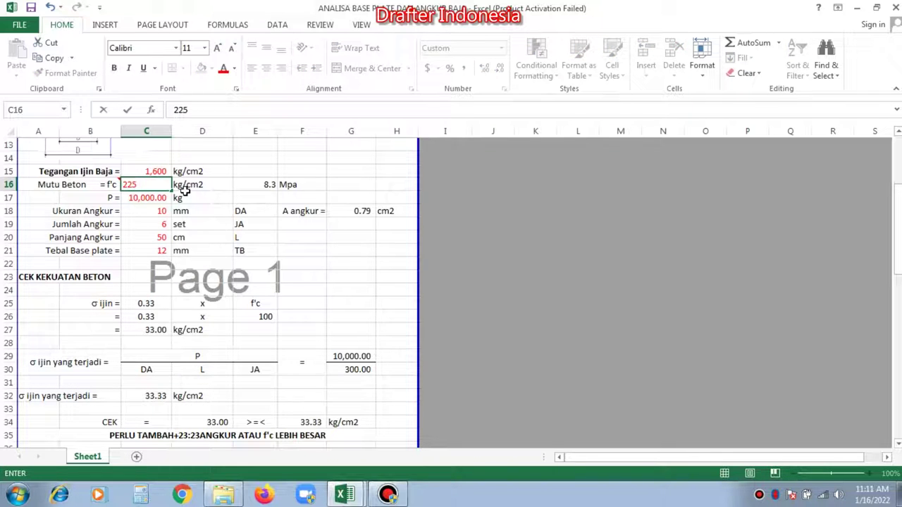
key("Return")
scroll(310, 315, "down", 2)
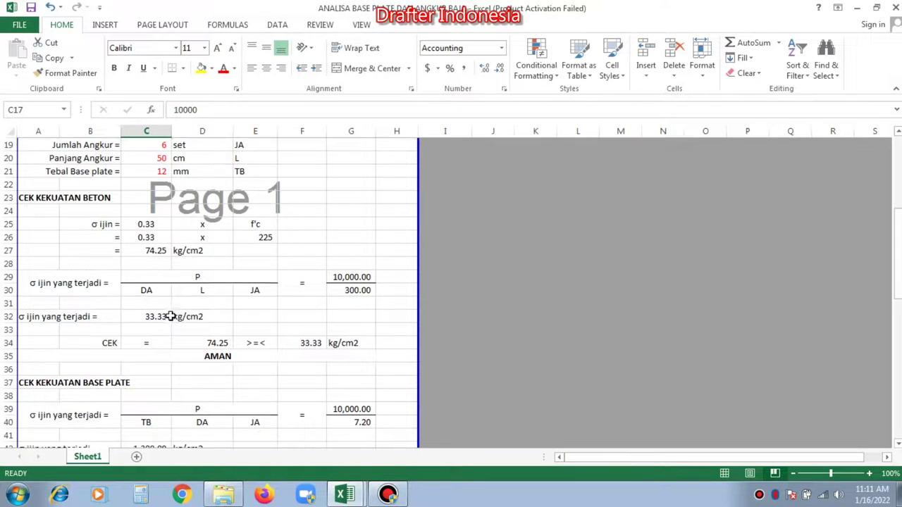
scroll(180, 310, "down", 1)
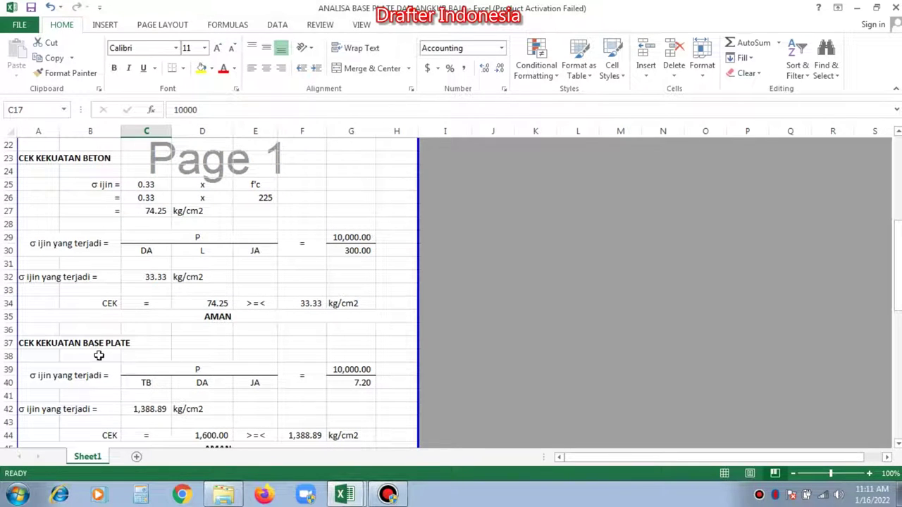
scroll(120, 334, "down", 1)
scroll(126, 328, "down", 1)
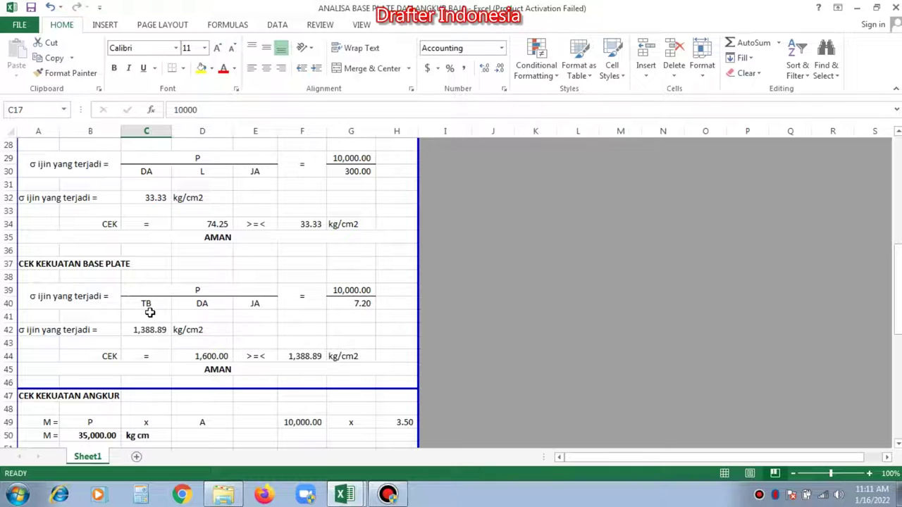
scroll(258, 308, "up", 3)
scroll(259, 308, "up", 3)
scroll(268, 271, "up", 1)
scroll(258, 249, "down", 2)
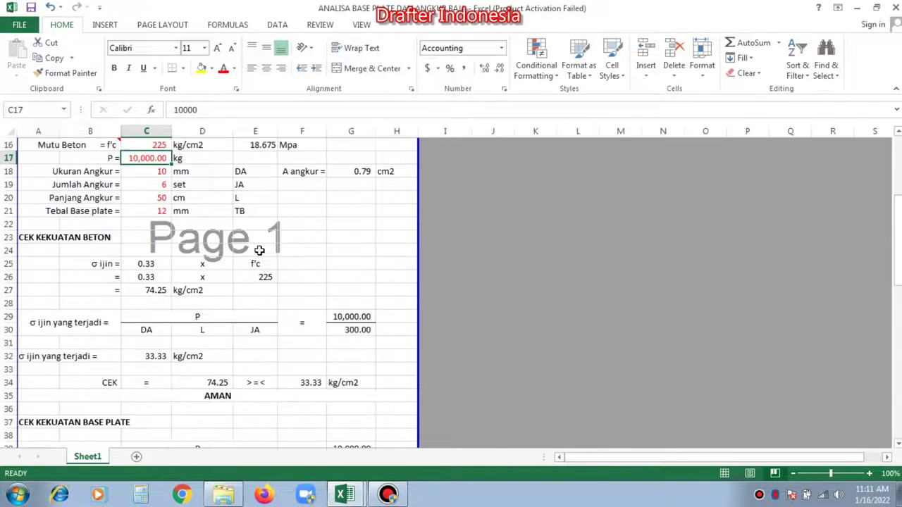
scroll(284, 306, "down", 2)
scroll(283, 350, "down", 1)
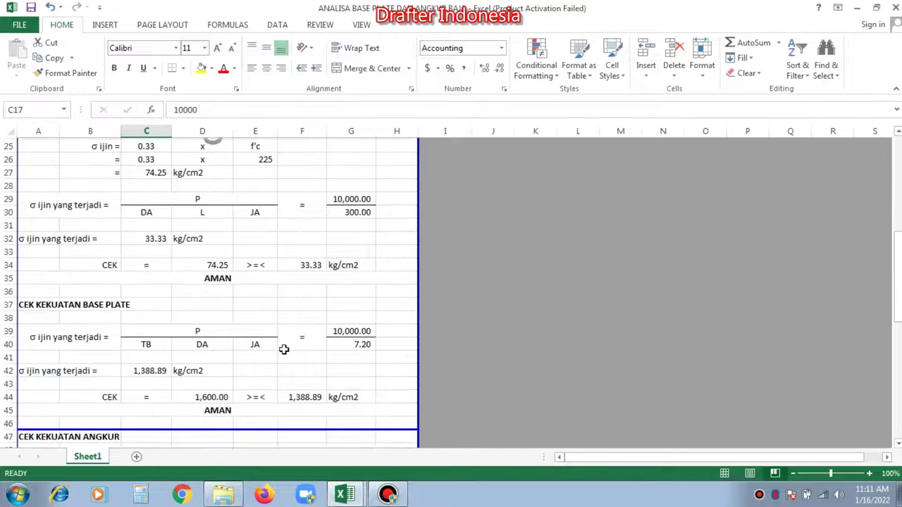
left_click(368, 331)
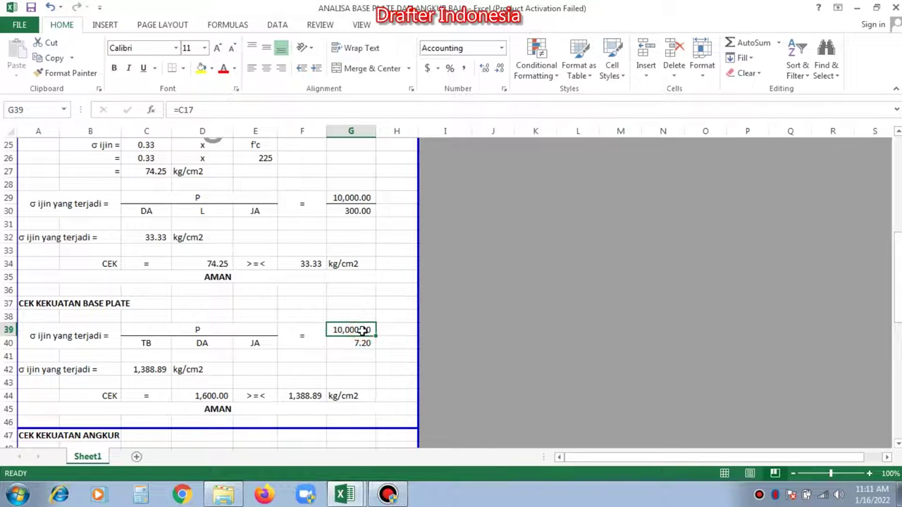
left_click(368, 344)
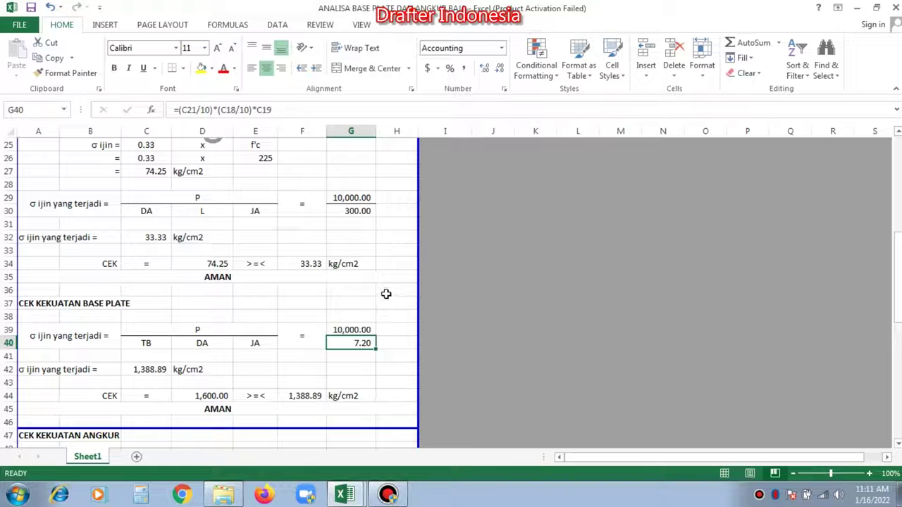
Remove the word 'ijin' from the base plate stress label in A39
scroll(385, 290, "down", 1)
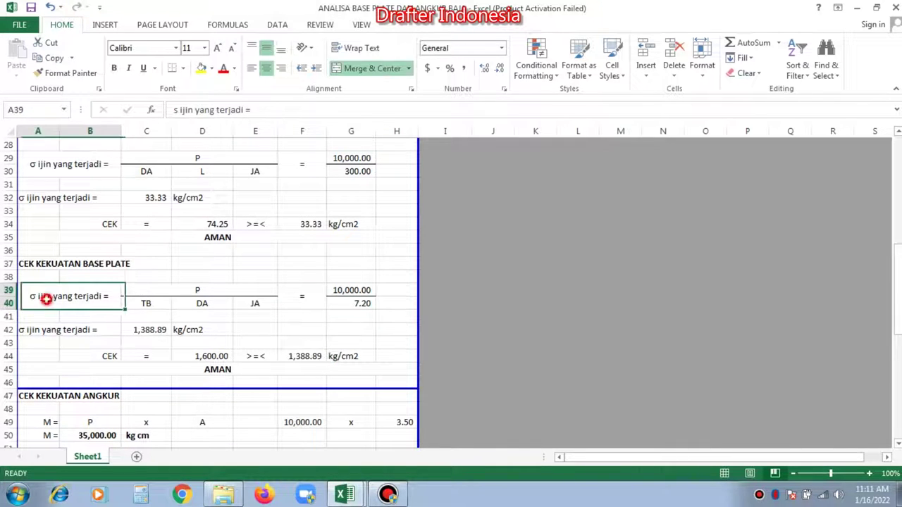
double_click(54, 296)
double_click(47, 297)
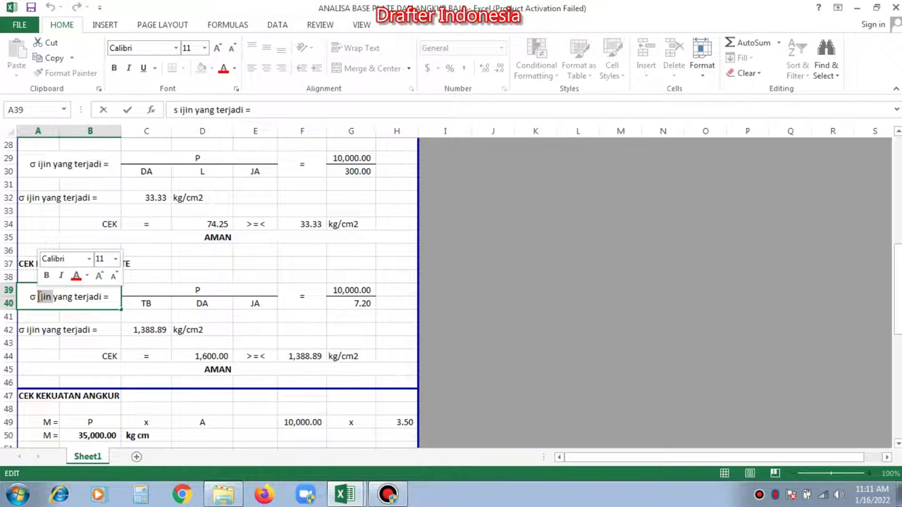
key("BackSpace")
key("Return")
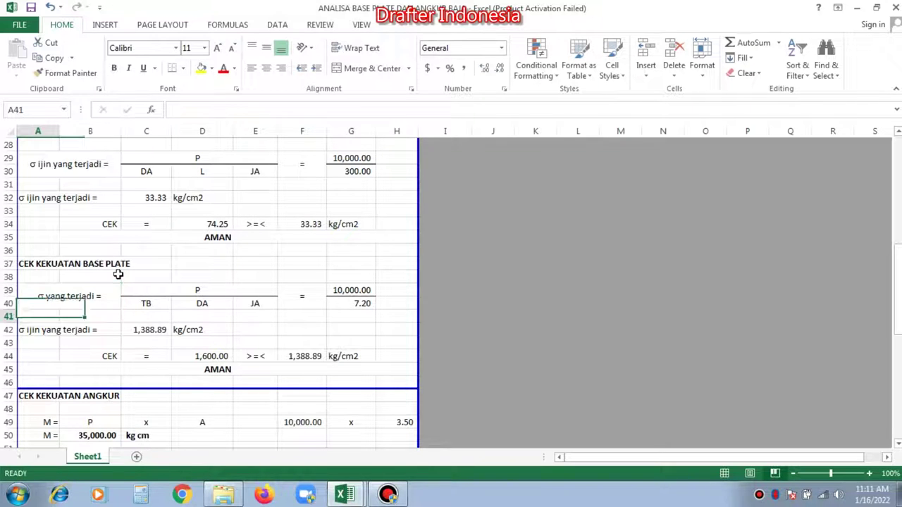
Delete 'ijin' from the A29 and A32 labels so both read 'σ yang terjadi ='
double_click(53, 163)
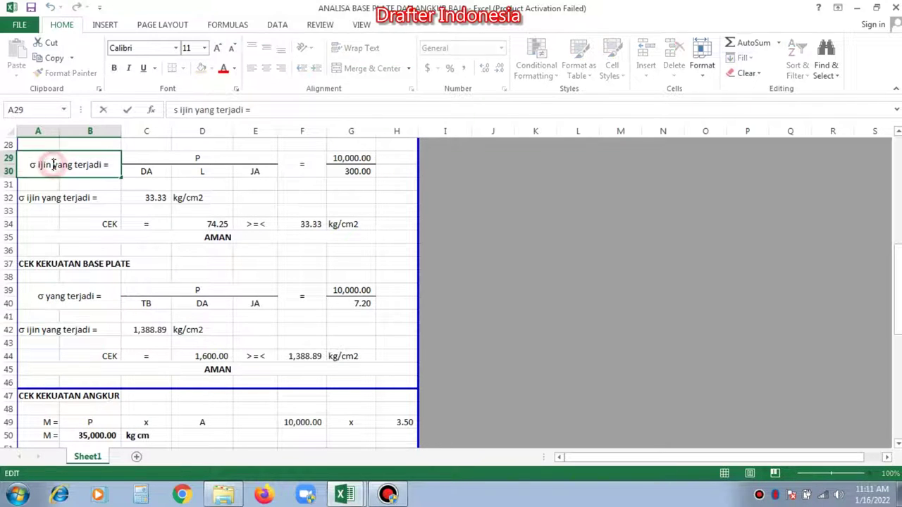
double_click(44, 165)
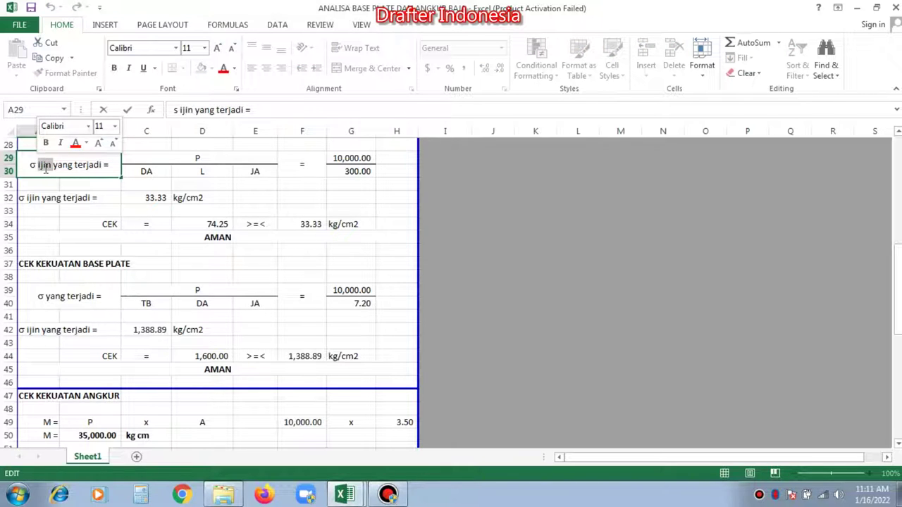
key("BackSpace")
double_click(44, 197)
left_click_drag(44, 197, 31, 198)
double_click(33, 197)
key("BackSpace")
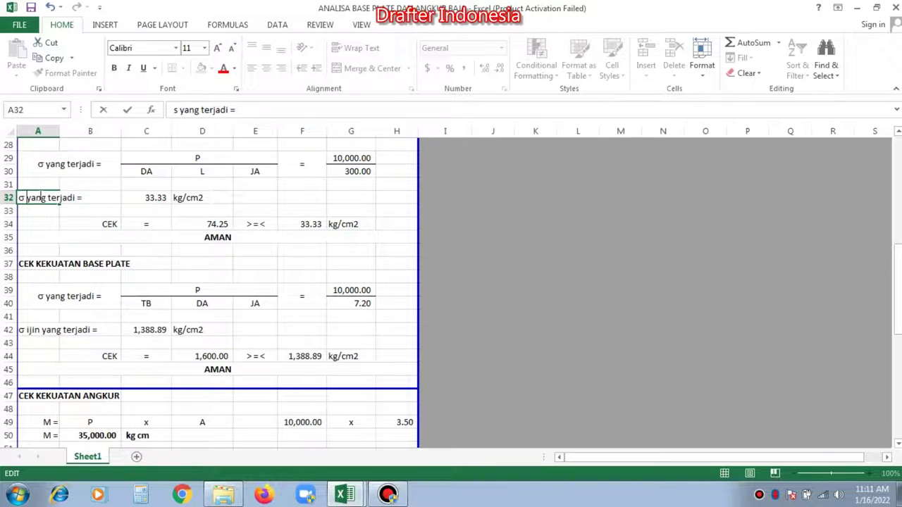
key("Return")
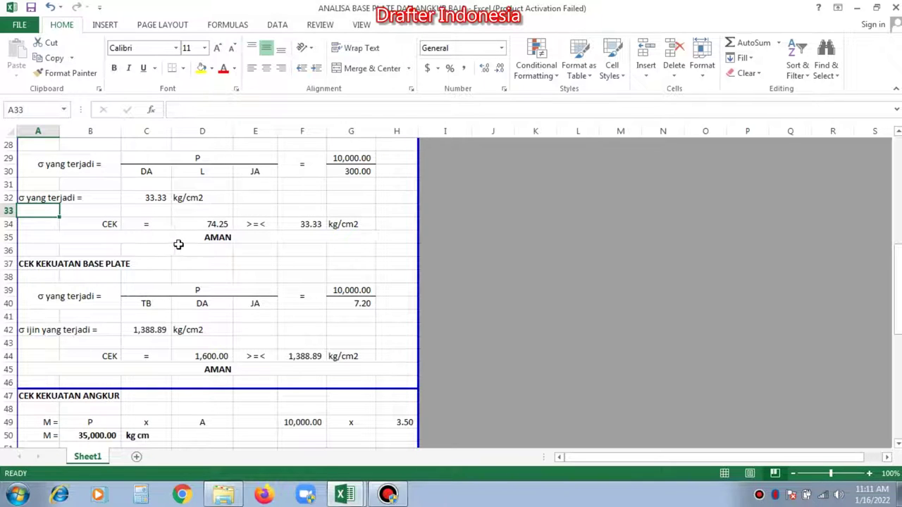
Right-align the σ yang terjadi labels in A29:B30 and A32
left_click(100, 163)
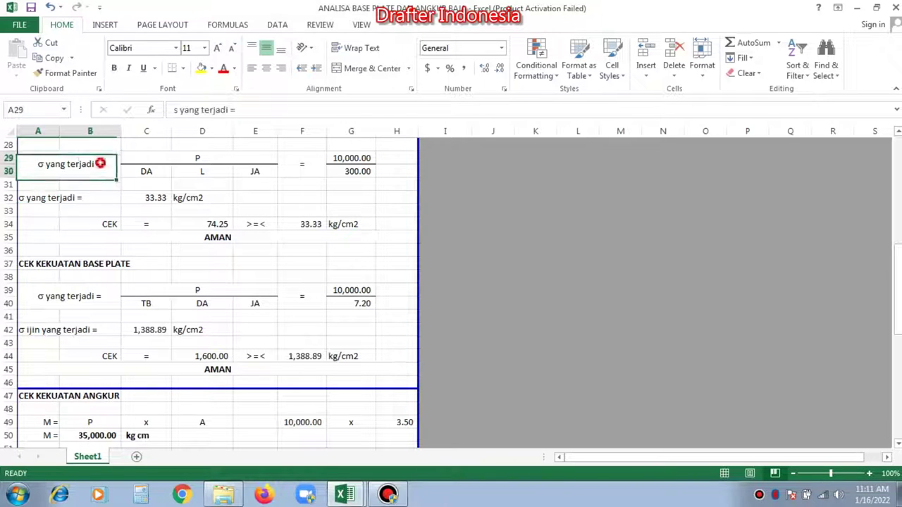
left_click(94, 196, "ctrl")
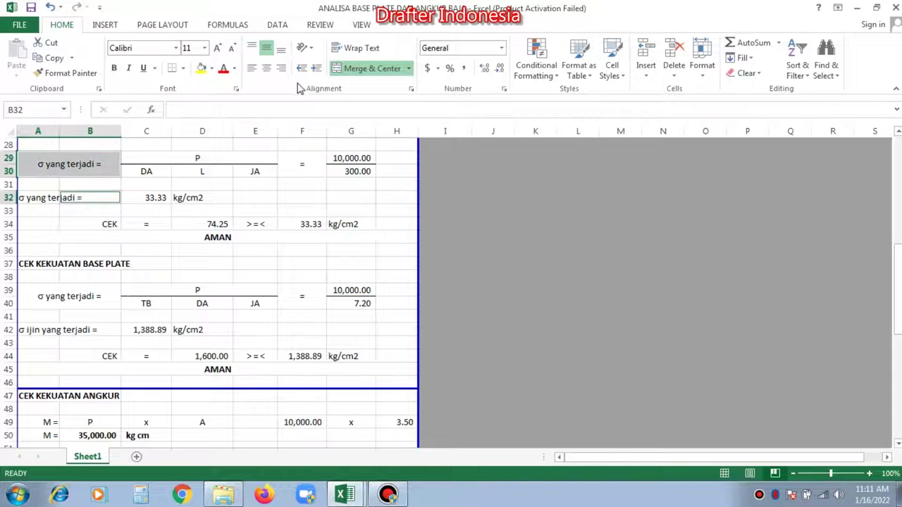
left_click(44, 198)
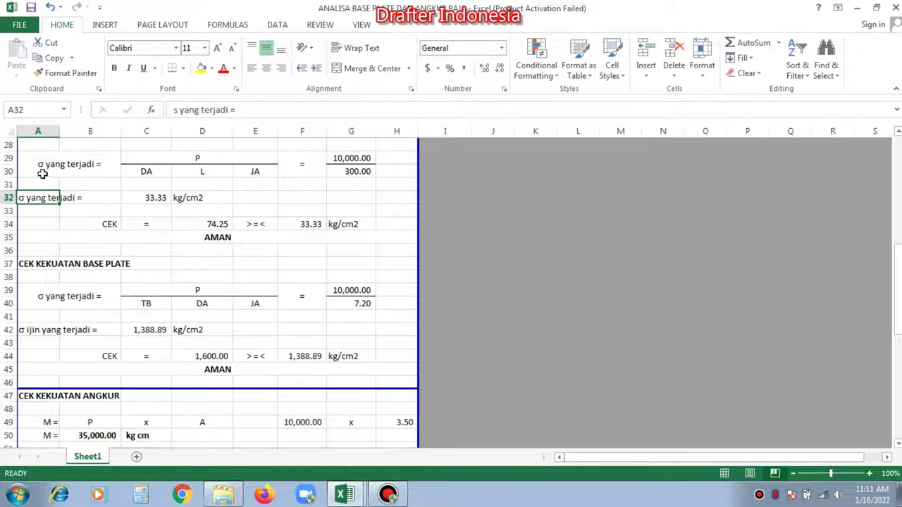
left_click(41, 166, "ctrl")
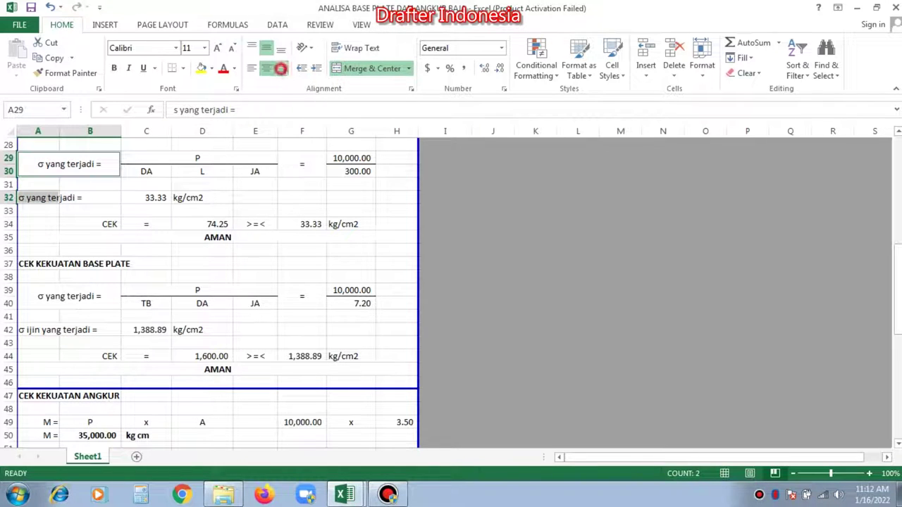
left_click(281, 67)
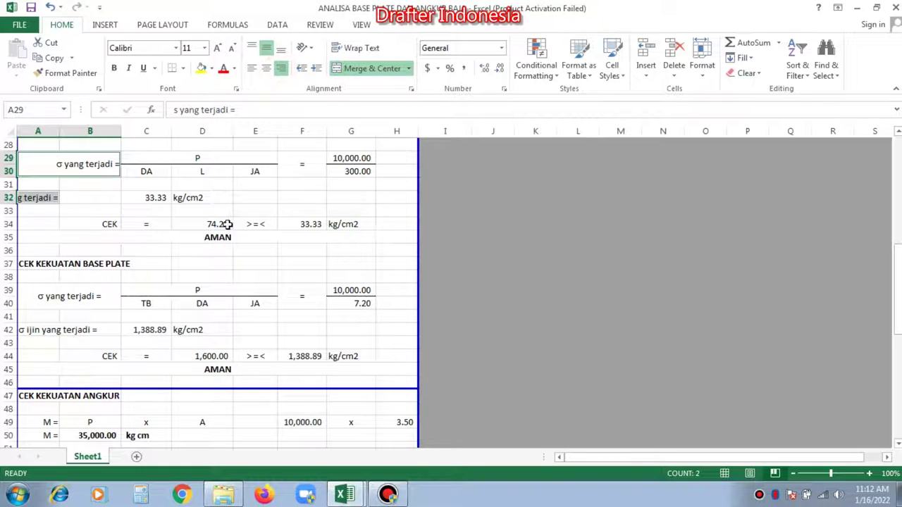
Move the row 32 label from A32 into B32 and clear A32
left_click(52, 198)
key("ctrl+c")
left_click(81, 198)
key("ctrl+v")
left_click(36, 199)
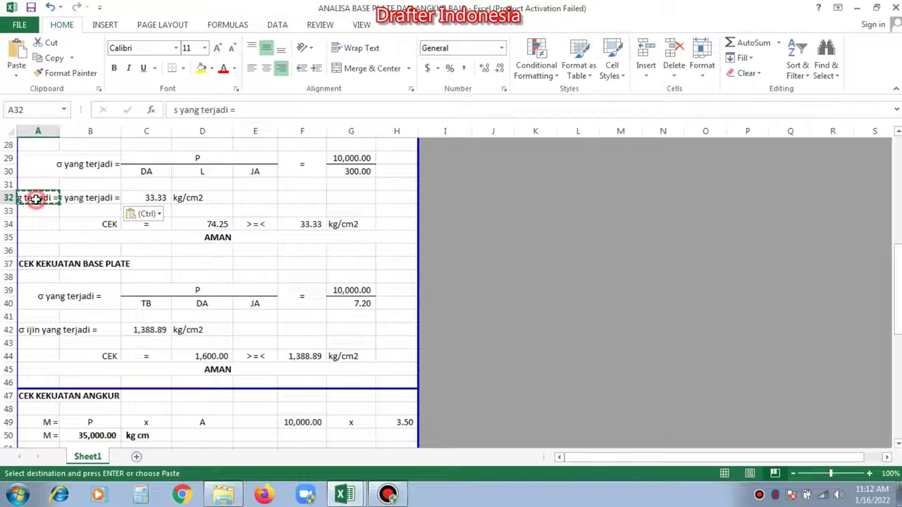
key("Delete")
left_click(89, 198)
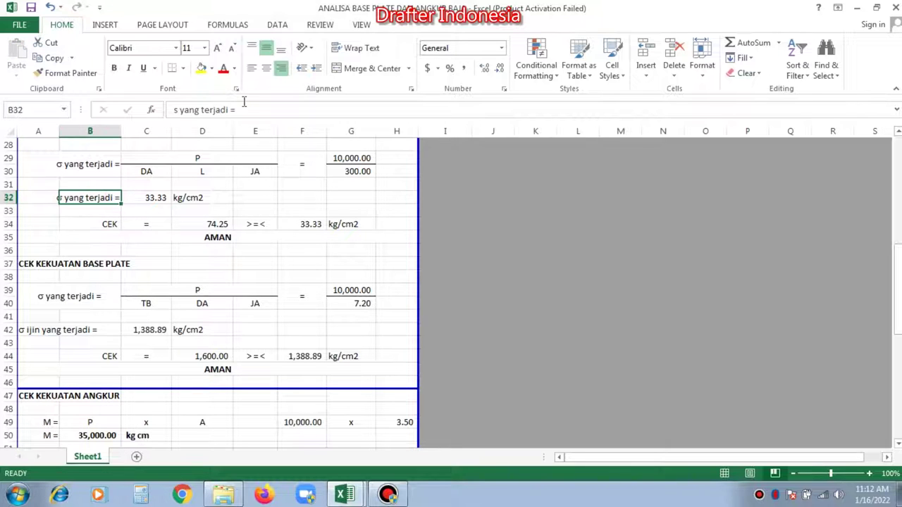
scroll(308, 261, "down", 1)
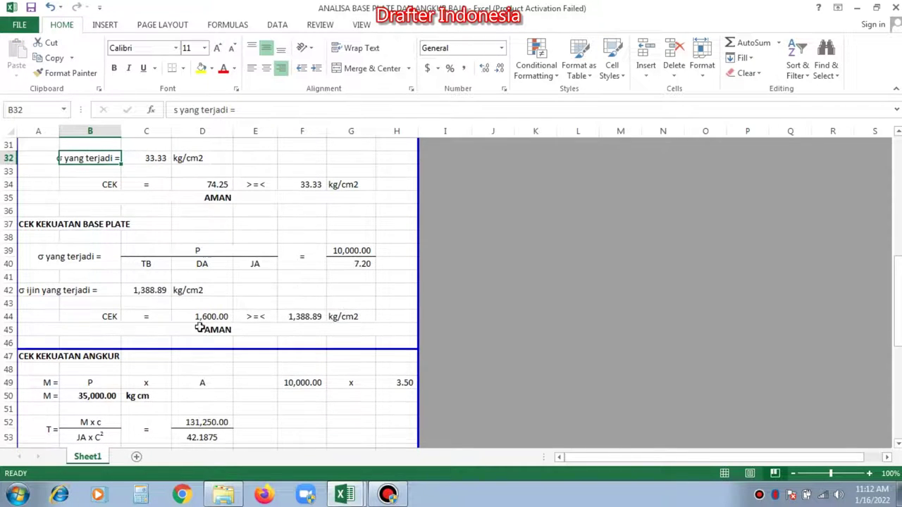
Delete the word 'ijin' from the A42 base plate stress label
double_click(62, 290)
left_click(36, 289)
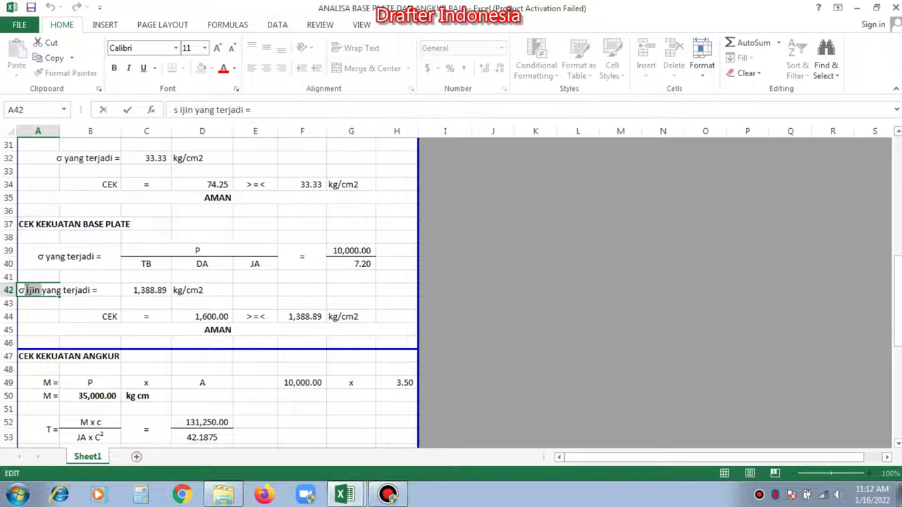
double_click(32, 290)
key("Delete")
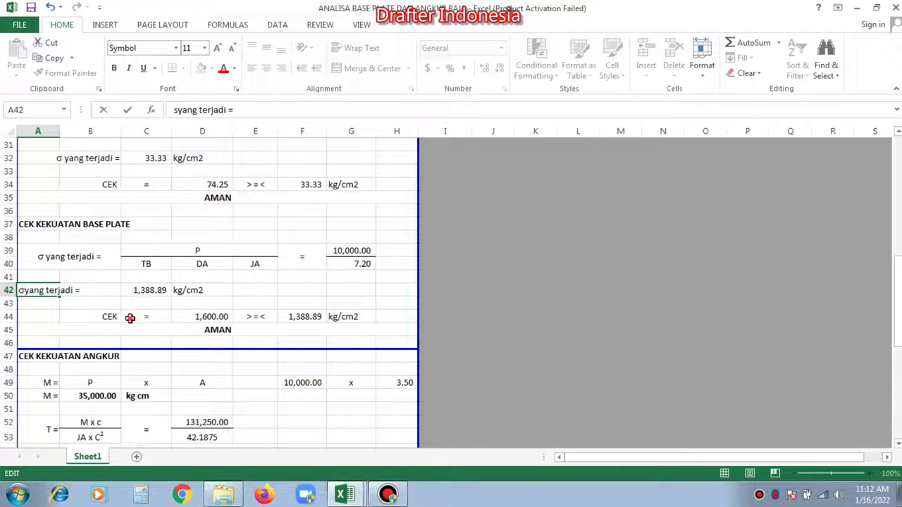
left_click(131, 317)
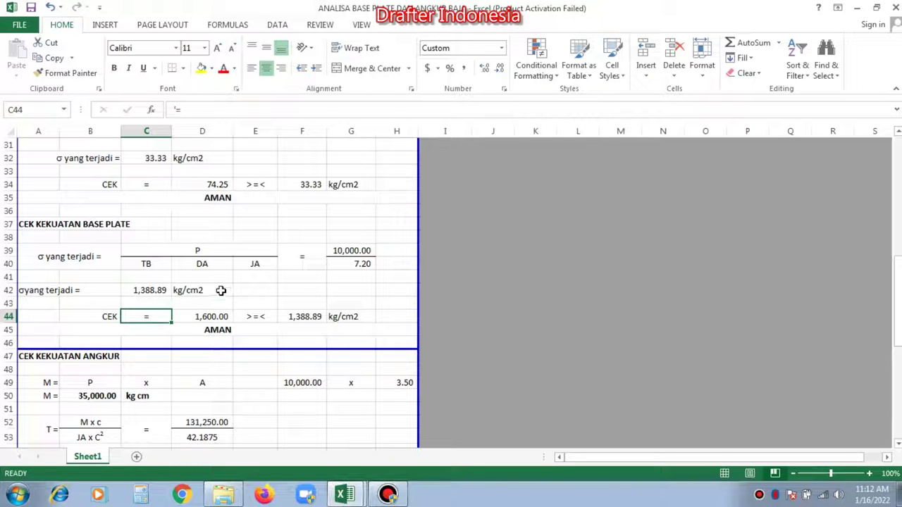
Inspect the AMAN result formula in row 45 and the allowable stress in D44
scroll(211, 290, "down", 1)
left_click(147, 288)
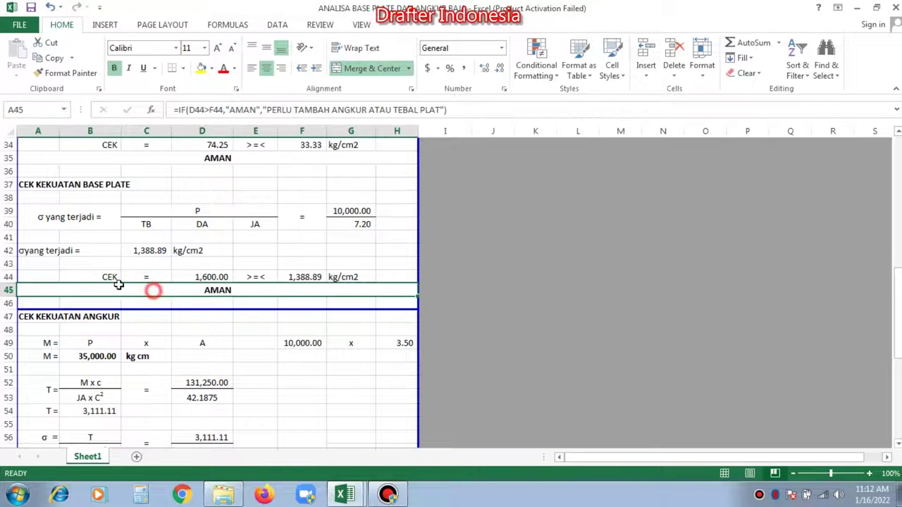
left_click(217, 275)
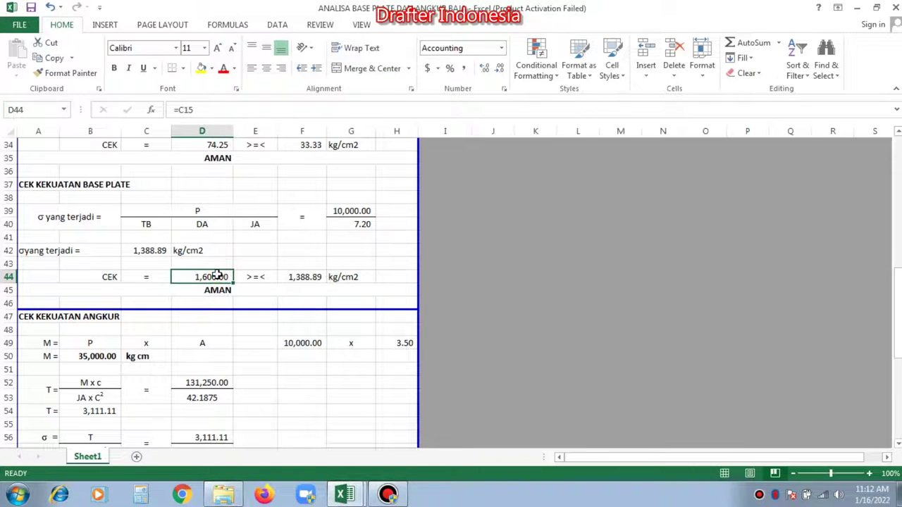
scroll(217, 276, "up", 4)
scroll(198, 240, "up", 4)
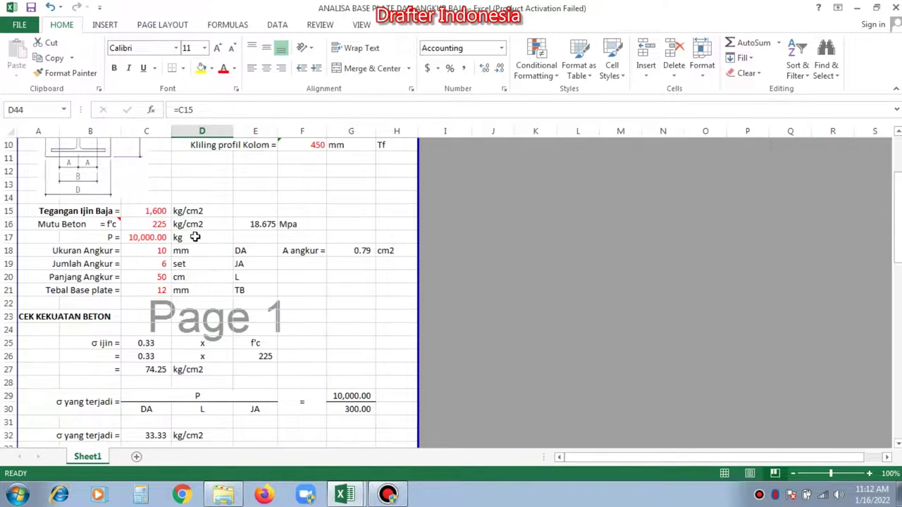
scroll(148, 210, "down", 4)
scroll(151, 210, "down", 1)
scroll(151, 209, "down", 2)
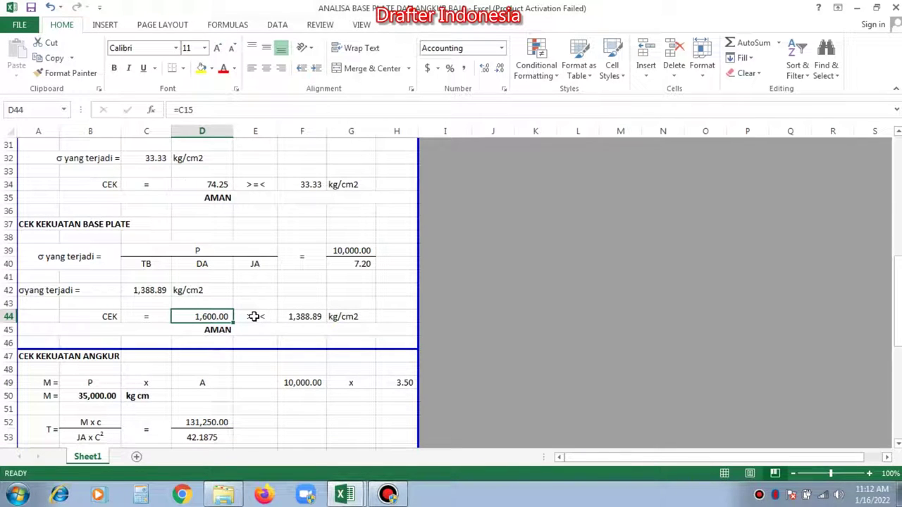
Insert the missing space after σ in the A42 'σ yang terjadi' label
double_click(22, 290)
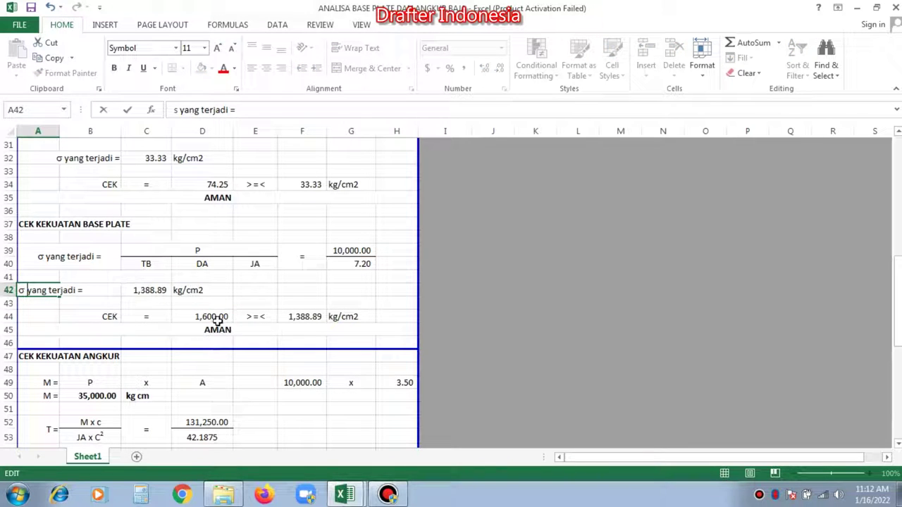
left_click(270, 330)
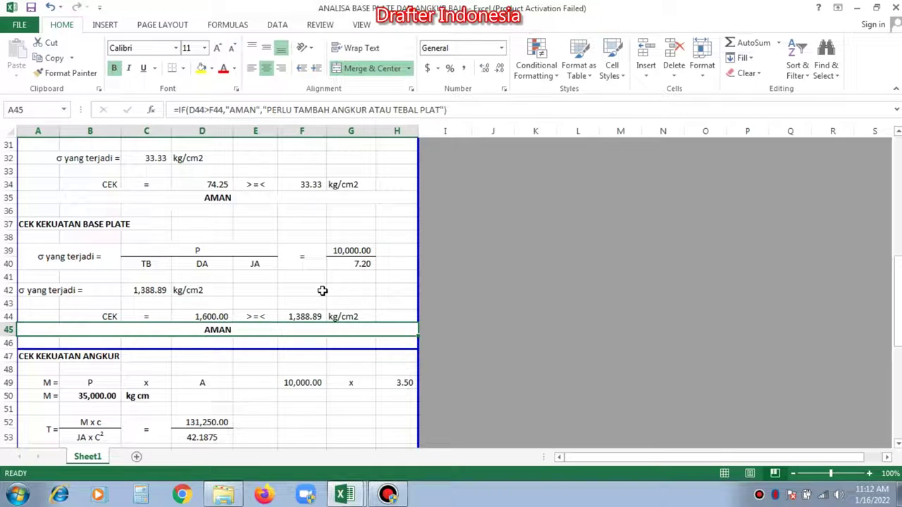
scroll(341, 265, "down", 1)
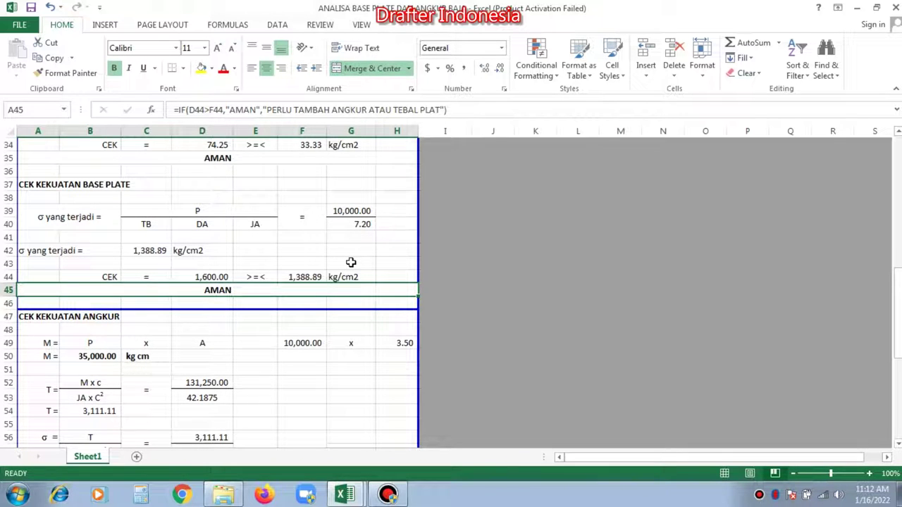
scroll(351, 262, "up", 1)
scroll(351, 262, "up", 2)
scroll(351, 262, "up", 3)
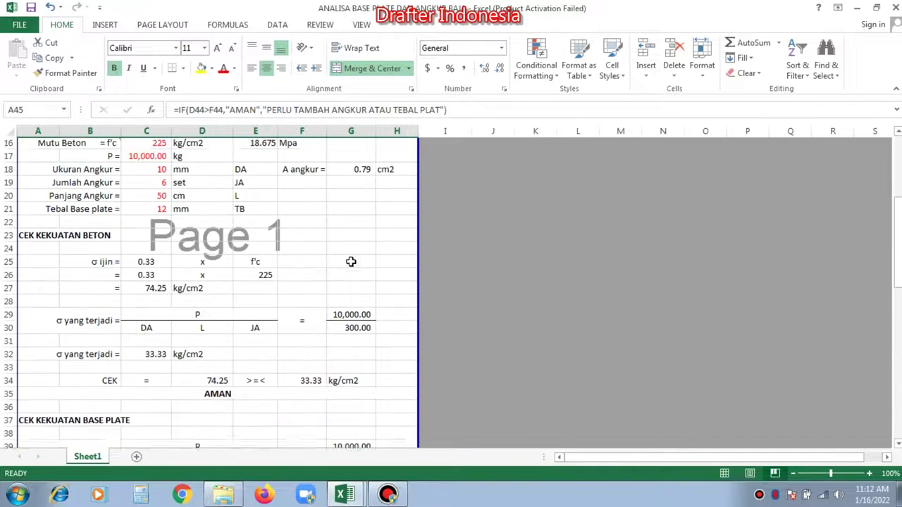
left_click(168, 213)
Enter a 6 mm base plate thickness and review the PERLU TAMBAH ANGKUR ATAU TEBAL PLAT result
type("6")
key("Return")
scroll(281, 273, "down", 3)
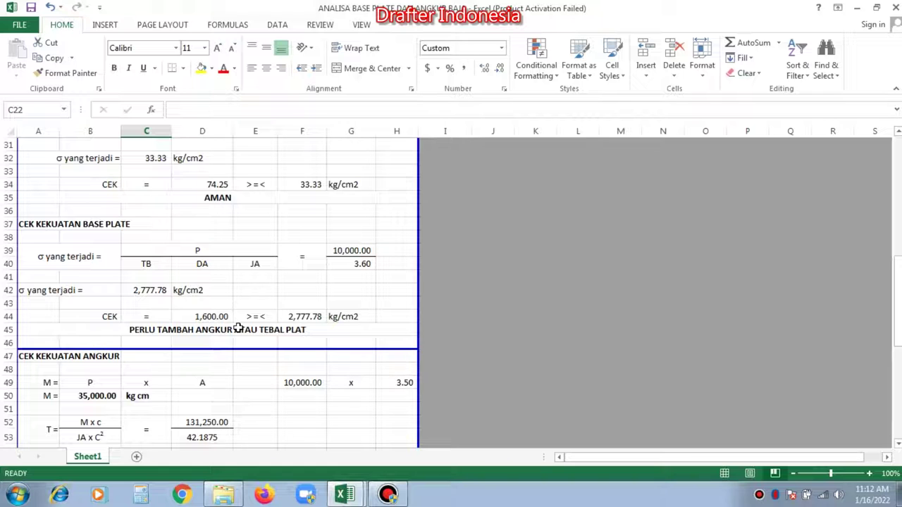
scroll(238, 328, "up", 4)
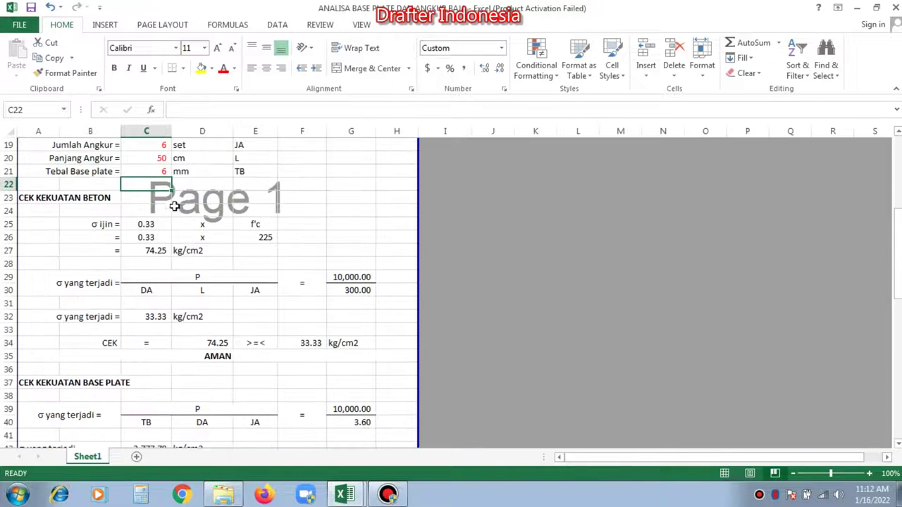
left_click(160, 171)
scroll(200, 221, "up", 1)
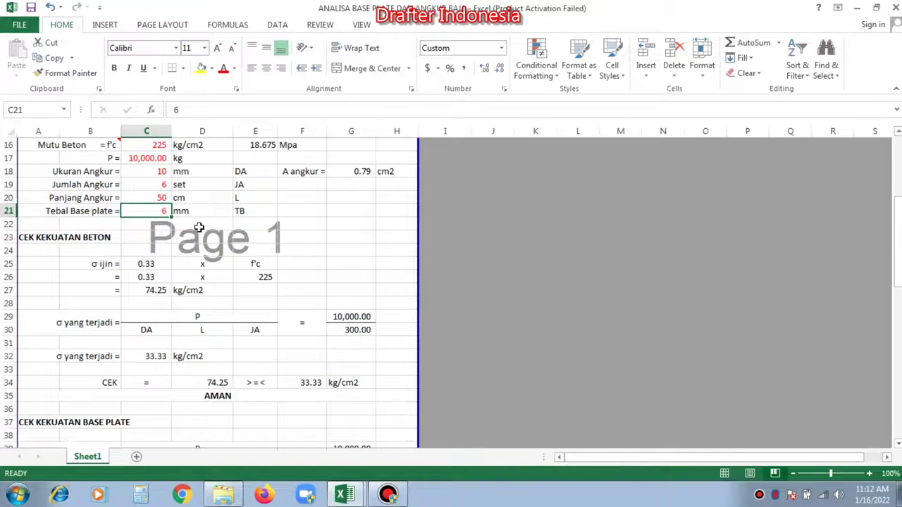
scroll(211, 274, "down", 4)
scroll(239, 352, "down", 1)
scroll(250, 391, "down", 2)
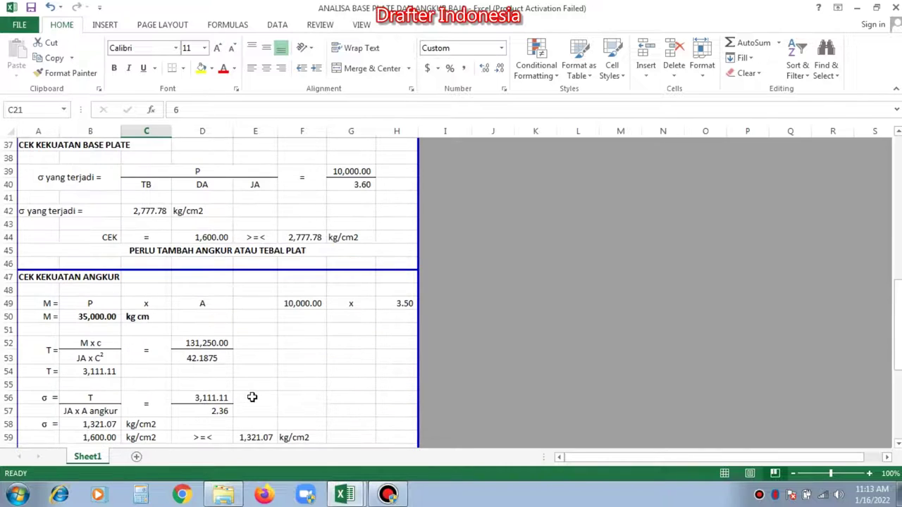
scroll(237, 261, "up", 6)
scroll(237, 261, "up", 1)
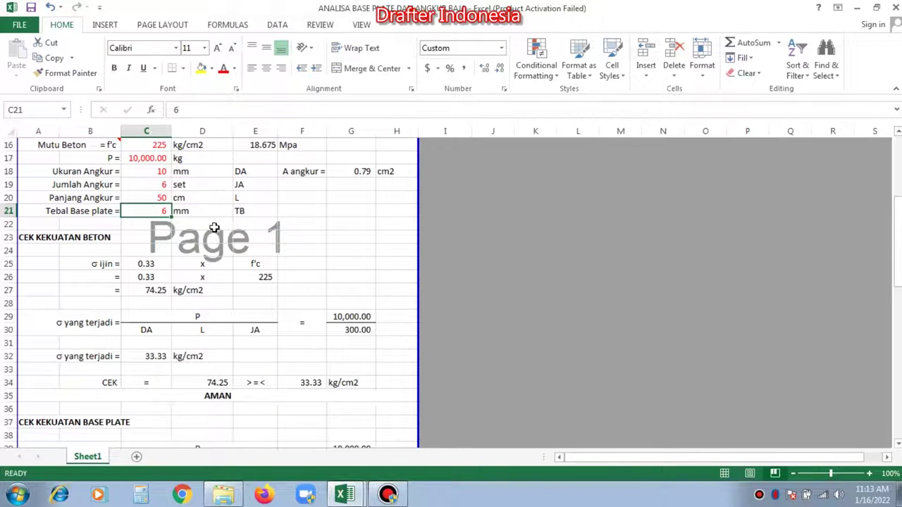
left_click(164, 184)
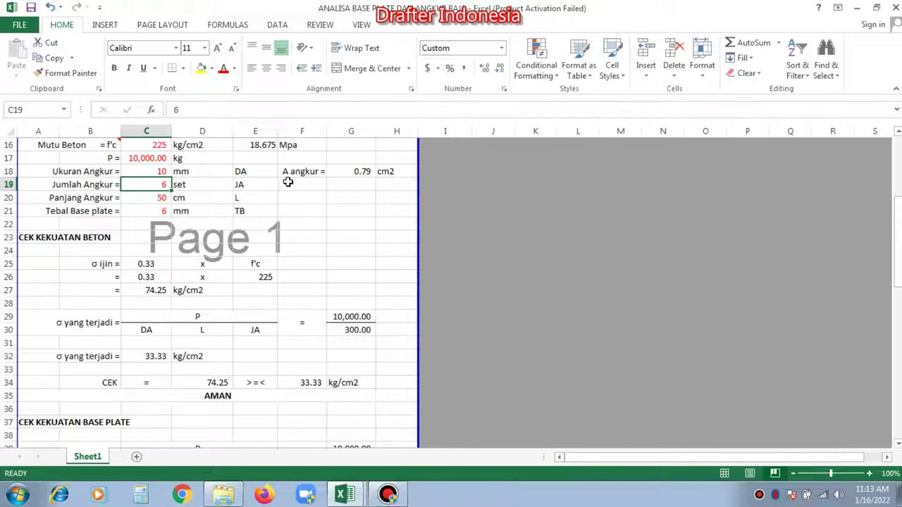
type("9")
key("BackSpace")
type("8")
key("Return")
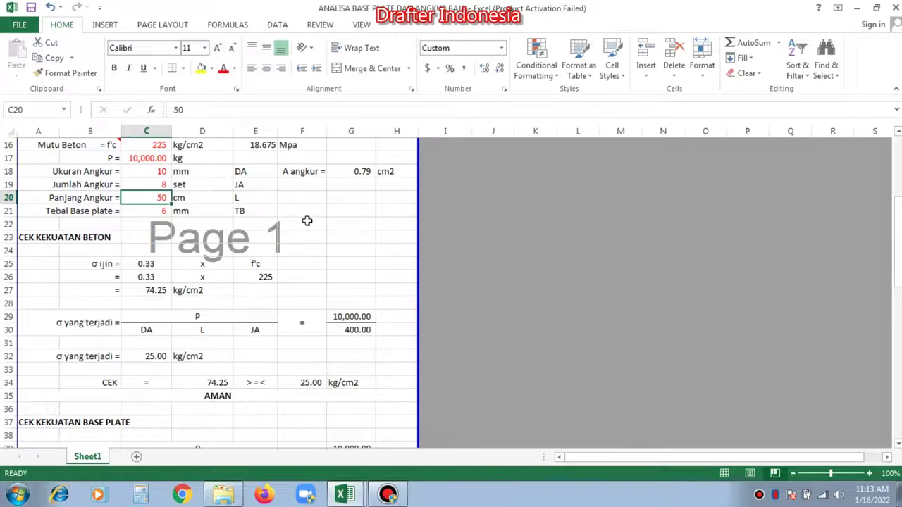
scroll(307, 223, "down", 3)
scroll(307, 225, "down", 2)
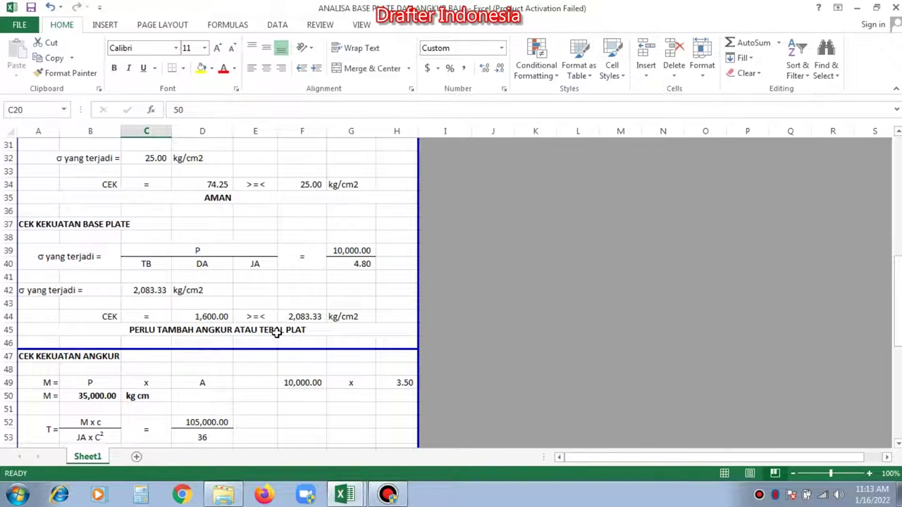
scroll(222, 318, "up", 2)
scroll(224, 322, "up", 3)
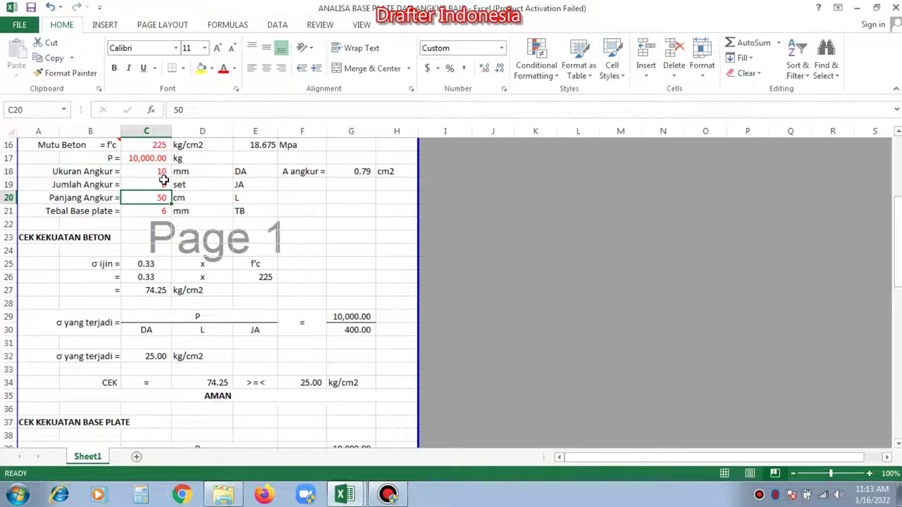
left_click(161, 184)
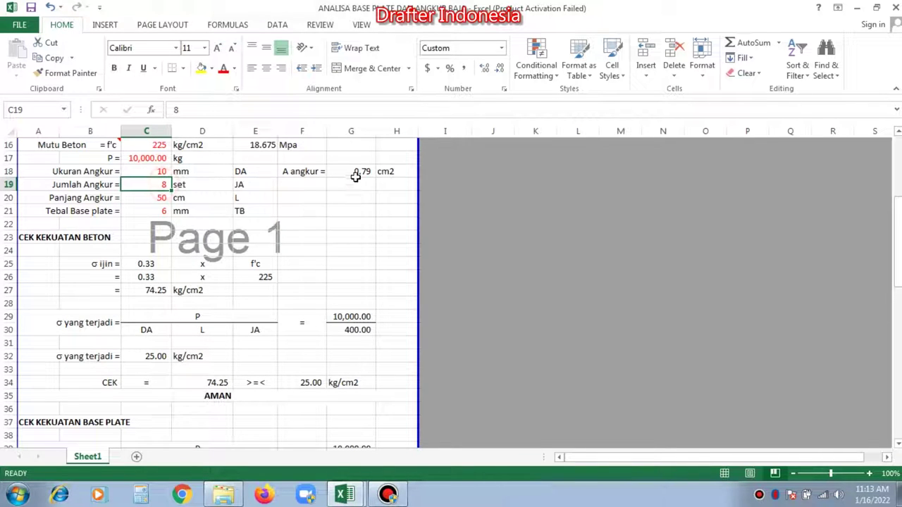
type("6")
key("Return")
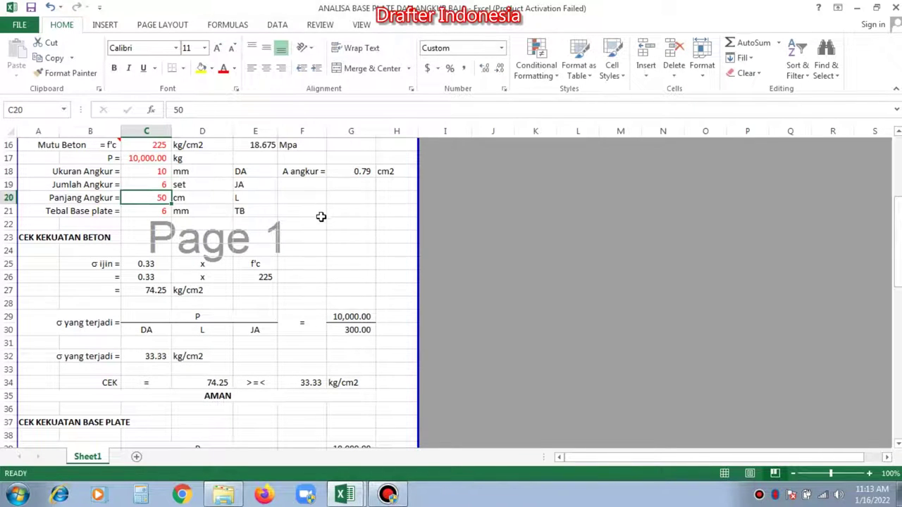
scroll(320, 219, "down", 2)
scroll(320, 219, "down", 2)
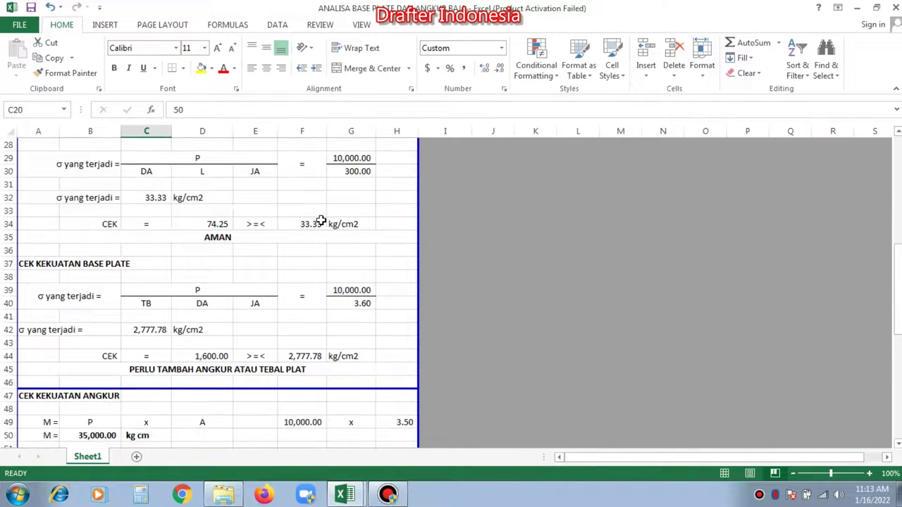
scroll(322, 222, "down", 1)
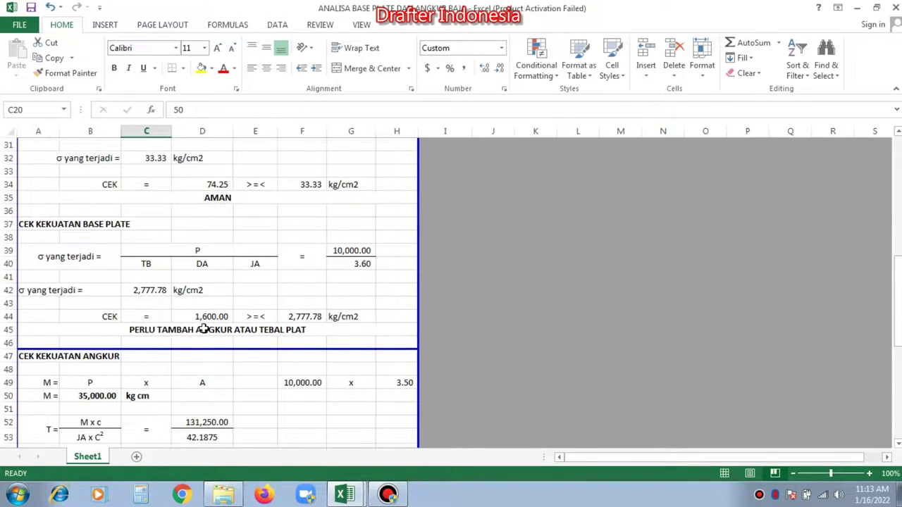
scroll(204, 326, "up", 3)
scroll(204, 325, "up", 2)
left_click(156, 210)
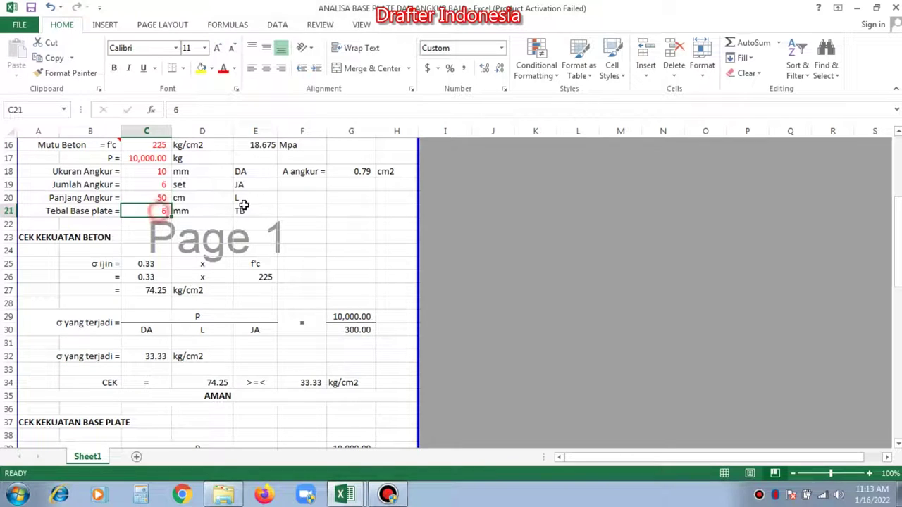
Enter a 10 mm base plate thickness in C21 and scroll to see its effect on the check
type("10")
key("Return")
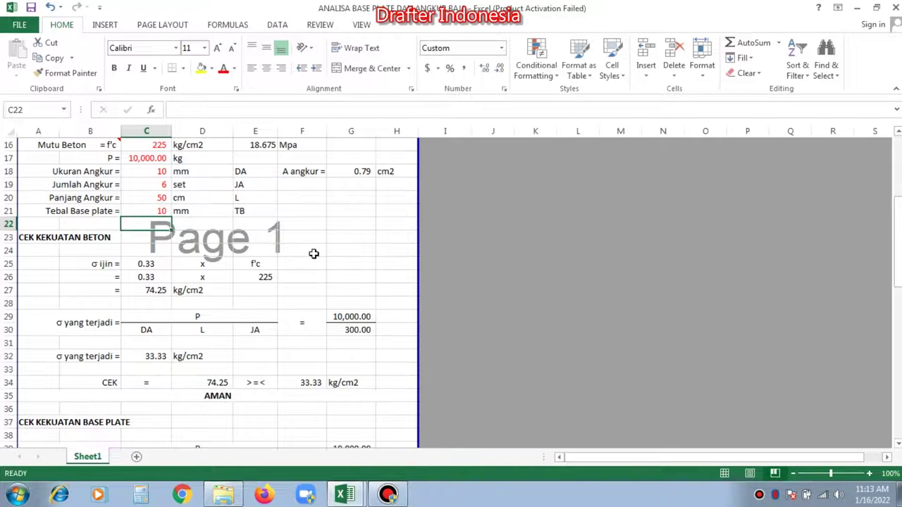
scroll(314, 255, "down", 5)
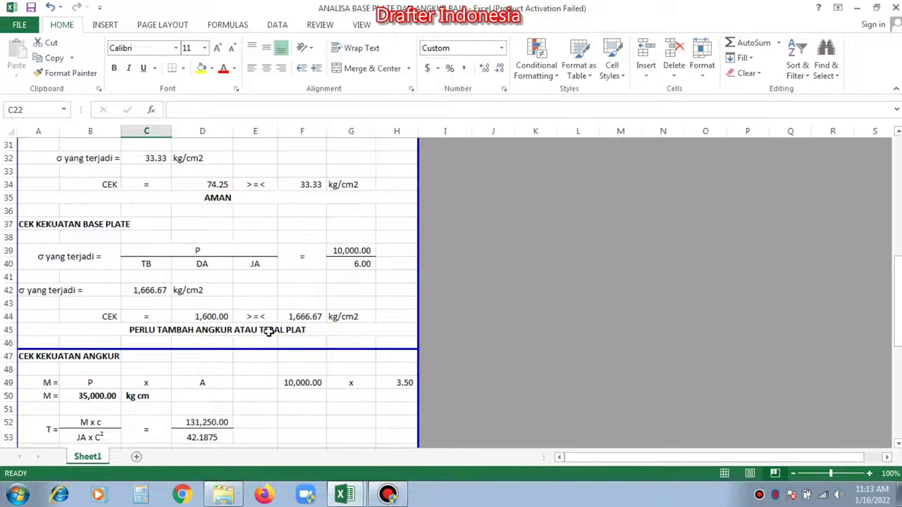
scroll(268, 330, "up", 4)
scroll(269, 330, "up", 2)
Set C21 back to 12 mm, bringing stress to 1,388.89 kg/cm2 and the check to AMAN
left_click(163, 251)
type("12")
key("Return")
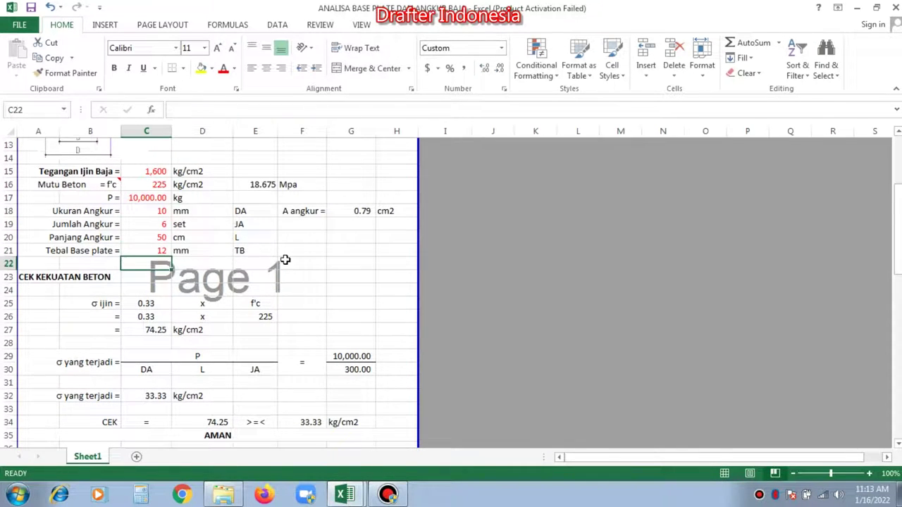
scroll(296, 267, "down", 3)
scroll(296, 274, "down", 3)
scroll(211, 281, "down", 1)
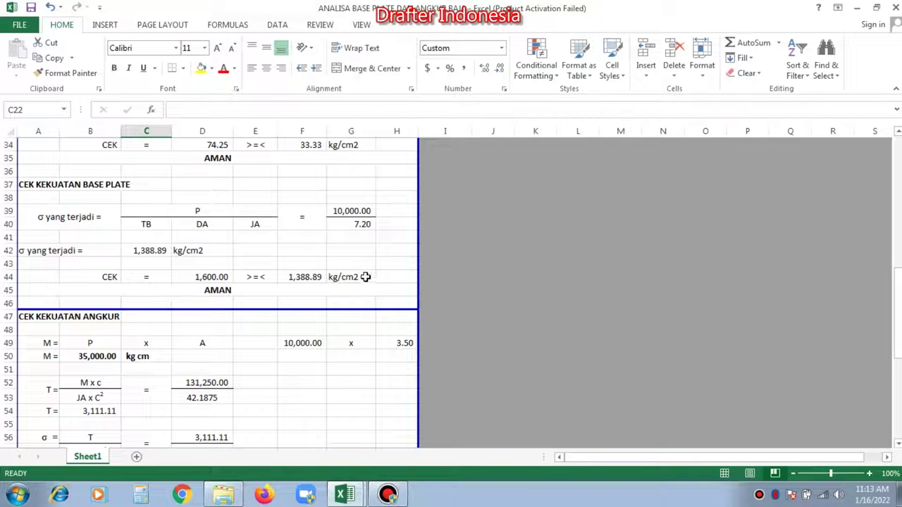
scroll(366, 271, "down", 1)
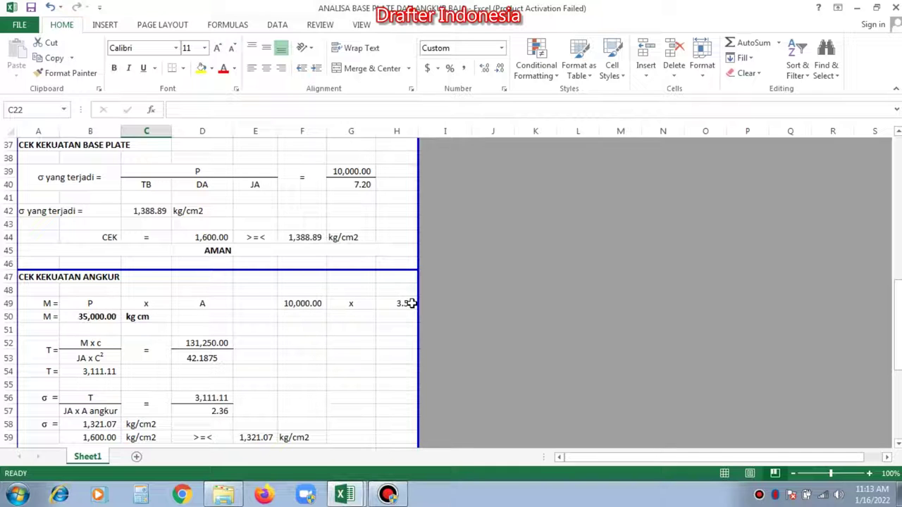
scroll(411, 303, "up", 1)
scroll(407, 307, "up", 2)
scroll(408, 307, "up", 4)
scroll(408, 306, "up", 2)
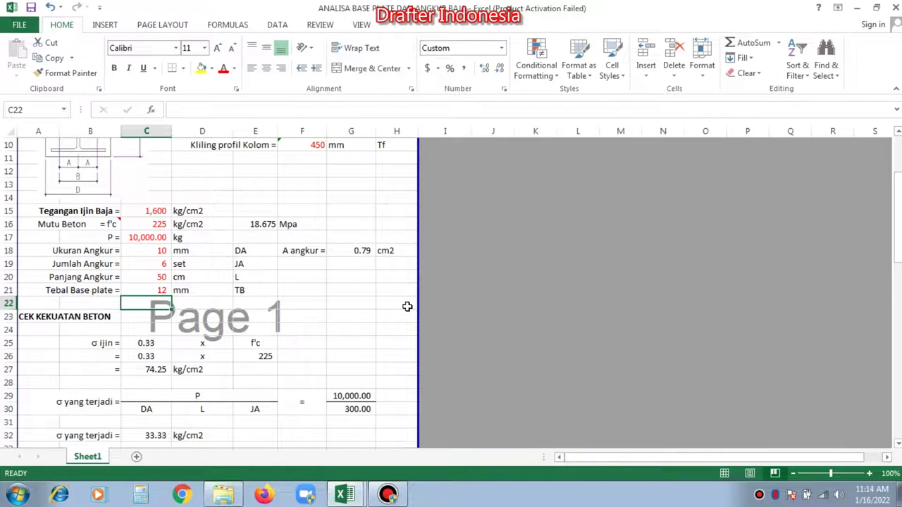
scroll(408, 306, "down", 5)
scroll(407, 306, "down", 2)
scroll(407, 306, "down", 2)
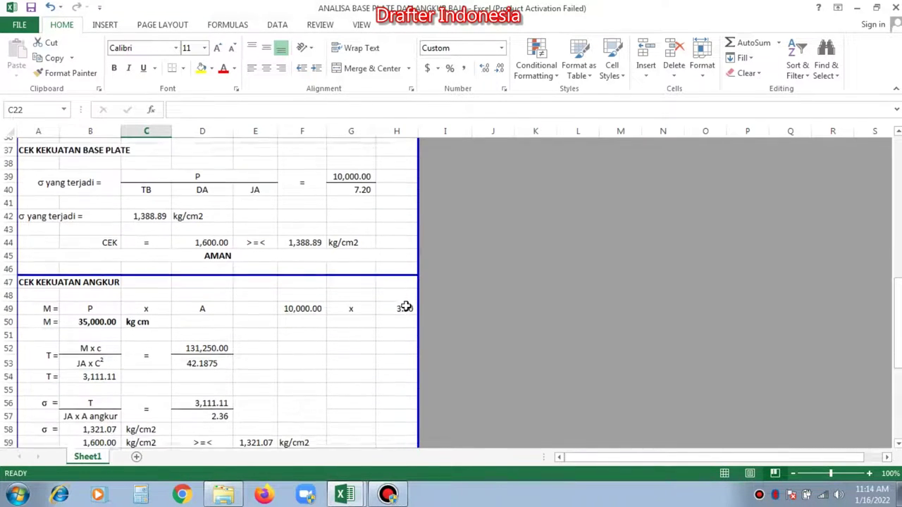
left_click(207, 303)
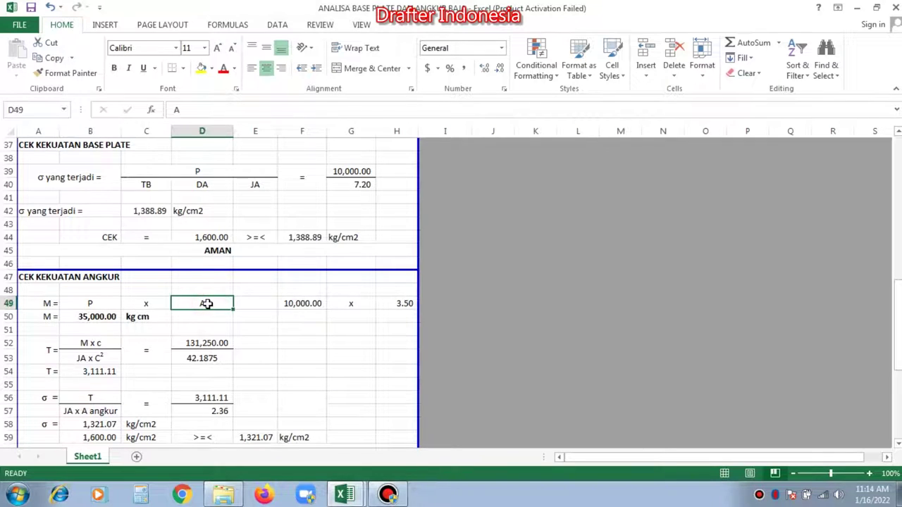
left_click(402, 303)
scroll(399, 297, "up", 3)
scroll(399, 297, "up", 2)
scroll(399, 297, "up", 1)
scroll(400, 296, "up", 1)
scroll(399, 296, "up", 2)
scroll(399, 297, "up", 1)
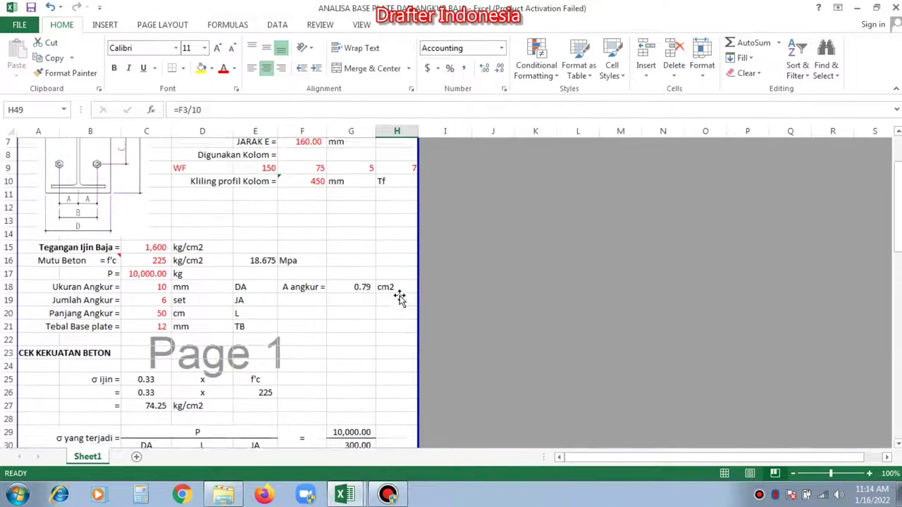
scroll(399, 297, "up", 1)
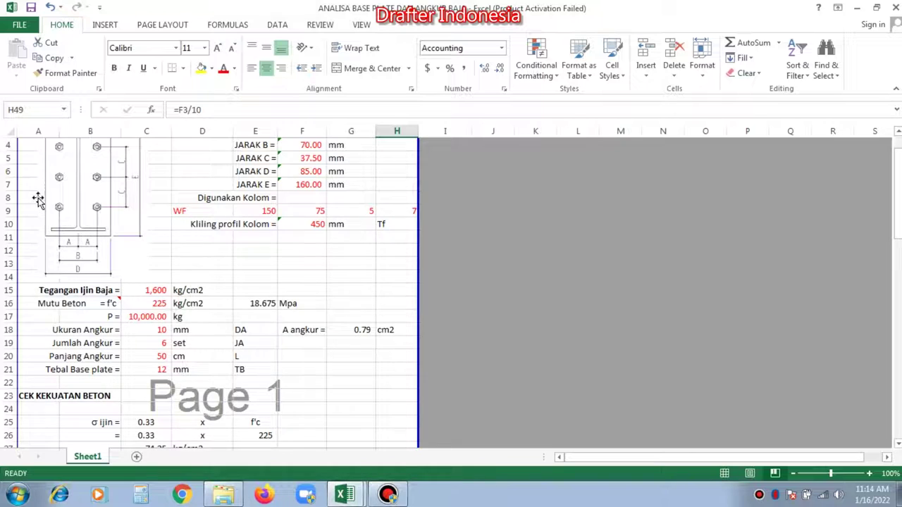
scroll(28, 185, "up", 1)
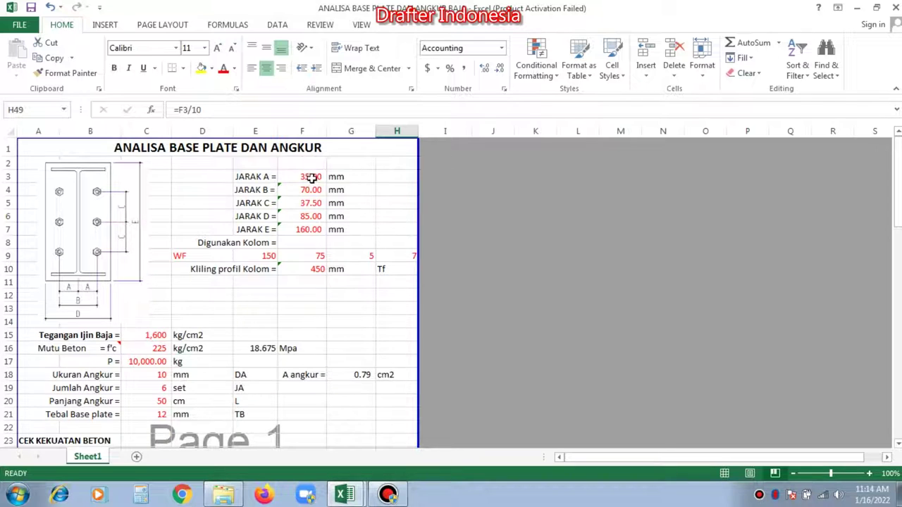
scroll(317, 187, "down", 6)
scroll(329, 203, "down", 3)
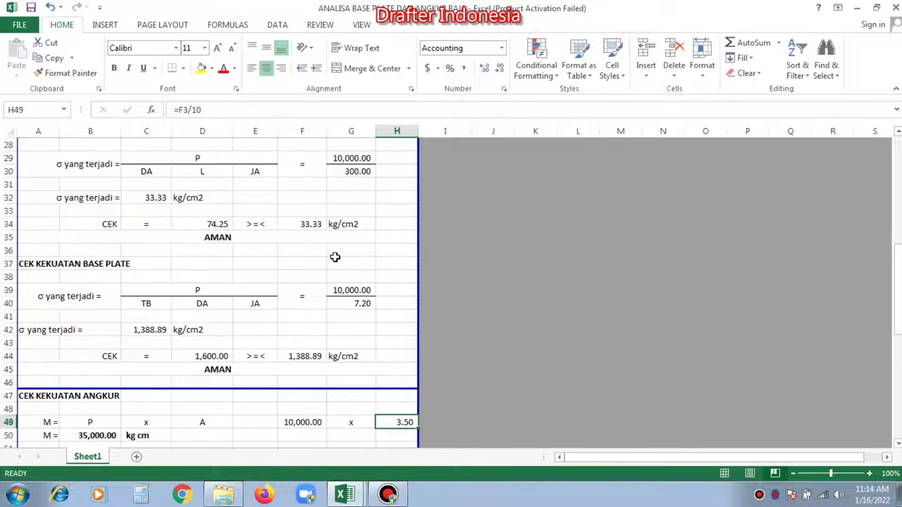
scroll(335, 257, "up", 1)
scroll(334, 260, "down", 2)
scroll(333, 257, "up", 2)
scroll(333, 256, "down", 4)
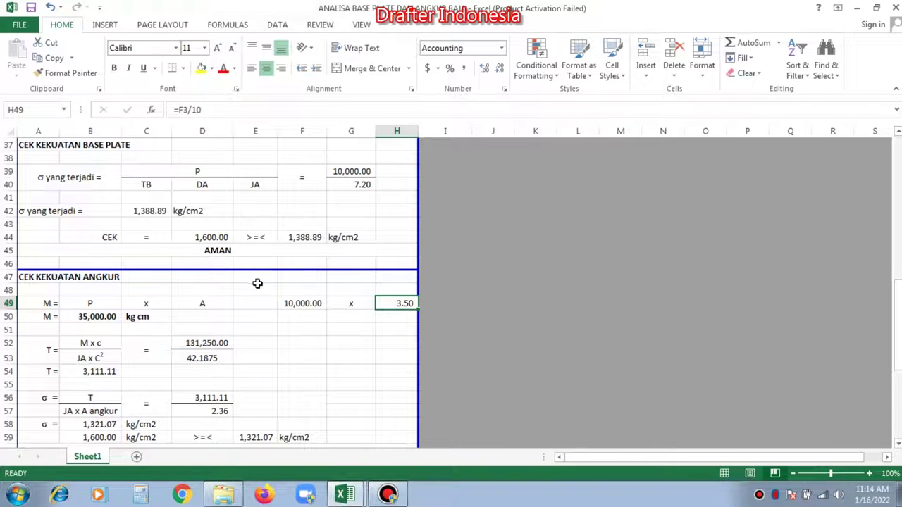
scroll(235, 301, "up", 4)
scroll(239, 302, "up", 7)
scroll(268, 190, "up", 1)
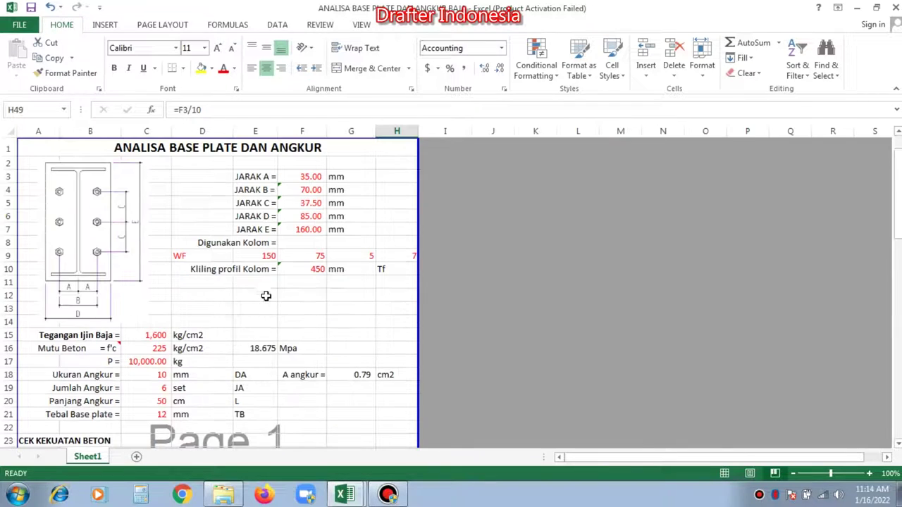
scroll(268, 197, "down", 6)
scroll(274, 218, "down", 3)
scroll(275, 226, "down", 2)
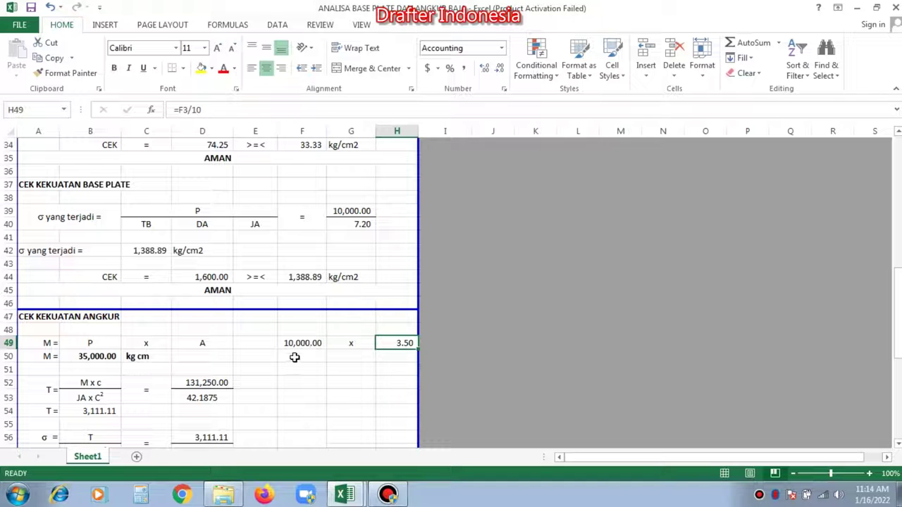
scroll(295, 357, "down", 1)
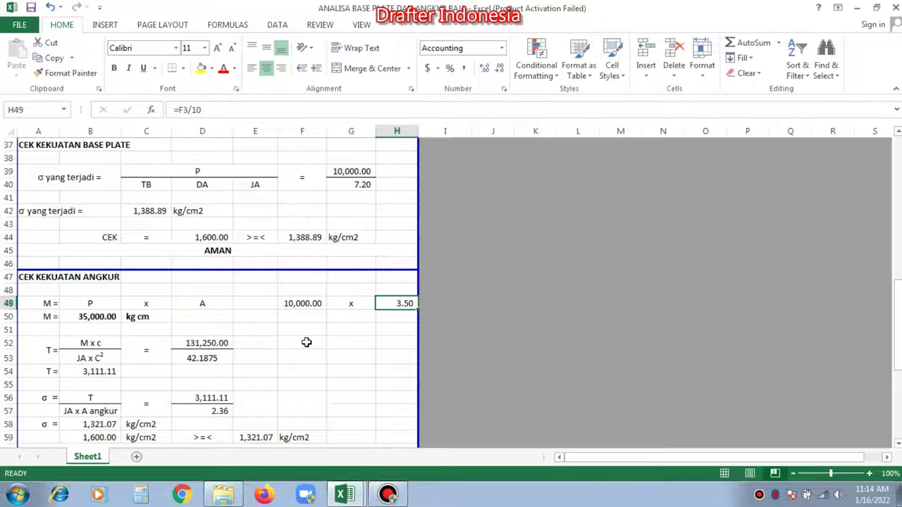
scroll(306, 342, "down", 1)
scroll(306, 341, "down", 1)
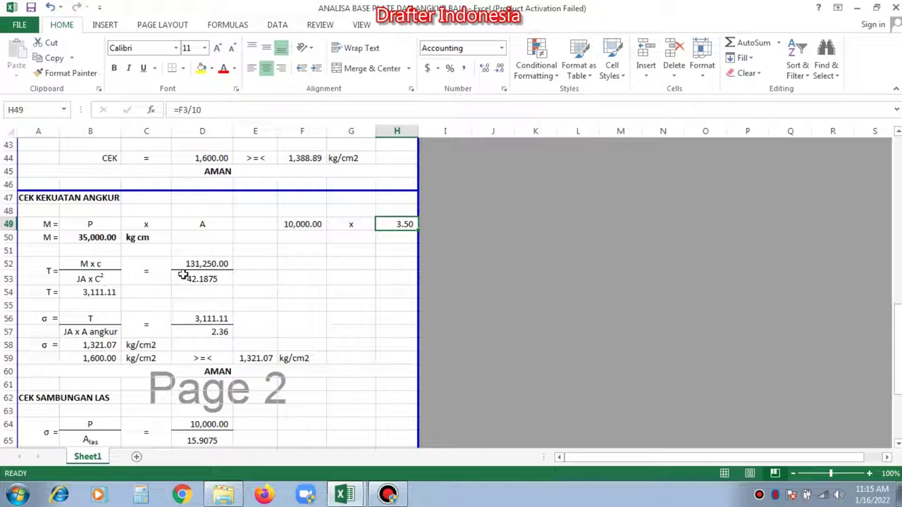
Inspect the D52 formula =B50*(F5/10) against cells B50 and F5, leaving it unchanged
left_click(204, 264)
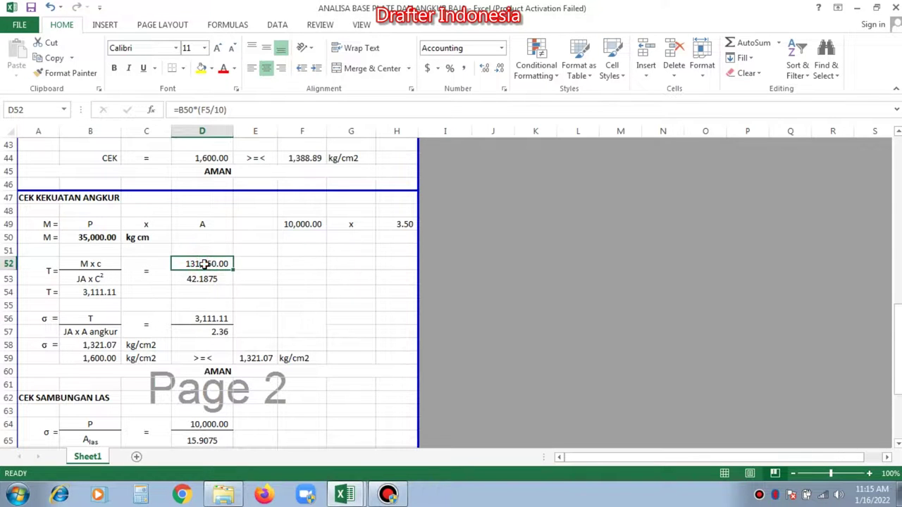
double_click(203, 264)
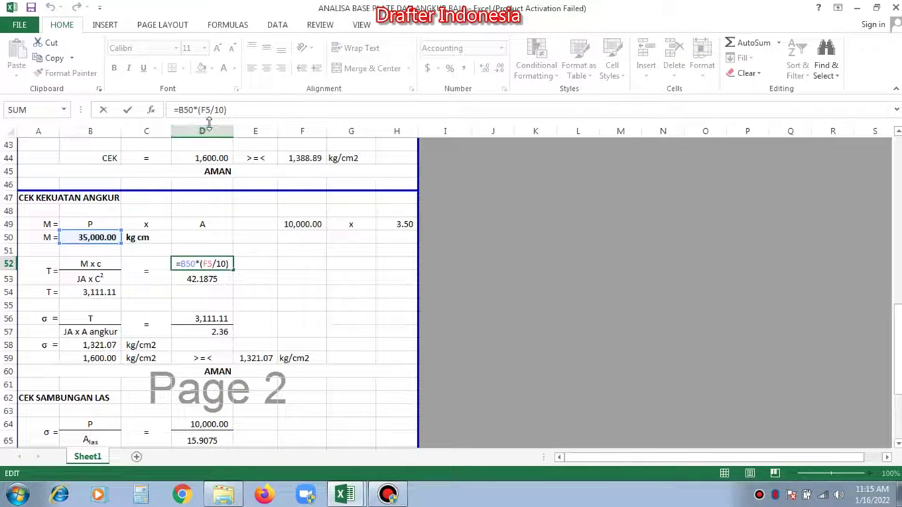
scroll(288, 244, "up", 2)
scroll(288, 247, "up", 6)
scroll(290, 248, "up", 2)
scroll(292, 251, "up", 3)
scroll(292, 251, "up", 2)
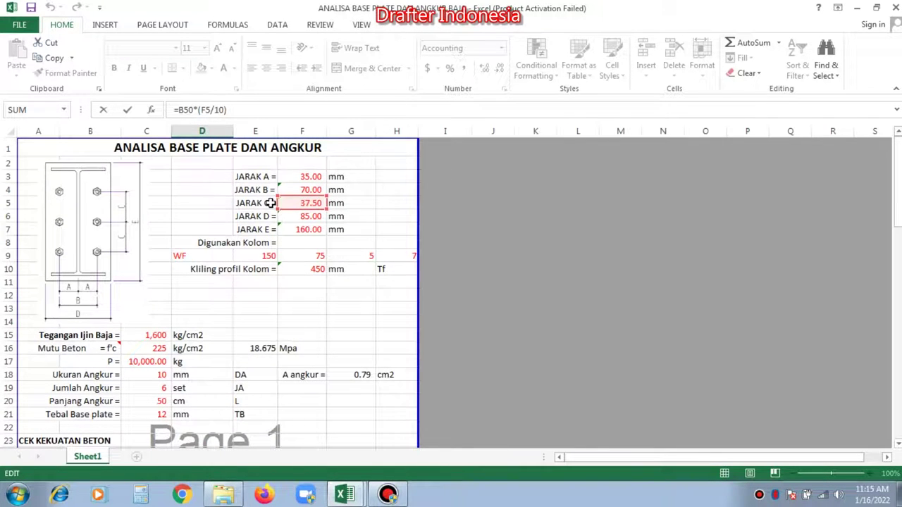
scroll(302, 214, "down", 4)
scroll(302, 211, "down", 5)
scroll(302, 212, "down", 3)
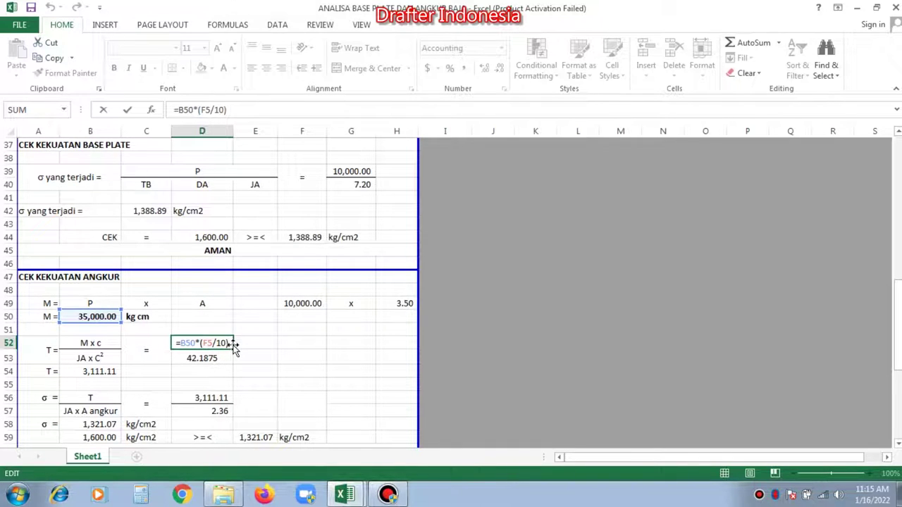
key("Return")
Check the D53 formula =(C19/2)*((F5/10)^2) against C19 and F5, keeping 42.1875, then select D56
double_click(209, 360)
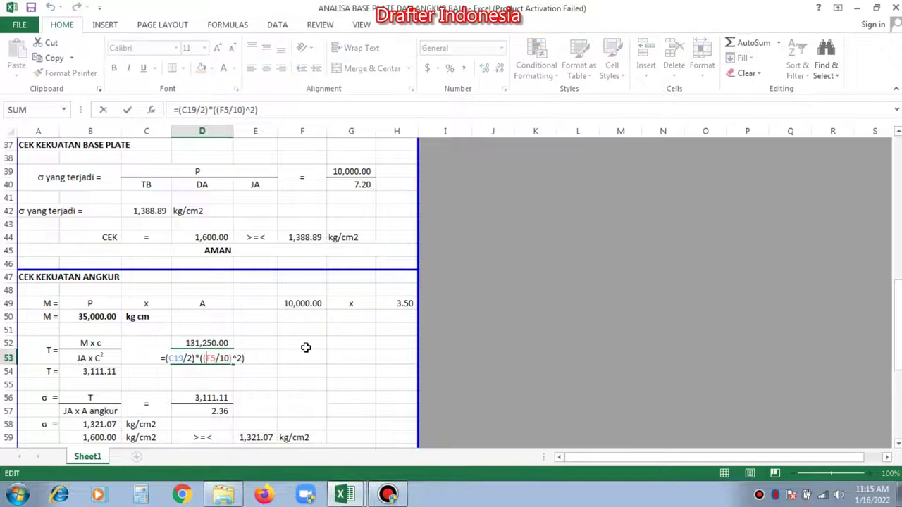
scroll(212, 358, "up", 5)
scroll(213, 354, "up", 4)
scroll(308, 226, "up", 3)
scroll(308, 219, "down", 7)
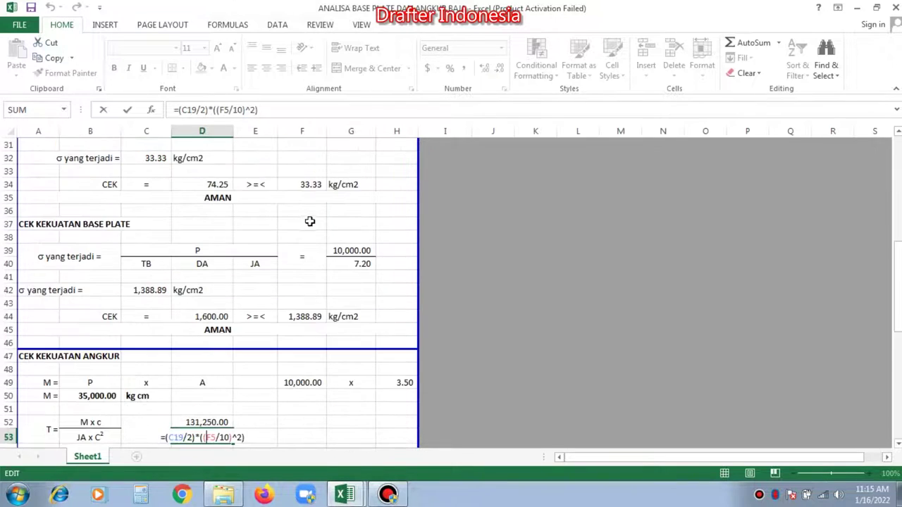
scroll(310, 232, "down", 5)
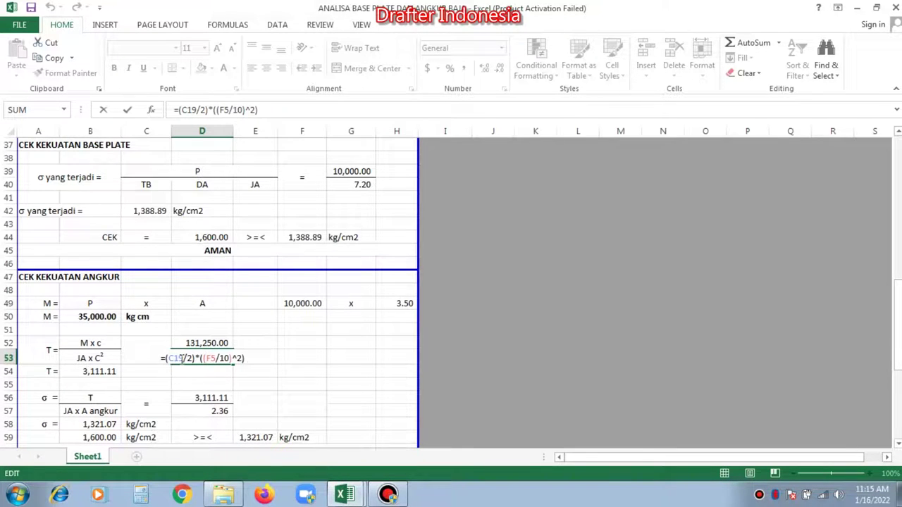
scroll(181, 358, "up", 3)
scroll(180, 357, "up", 3)
scroll(180, 357, "up", 1)
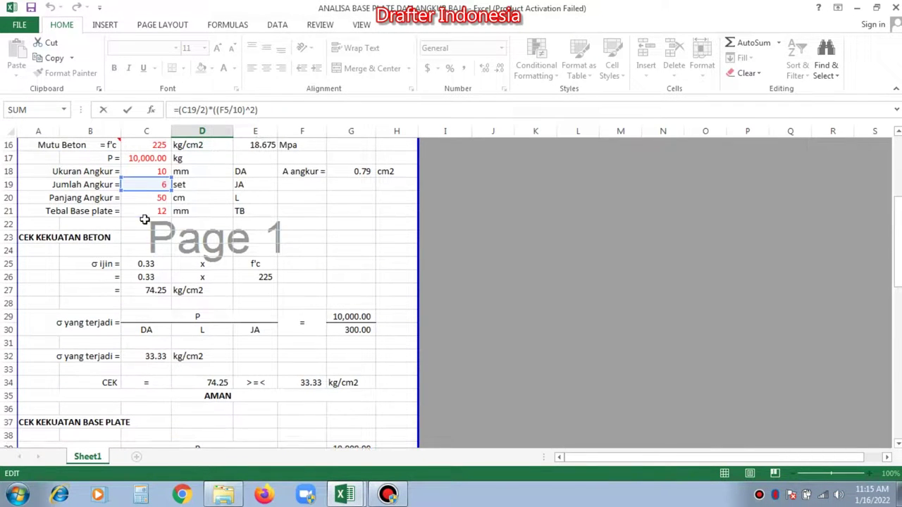
scroll(250, 221, "down", 5)
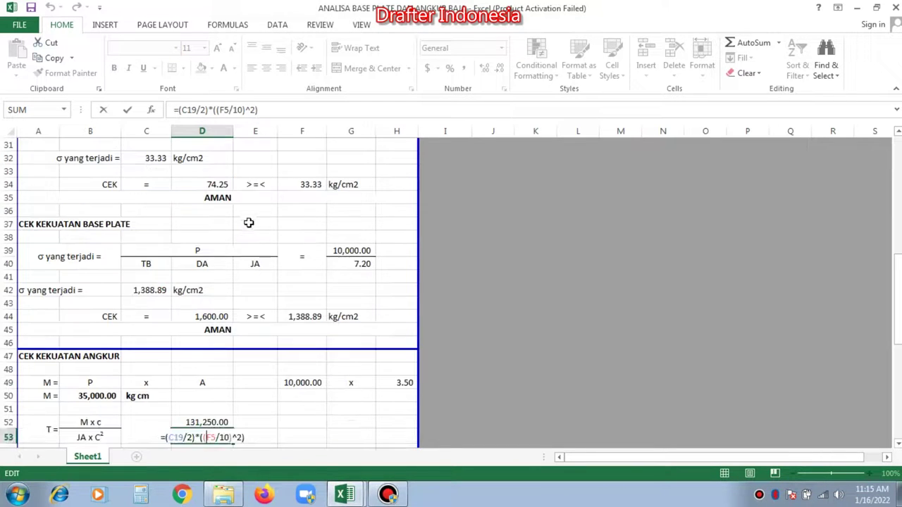
scroll(263, 317, "down", 3)
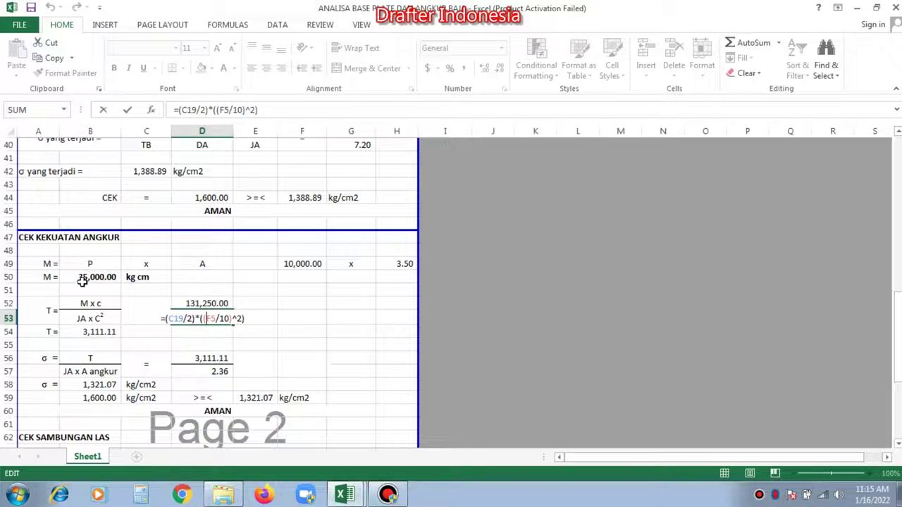
scroll(276, 332, "down", 1)
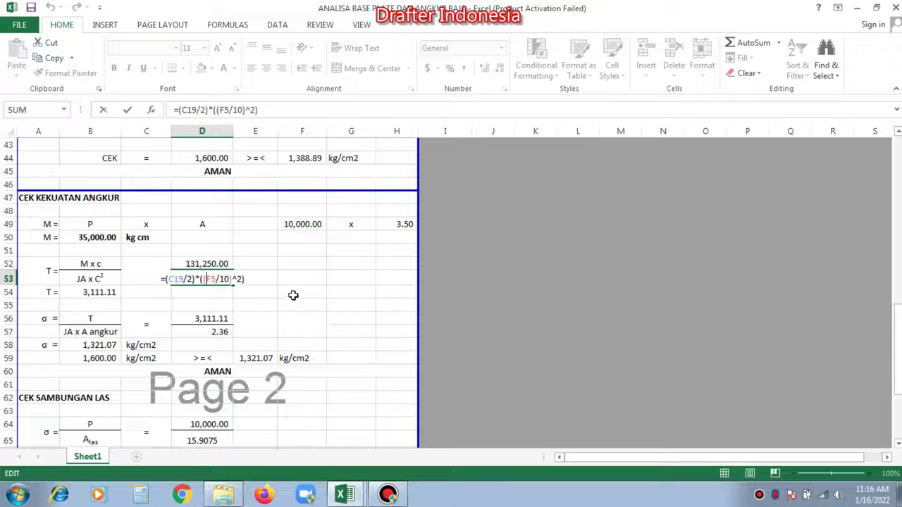
key("ctrl+Return")
scroll(294, 302, "down", 1)
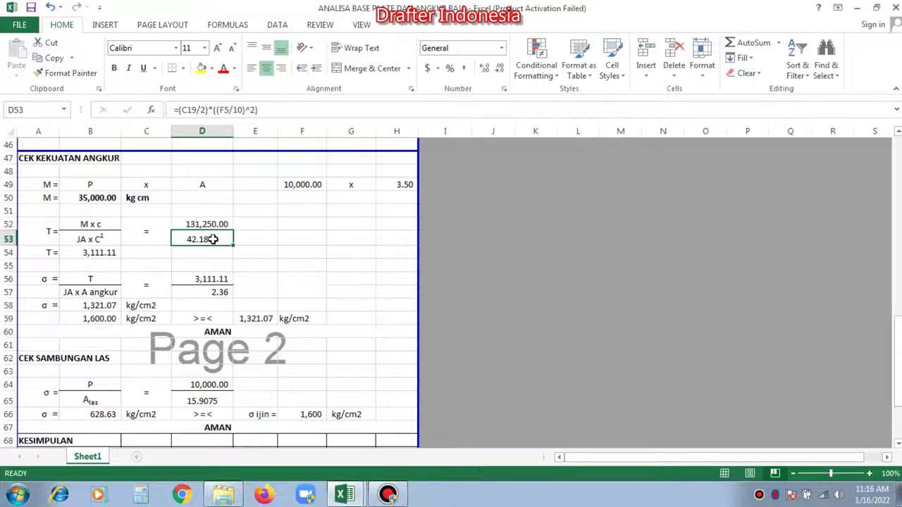
left_click(208, 279)
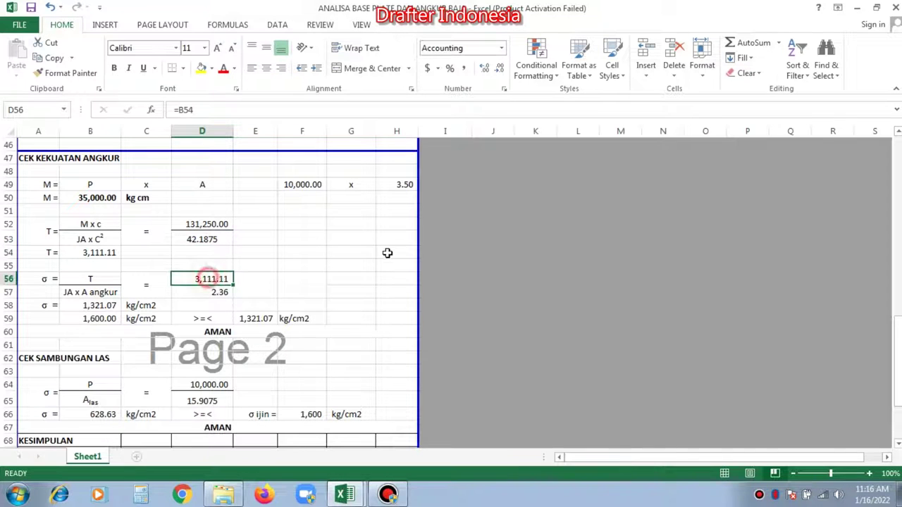
Verify D56 (=B54, 3,111.11) and D57 (=G18*(C19/2), 2.36) against G18 and C19, leaving both unchanged
double_click(196, 279)
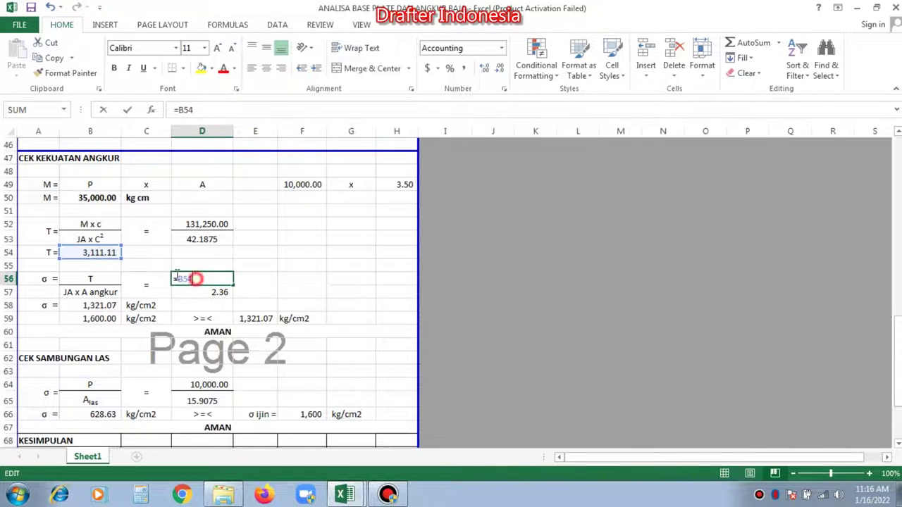
key("Escape")
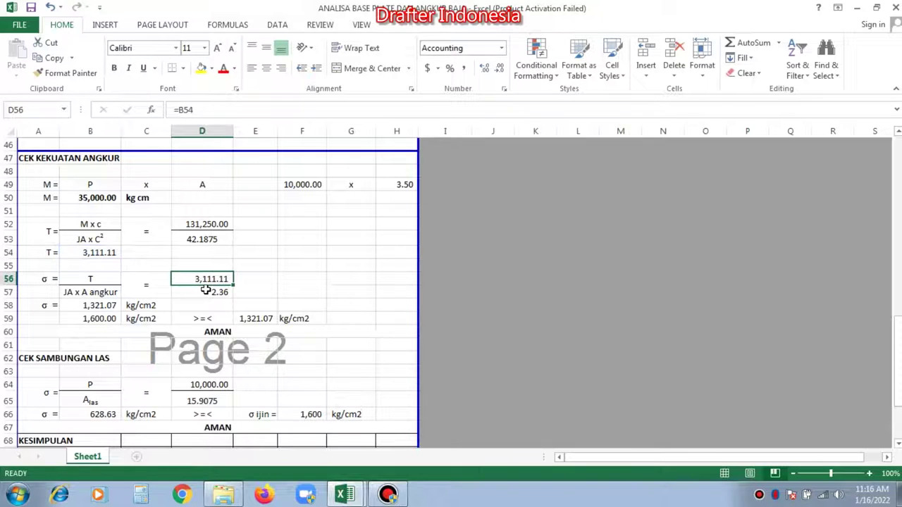
double_click(205, 291)
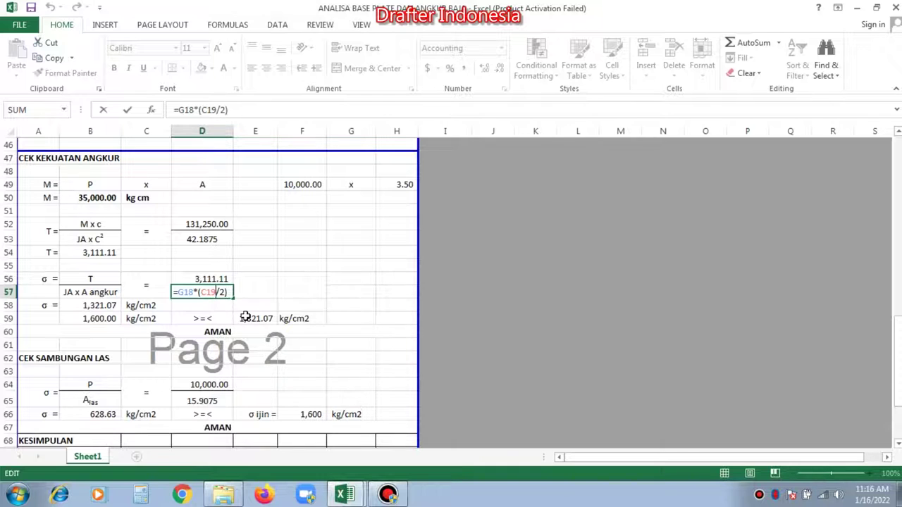
scroll(245, 317, "up", 4)
scroll(245, 317, "up", 4)
scroll(245, 317, "up", 4)
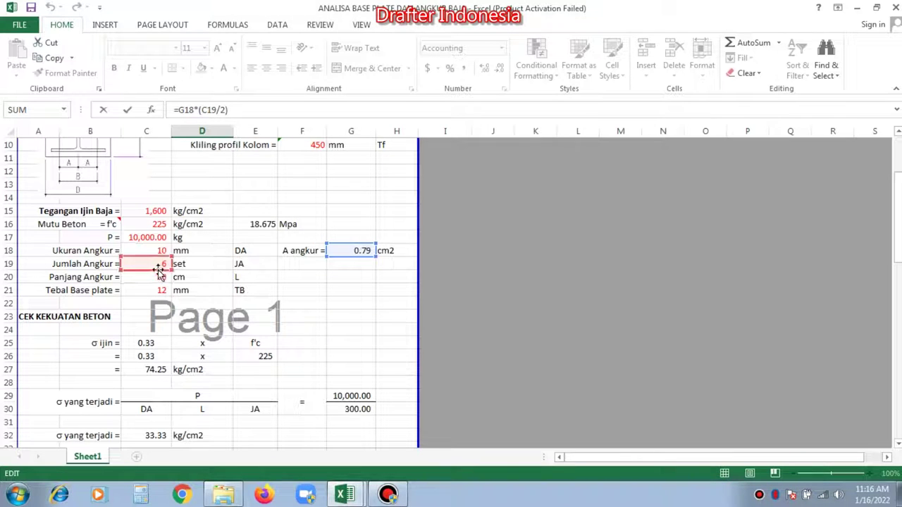
scroll(159, 265, "down", 6)
scroll(162, 267, "down", 4)
scroll(162, 266, "down", 1)
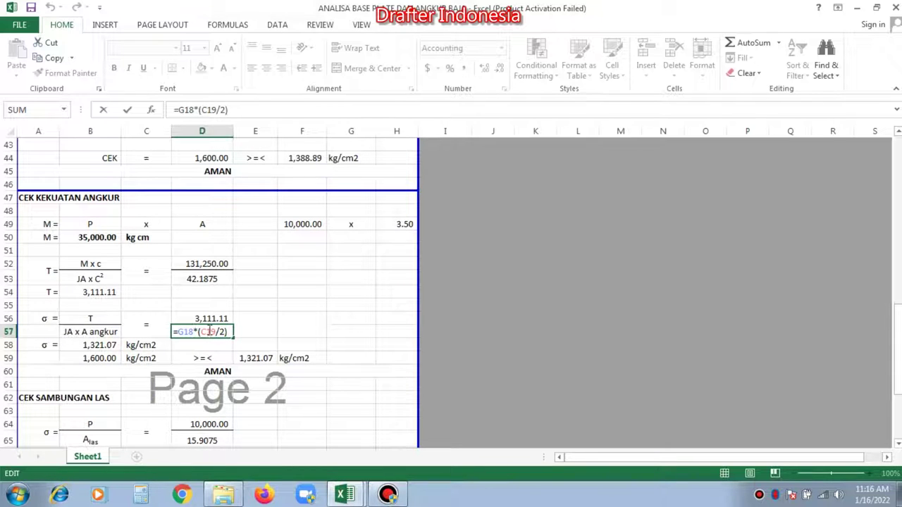
scroll(230, 341, "up", 6)
scroll(230, 340, "up", 3)
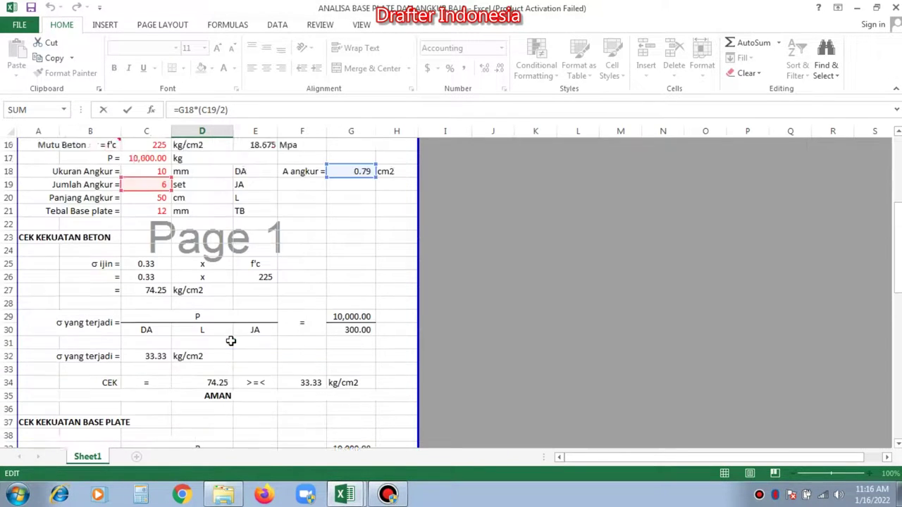
scroll(296, 341, "up", 2)
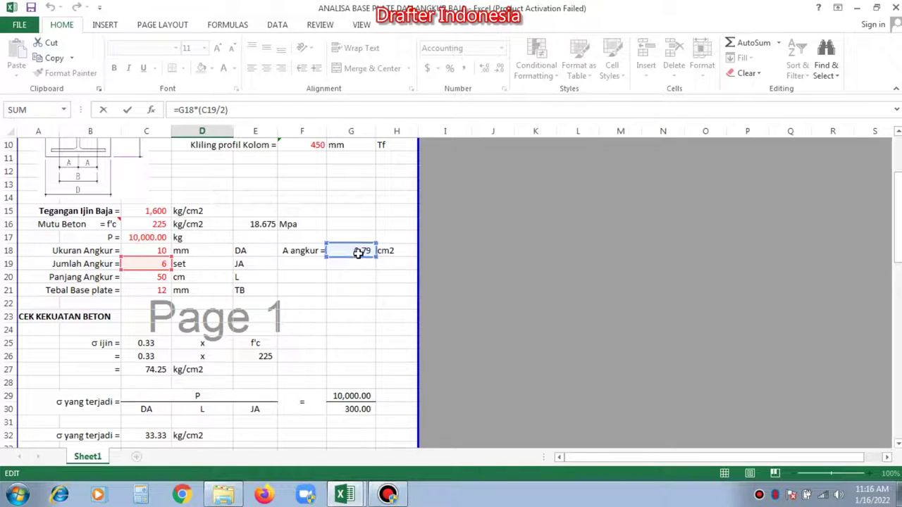
scroll(359, 252, "down", 5)
scroll(359, 253, "down", 4)
scroll(338, 296, "down", 2)
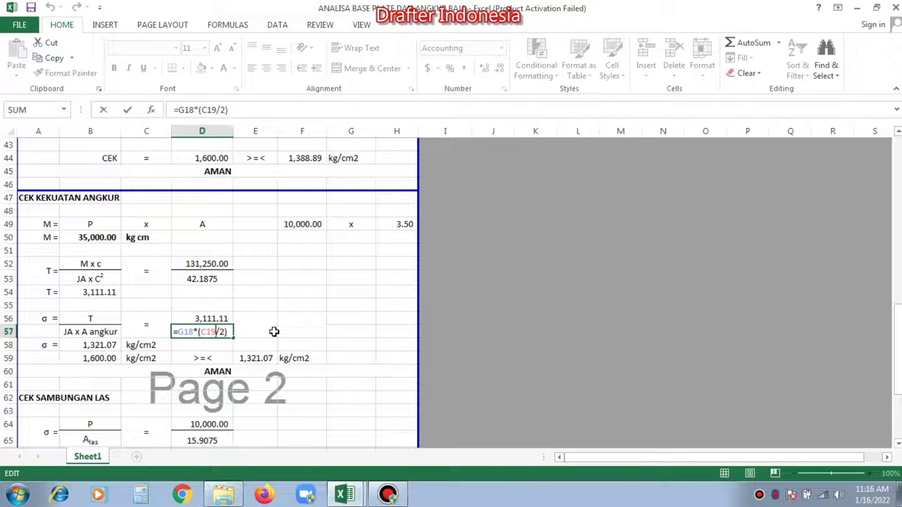
key("Return")
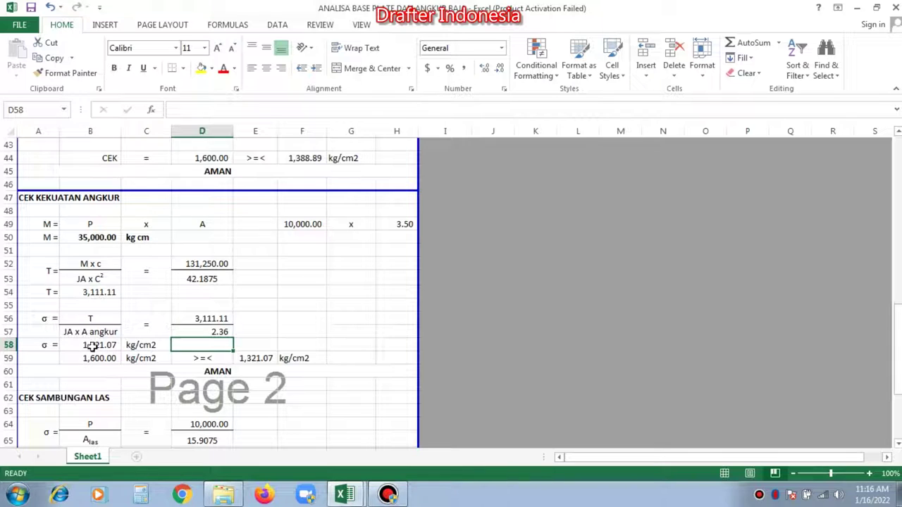
left_click(95, 344)
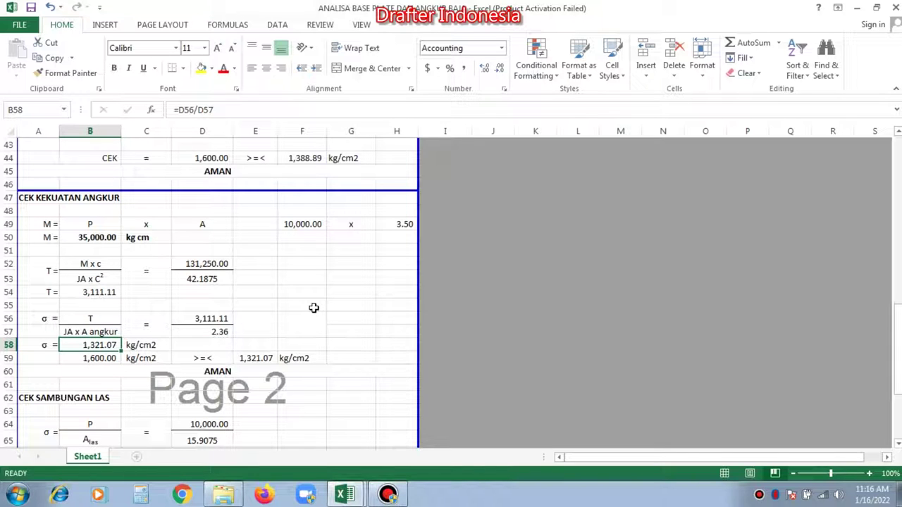
double_click(105, 344)
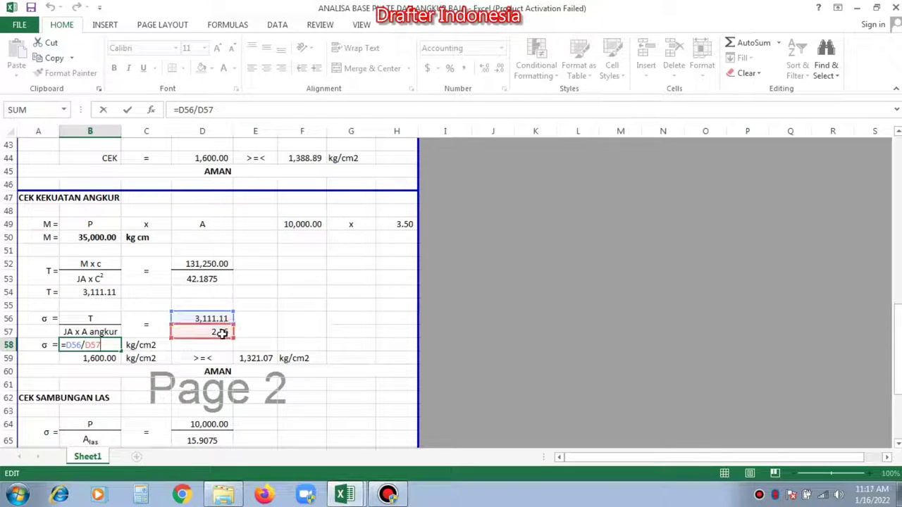
key("Escape")
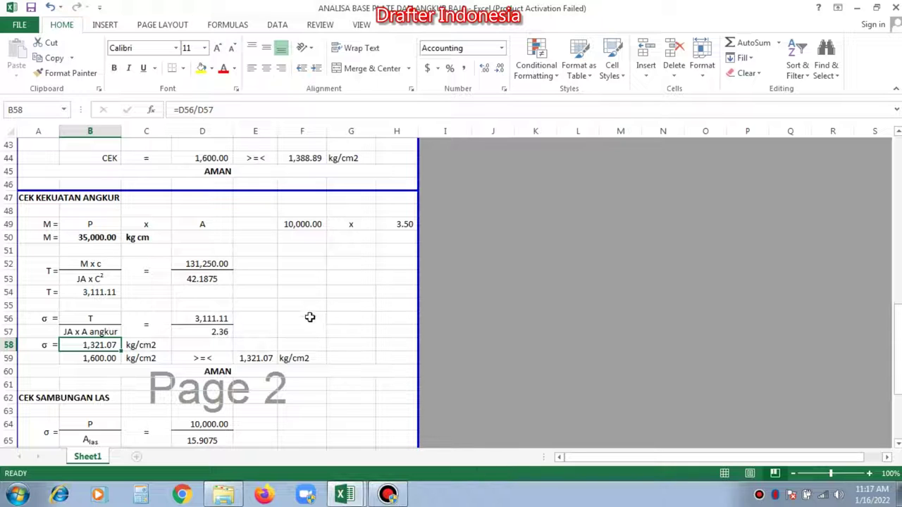
left_click(96, 358)
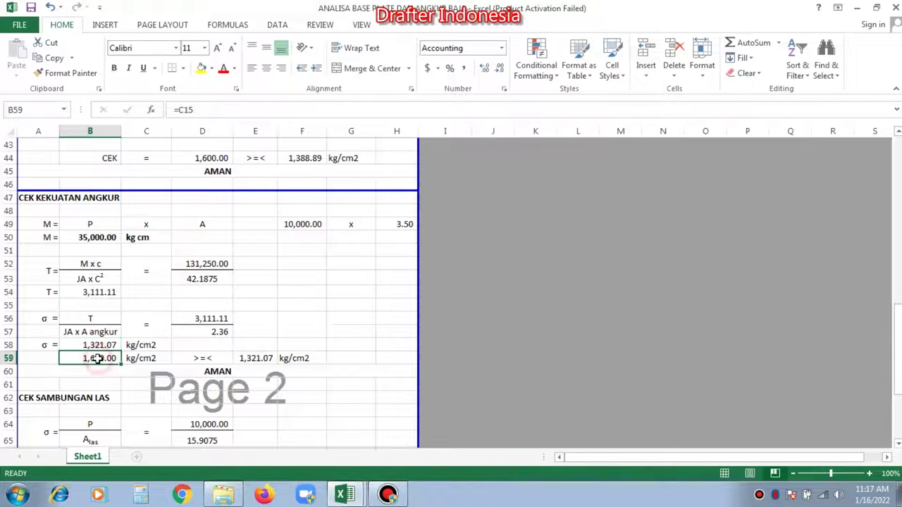
left_click(148, 358)
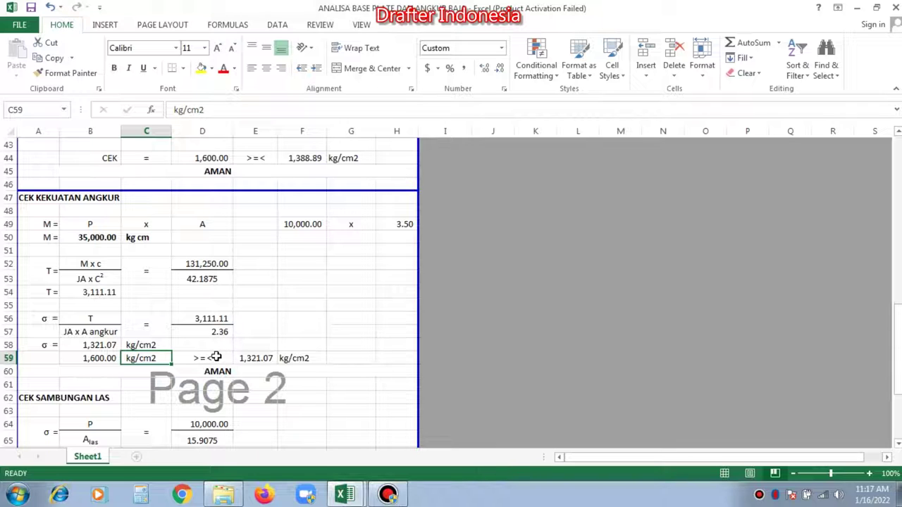
left_click(258, 356)
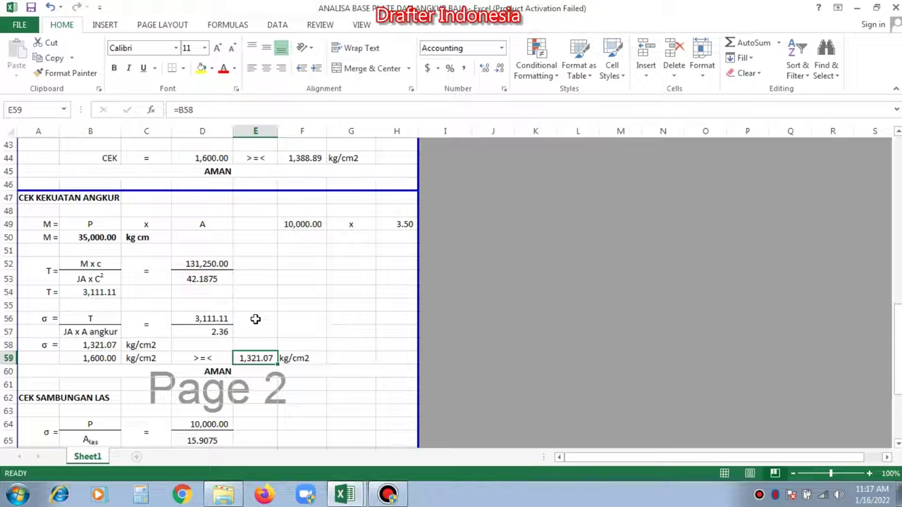
scroll(255, 319, "up", 3)
scroll(266, 322, "up", 3)
scroll(265, 321, "up", 4)
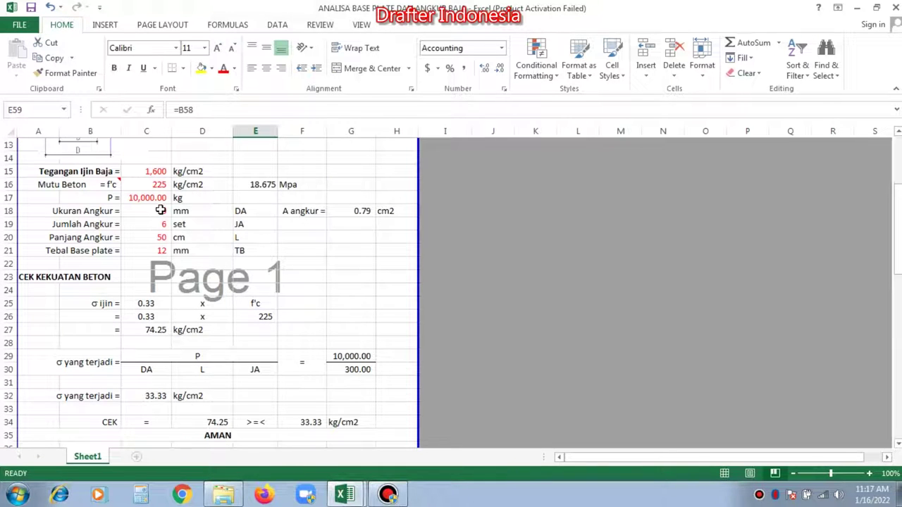
scroll(256, 275, "down", 4)
scroll(257, 274, "down", 4)
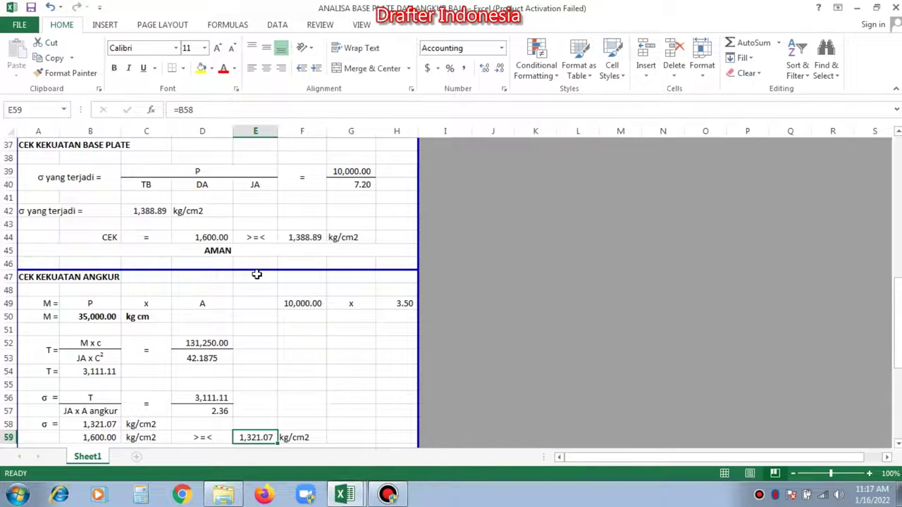
scroll(257, 275, "down", 3)
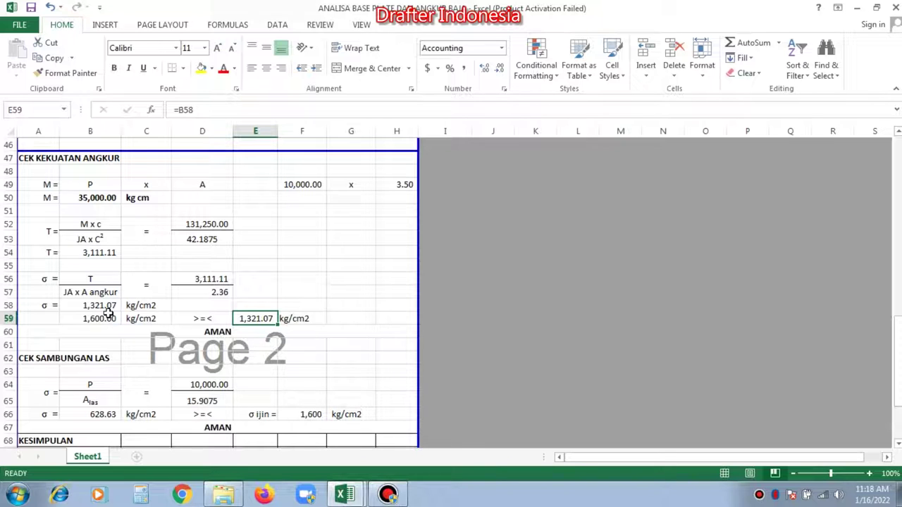
scroll(295, 266, "down", 2)
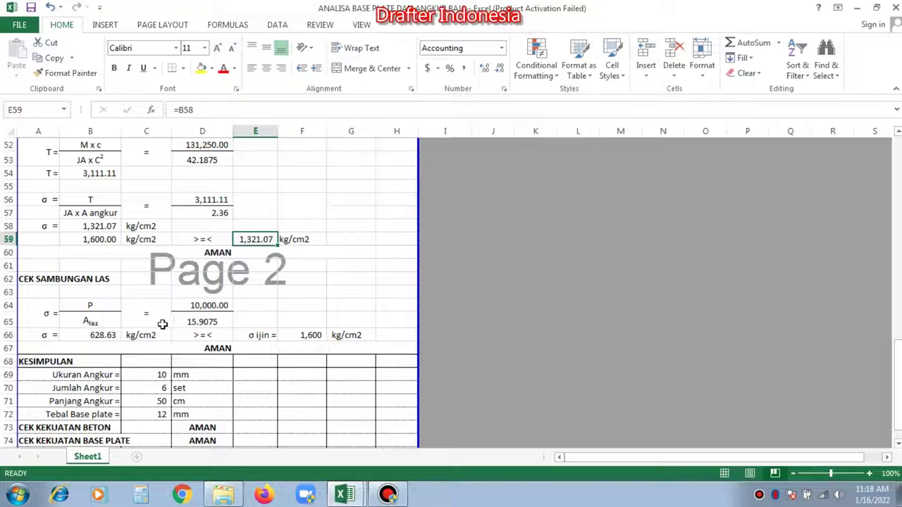
double_click(202, 305)
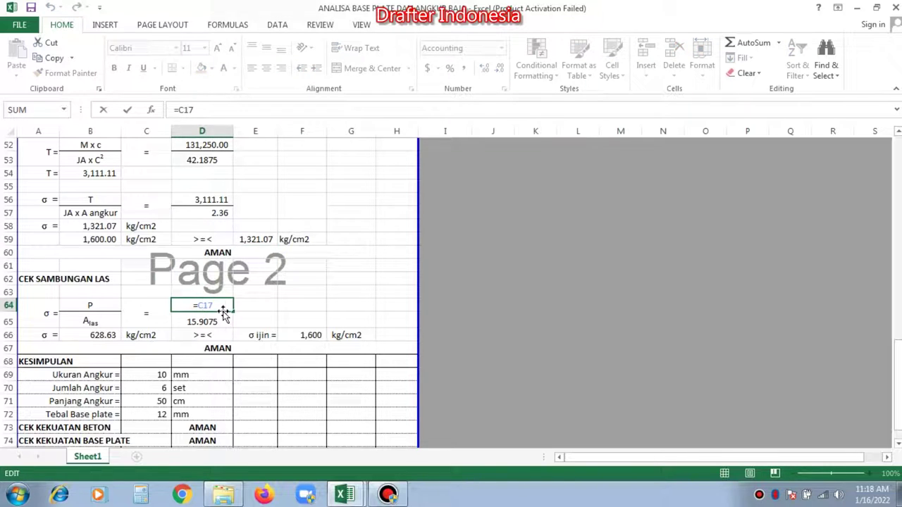
scroll(231, 310, "up", 4)
scroll(231, 310, "up", 5)
scroll(231, 305, "up", 8)
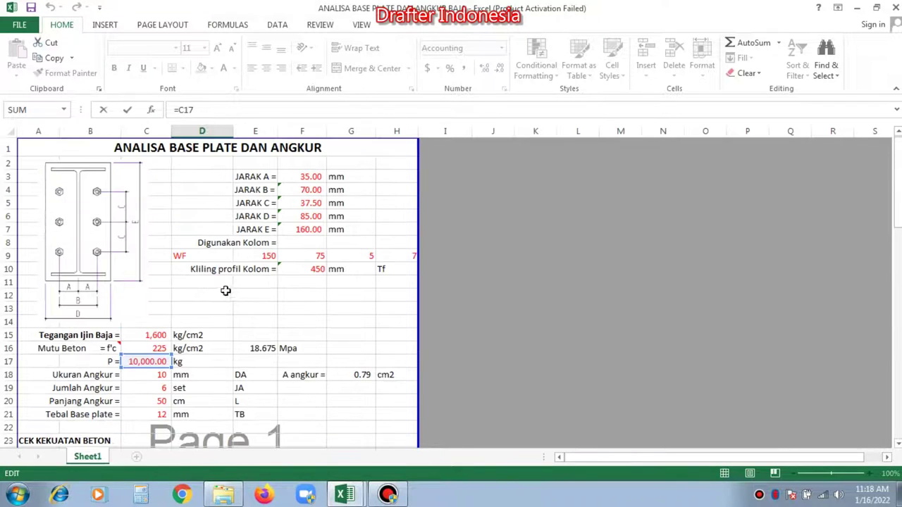
scroll(141, 363, "down", 6)
scroll(141, 363, "down", 7)
scroll(141, 363, "down", 7)
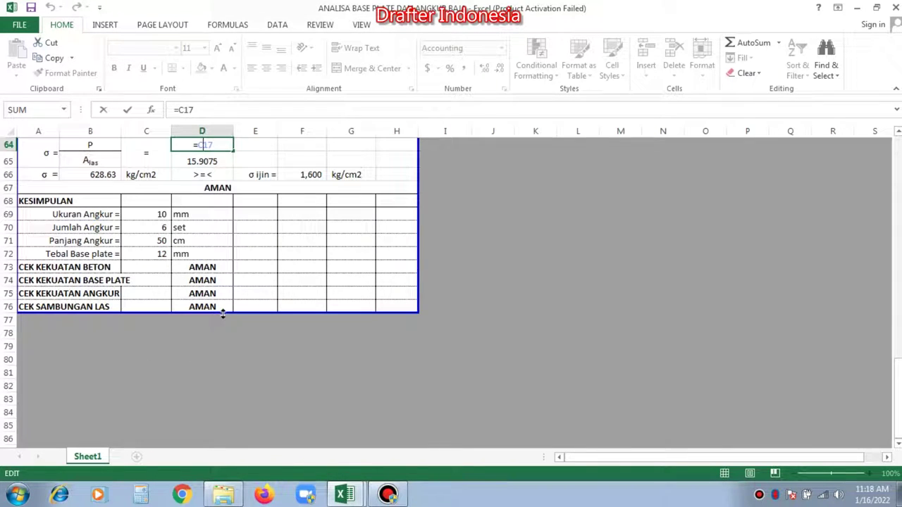
left_click(223, 162)
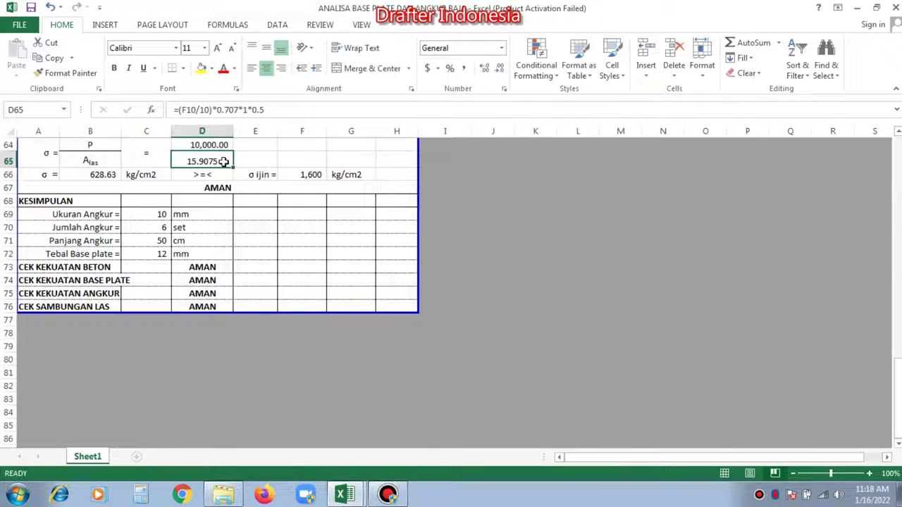
double_click(223, 161)
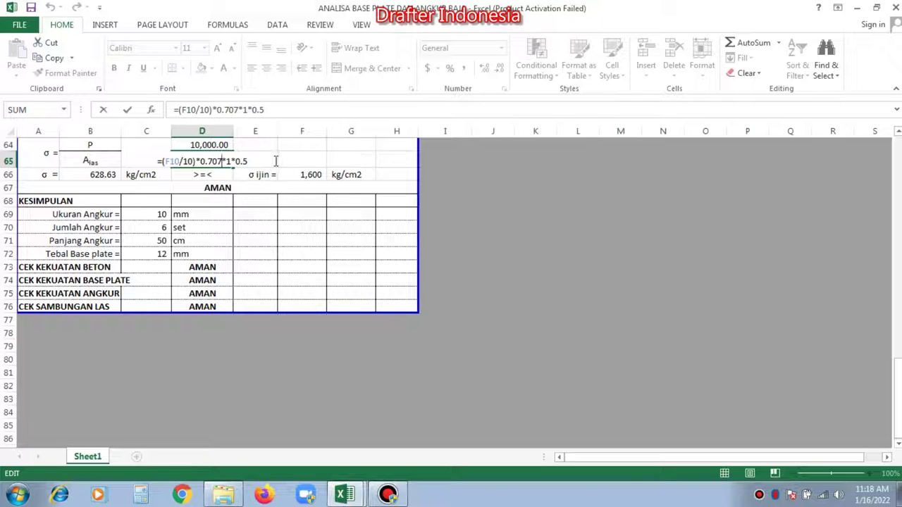
key("Return")
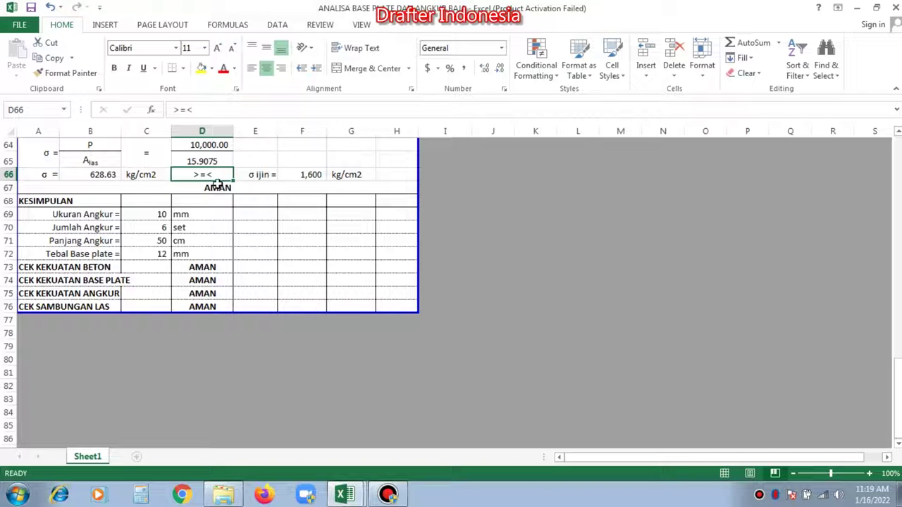
scroll(209, 208, "up", 1)
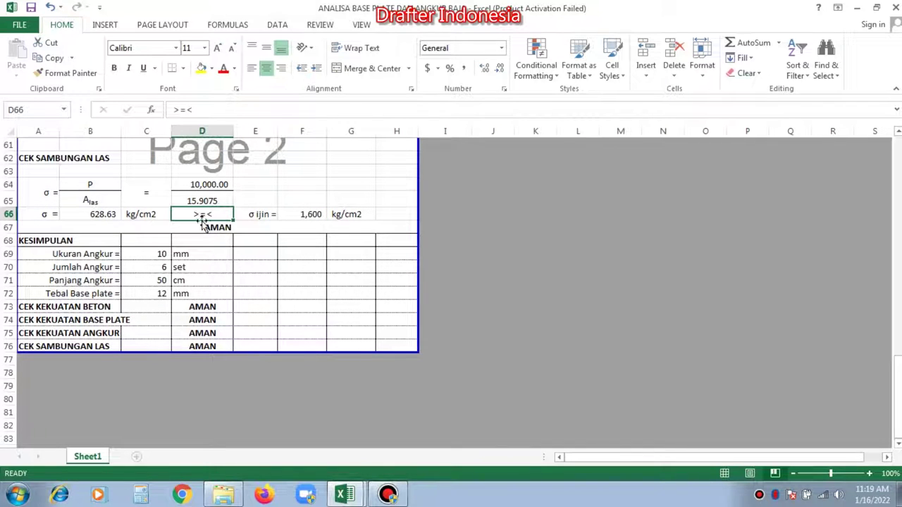
left_click(225, 200)
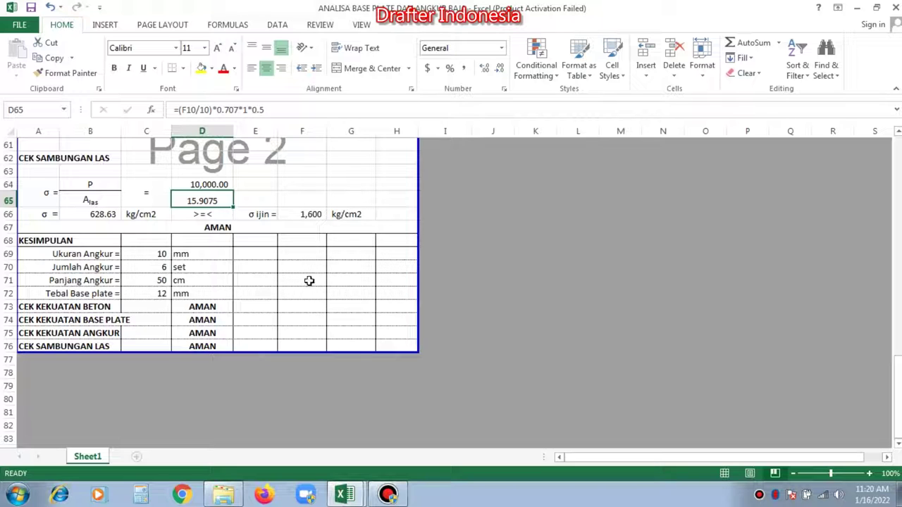
scroll(318, 254, "up", 2)
scroll(317, 253, "down", 2)
scroll(367, 261, "up", 1)
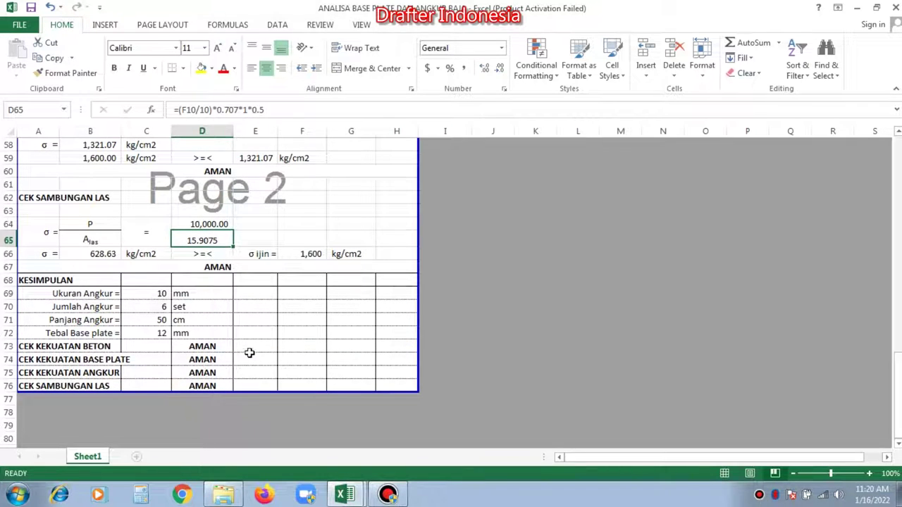
scroll(387, 329, "down", 1)
scroll(387, 329, "up", 1)
scroll(387, 329, "up", 2)
scroll(387, 329, "up", 3)
scroll(386, 328, "up", 3)
scroll(387, 327, "up", 2)
scroll(387, 325, "up", 2)
scroll(387, 324, "up", 7)
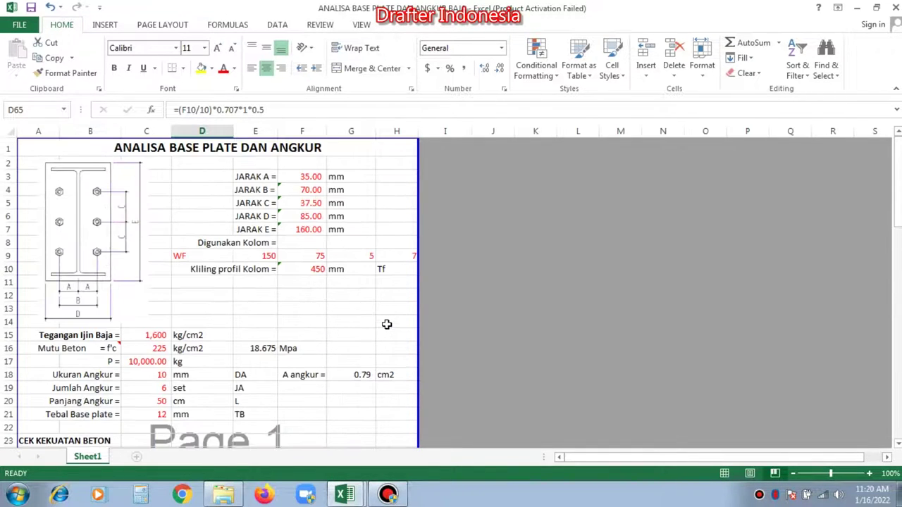
scroll(387, 324, "down", 1)
scroll(386, 320, "down", 2)
scroll(386, 320, "down", 2)
scroll(388, 318, "down", 2)
scroll(388, 317, "down", 3)
scroll(387, 317, "down", 2)
scroll(387, 317, "down", 3)
scroll(387, 316, "down", 3)
scroll(387, 315, "down", 2)
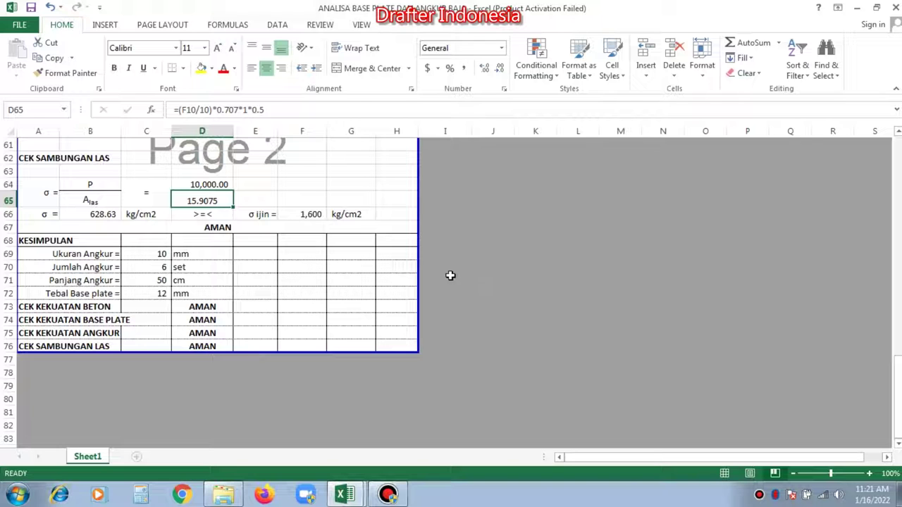
scroll(451, 275, "up", 3)
scroll(451, 274, "up", 3)
scroll(452, 271, "up", 8)
scroll(452, 266, "up", 4)
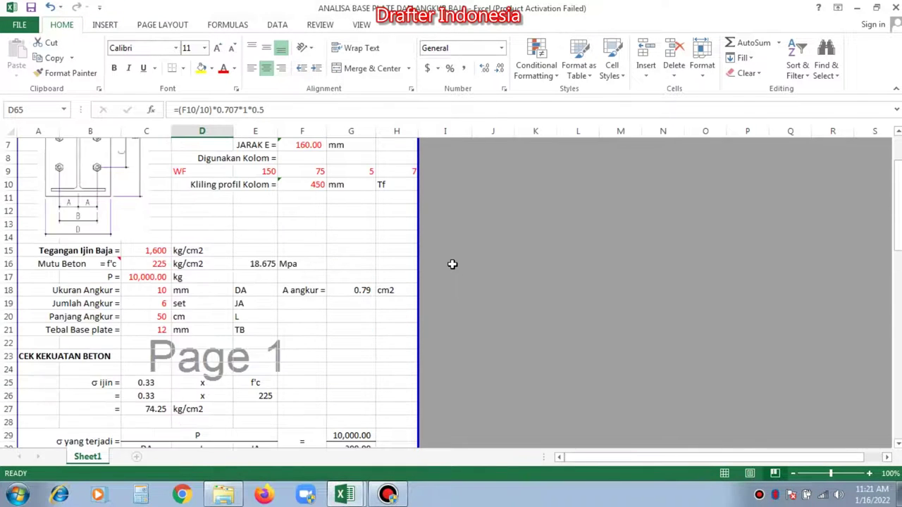
scroll(453, 264, "up", 2)
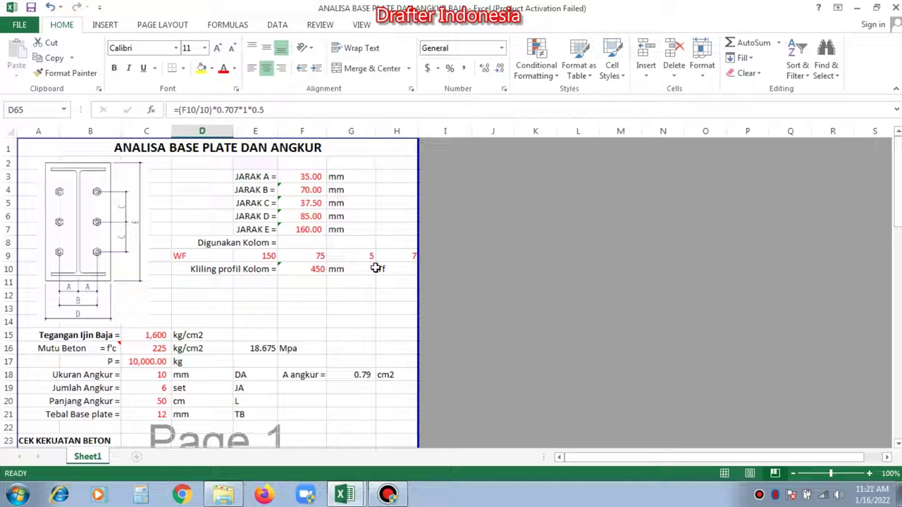
left_click(181, 495)
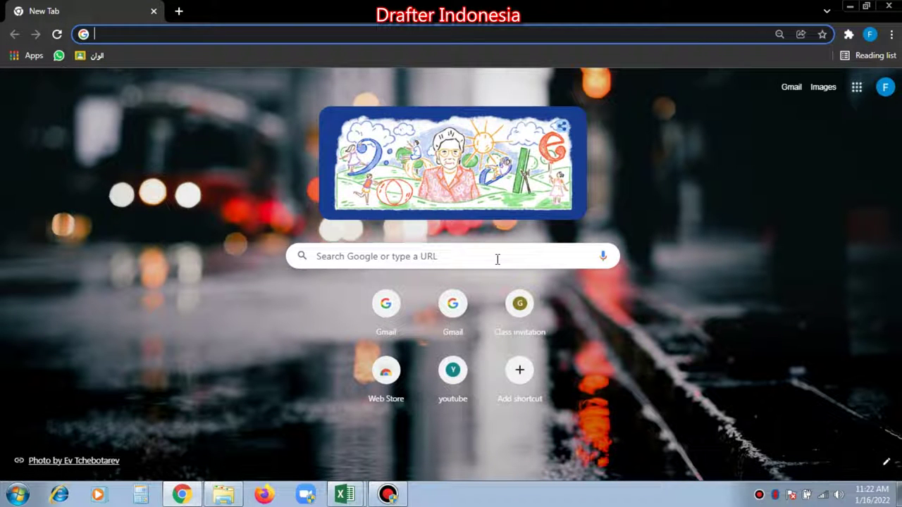
left_click(497, 260)
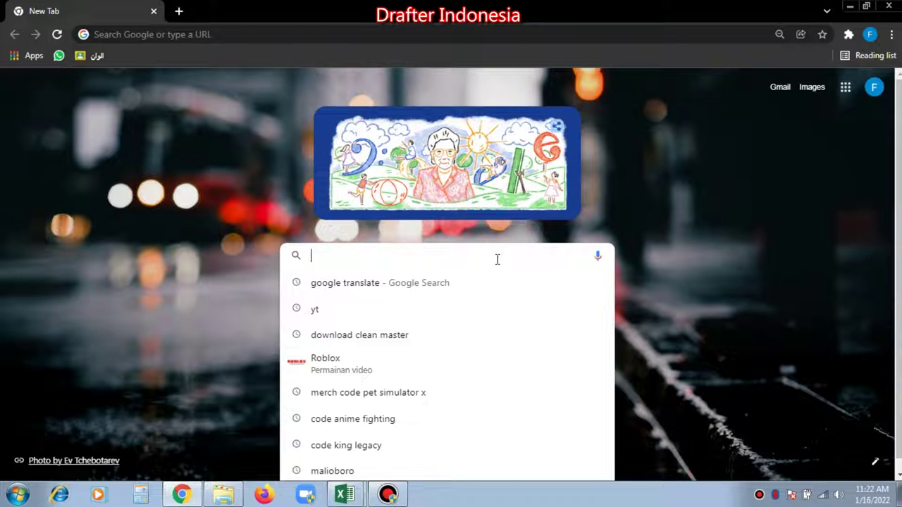
type("www.")
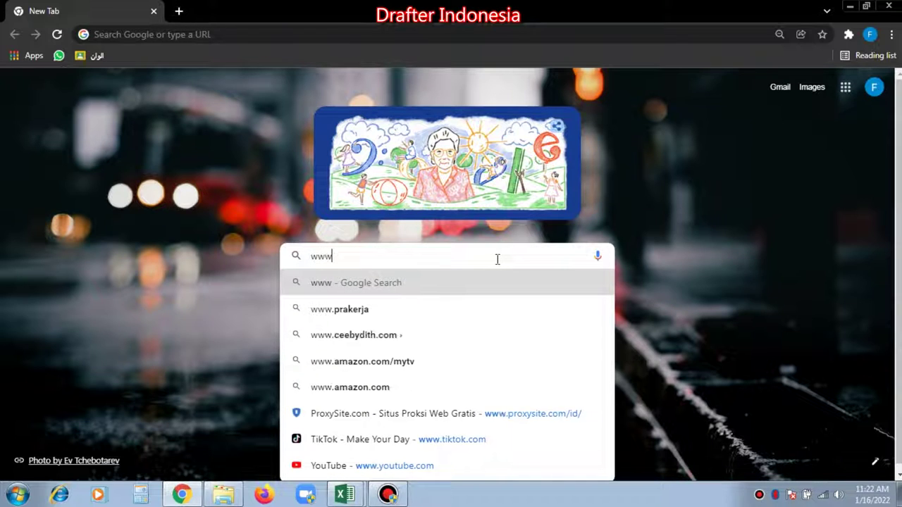
type("rifqisatyagama.blogspot.com")
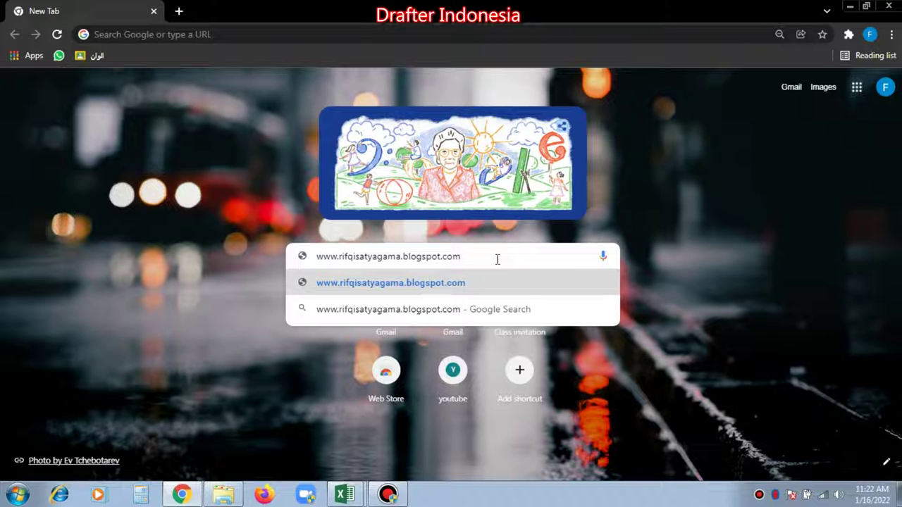
key("Return")
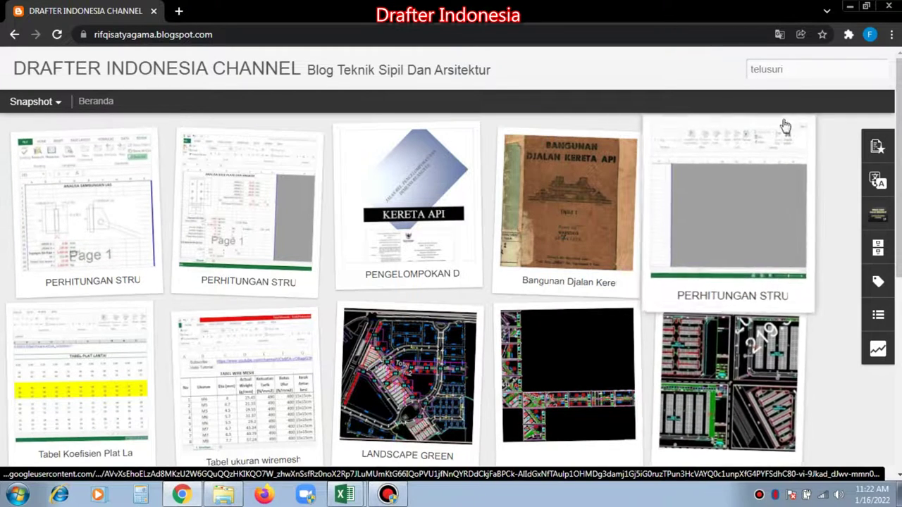
left_click(799, 68)
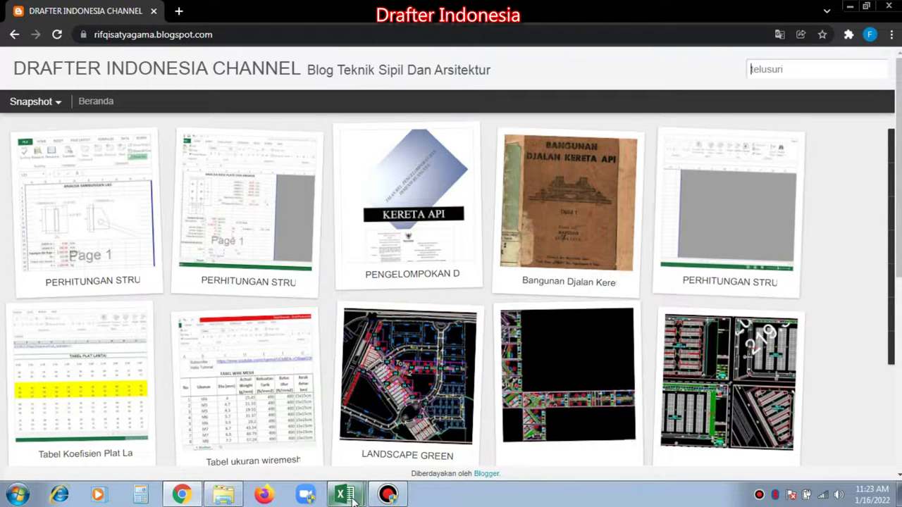
Search the blog for 'base plate', open the PERHITUNGAN STRUKTUR BASE PLATE DAN ANGKUR post, and scroll to its download links
left_click(225, 497)
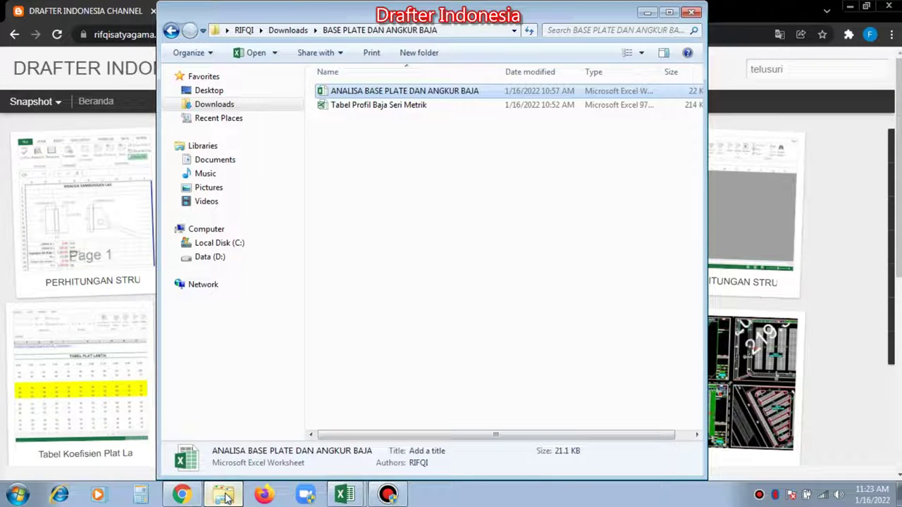
left_click(775, 187)
left_click(801, 64)
type("bas")
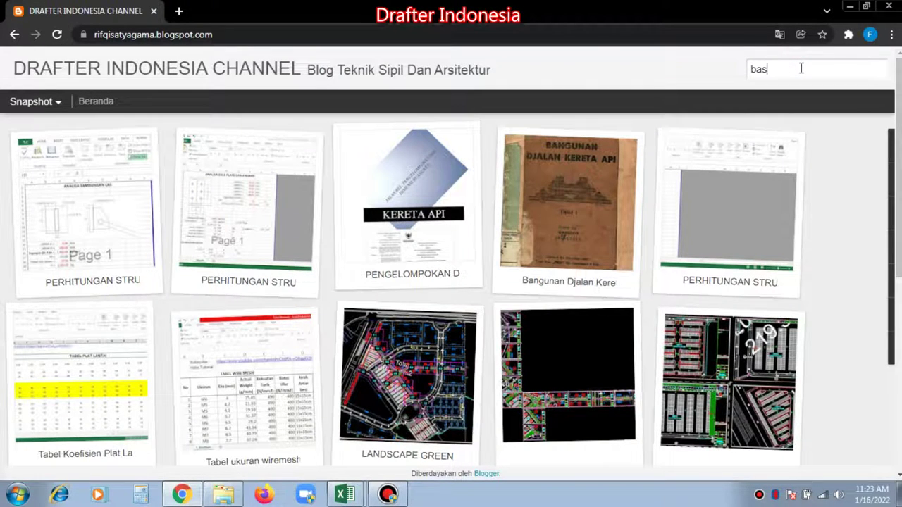
type("e plate")
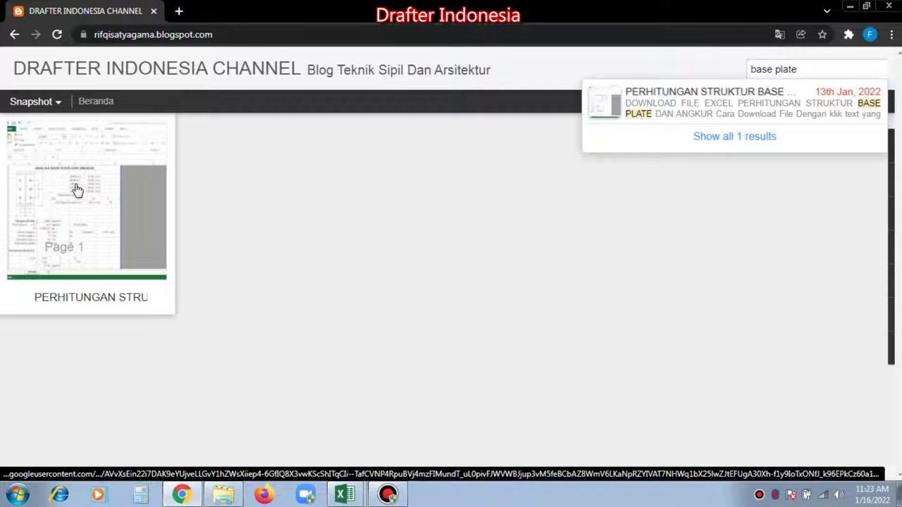
left_click(708, 105)
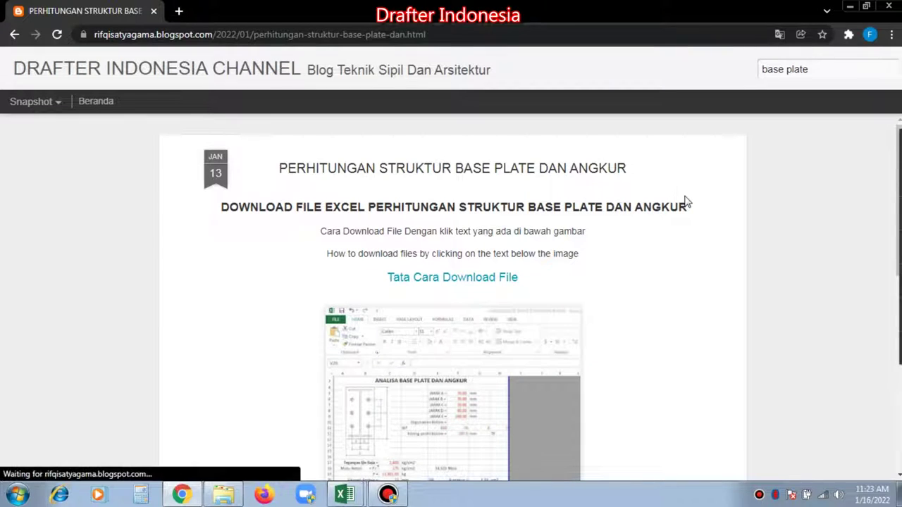
scroll(678, 199, "down", 2)
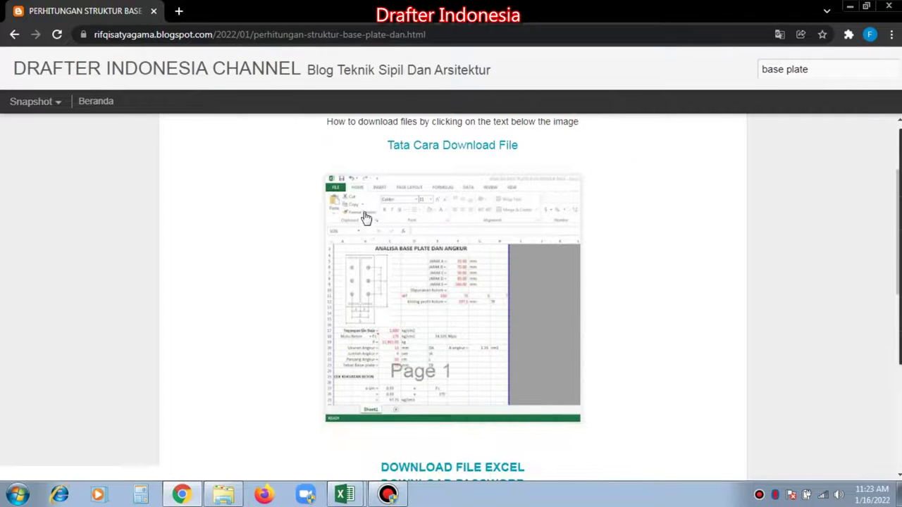
scroll(570, 270, "down", 3)
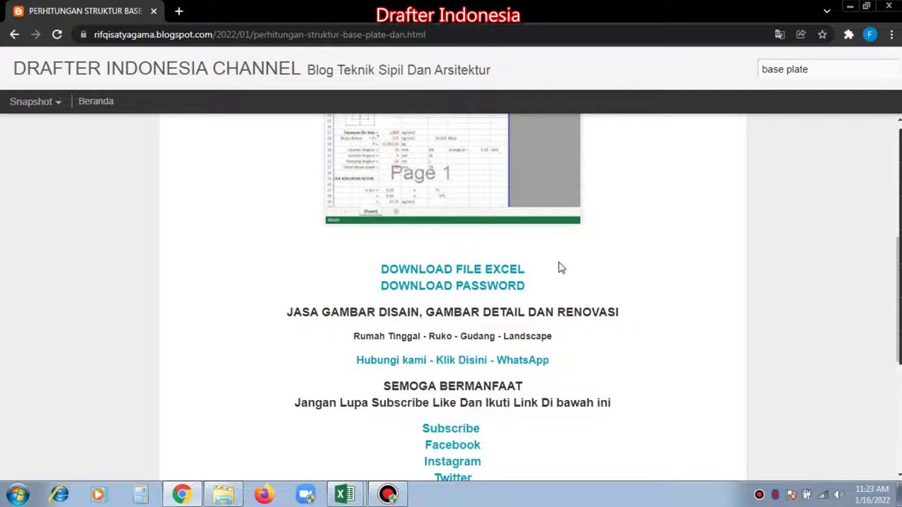
Follow DOWNLOAD FILE EXCEL through adf.ly, skipping the ad and blocking the notification requests
left_click(502, 272)
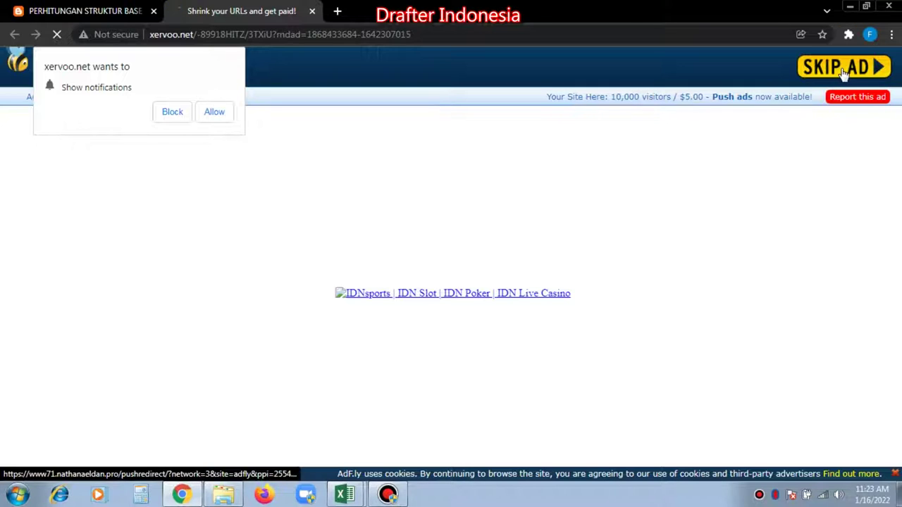
left_click(818, 99)
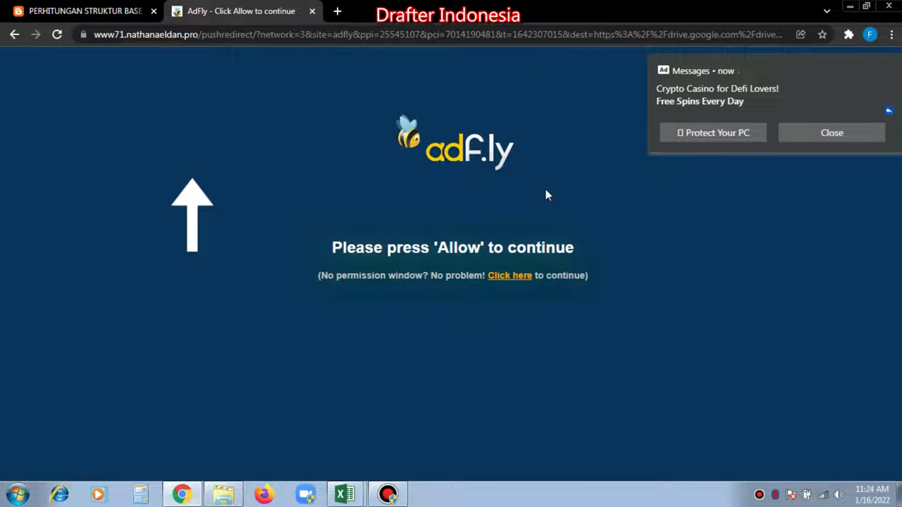
left_click(512, 276)
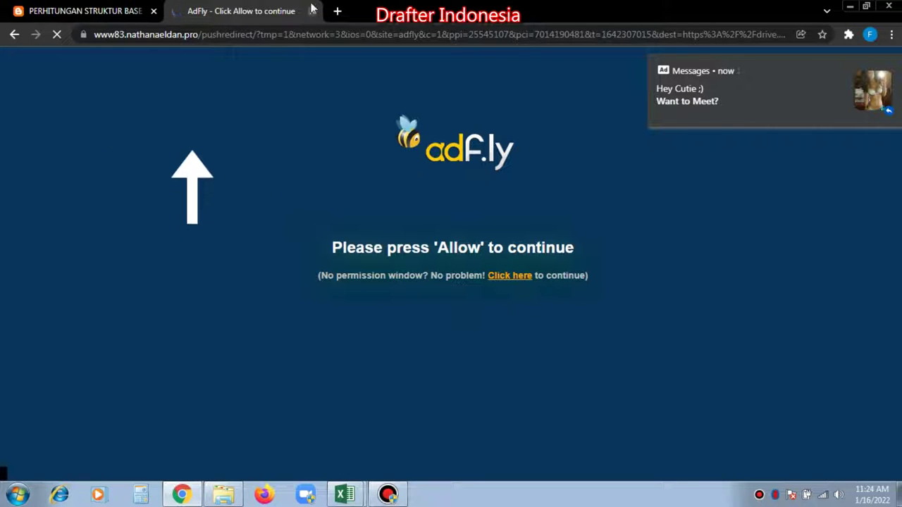
left_click(520, 279)
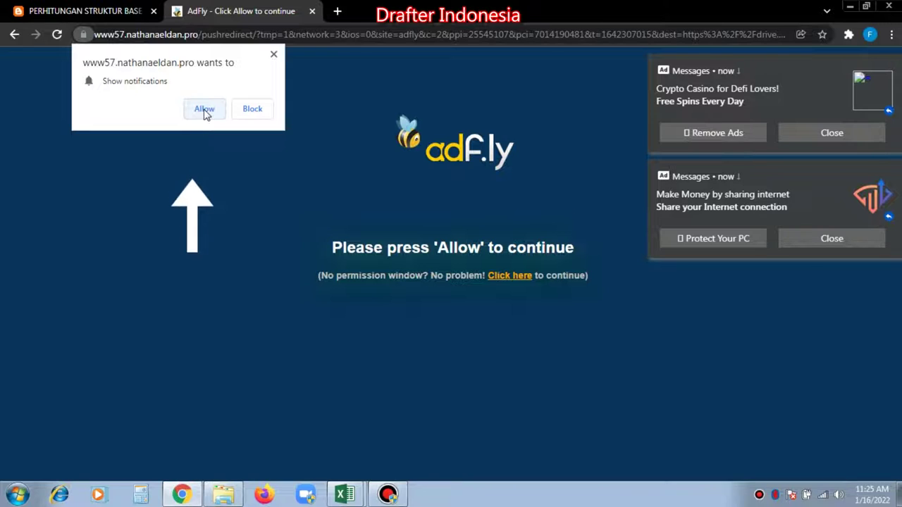
left_click(251, 110)
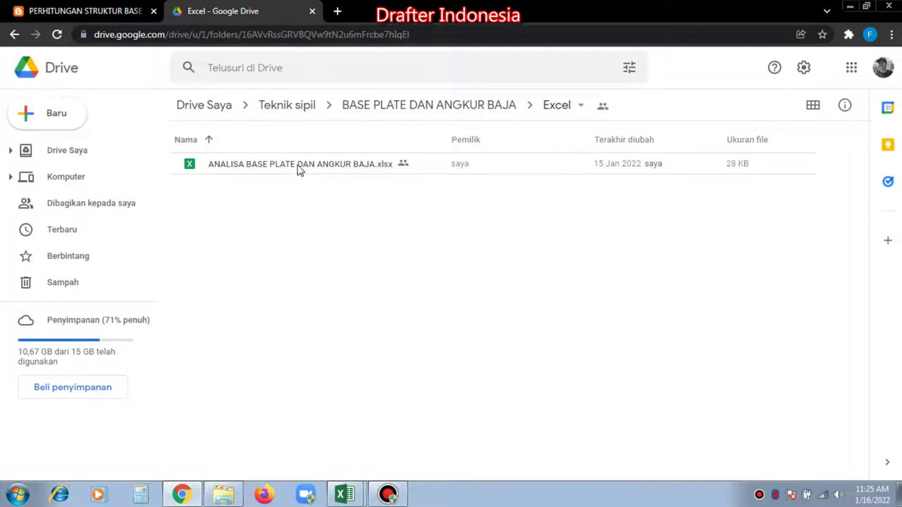
Download ANALISA BASE PLATE DAN ANGKUR BAJA.xlsx from Google Drive using its right-click menu
left_click(299, 169)
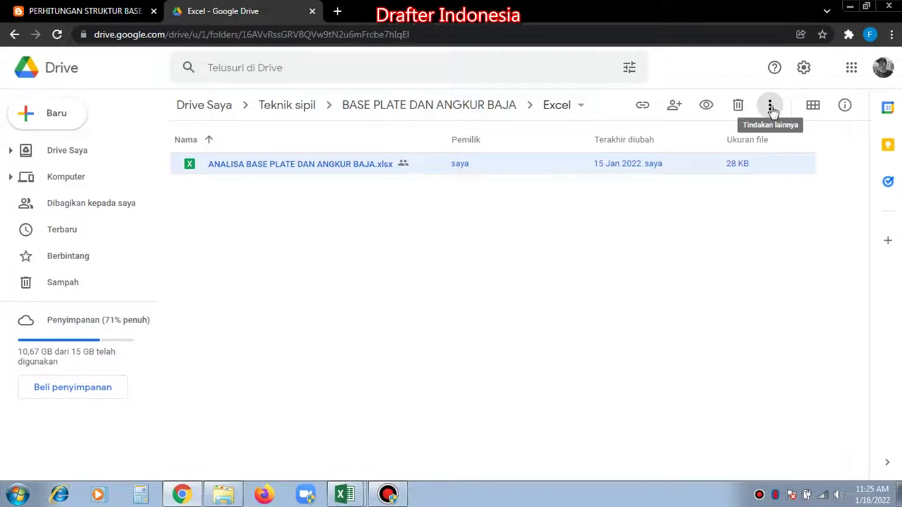
left_click(771, 107)
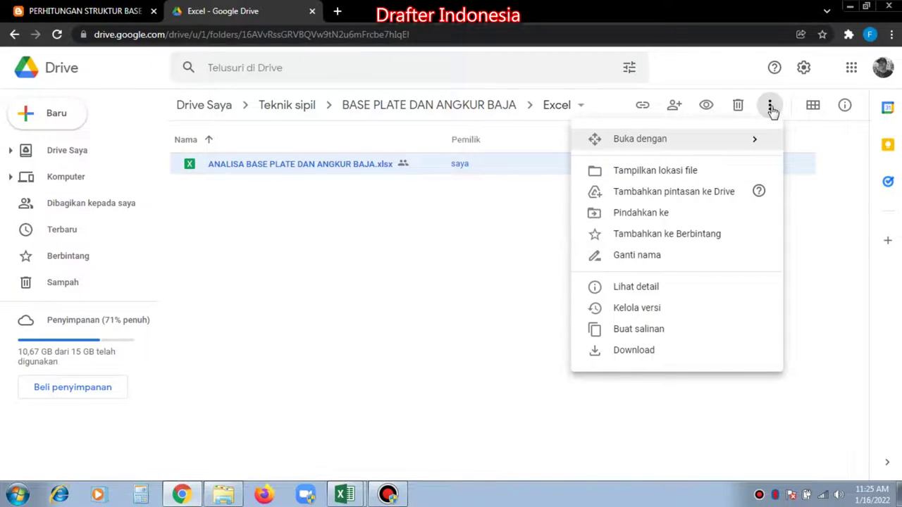
right_click(332, 173)
mouse_move(334, 172)
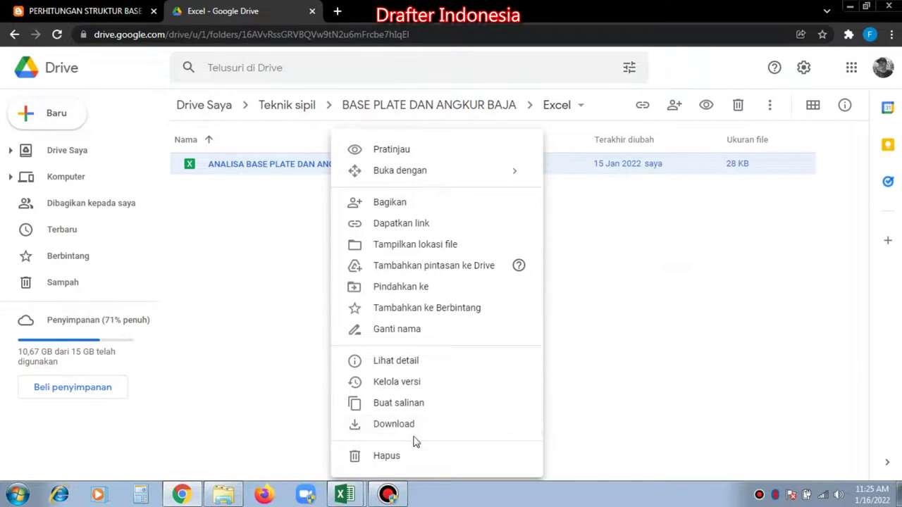
left_click(408, 426)
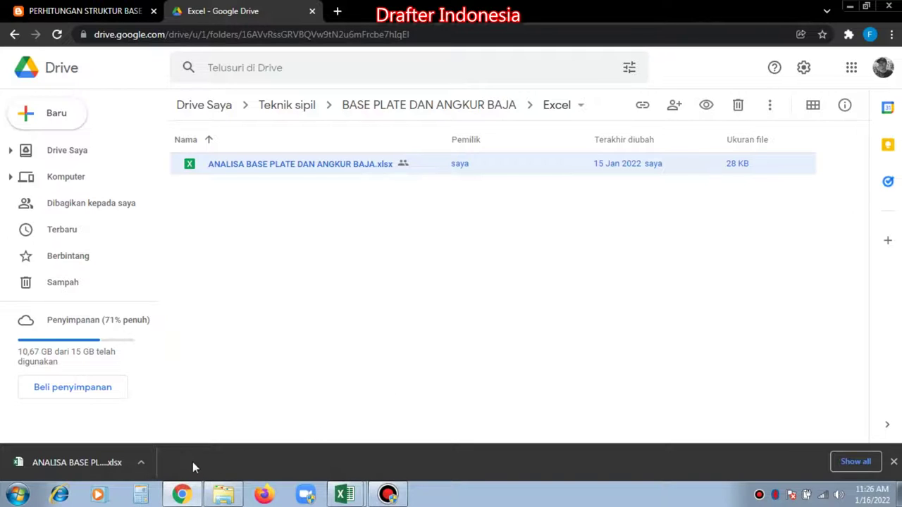
Confirm the downloaded file in the Downloads folder, then return to the blog post
left_click(144, 461)
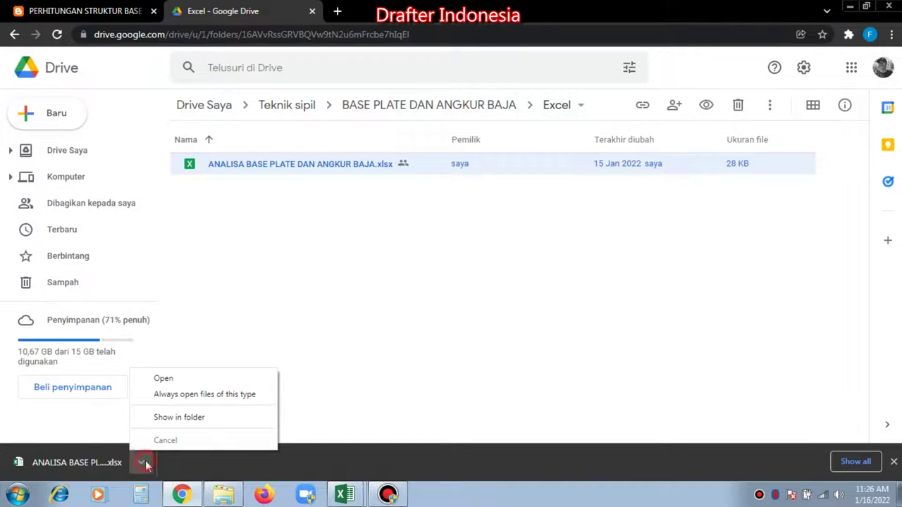
left_click(200, 421)
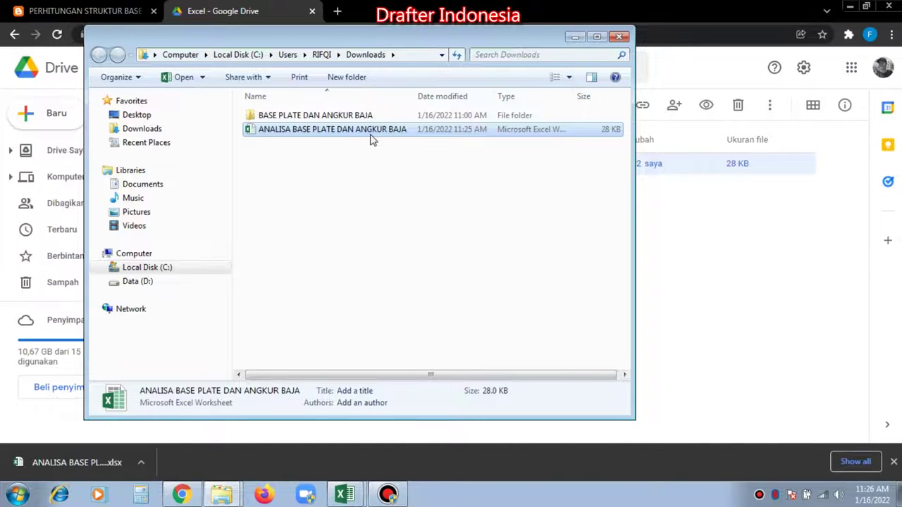
left_click(574, 36)
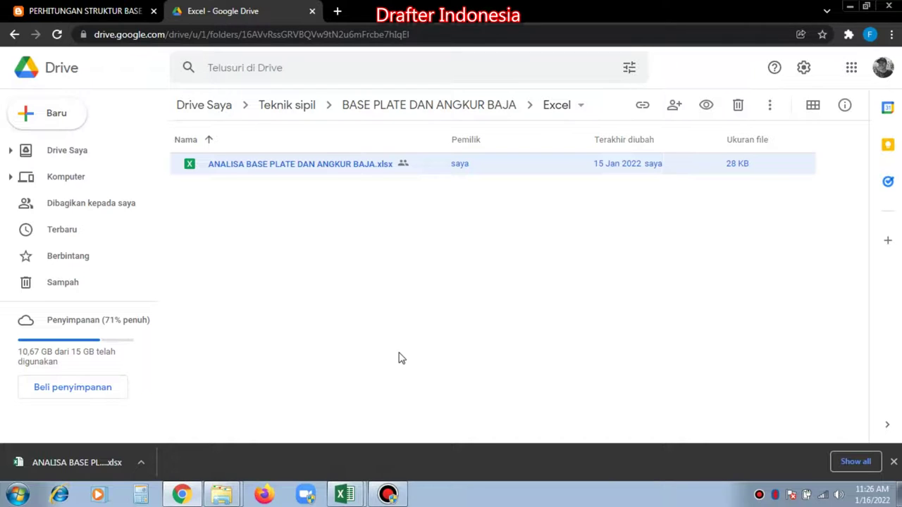
left_click(104, 14)
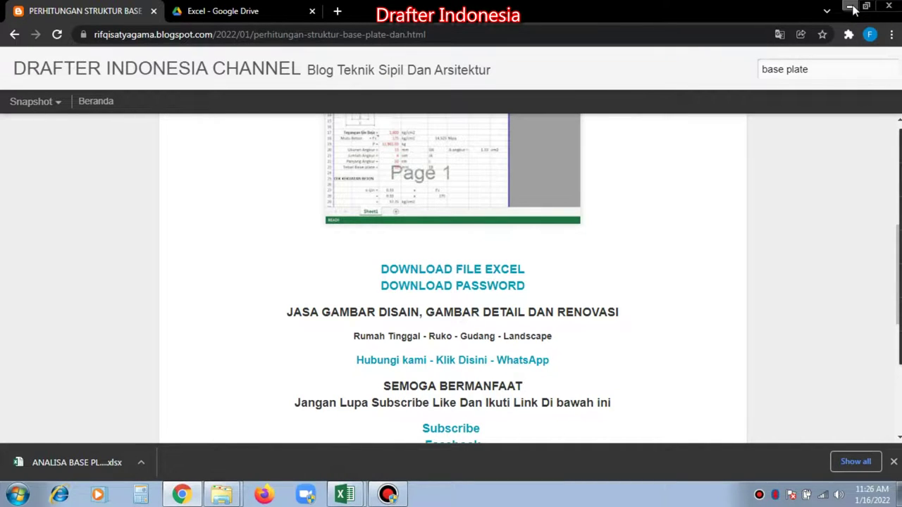
Scroll through the base plate post's workbook preview and download instructions, then back to its title
scroll(659, 199, "down", 1)
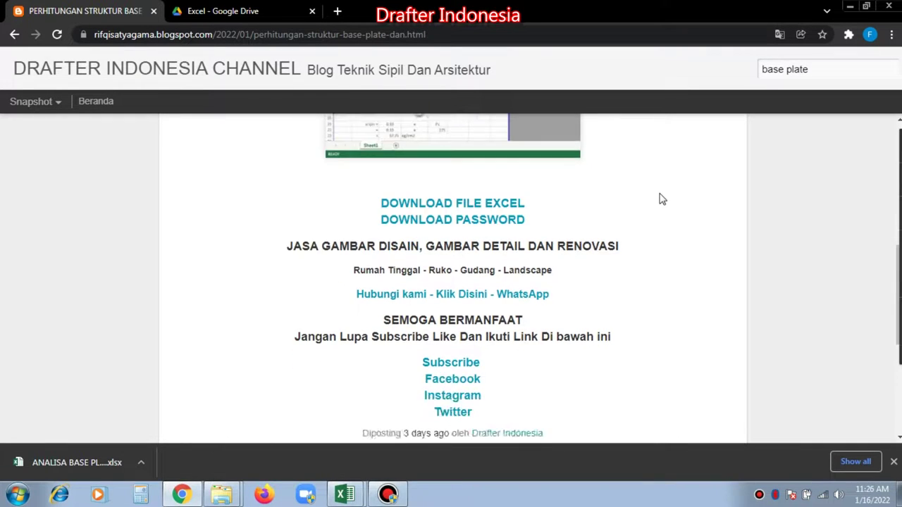
scroll(659, 199, "down", 1)
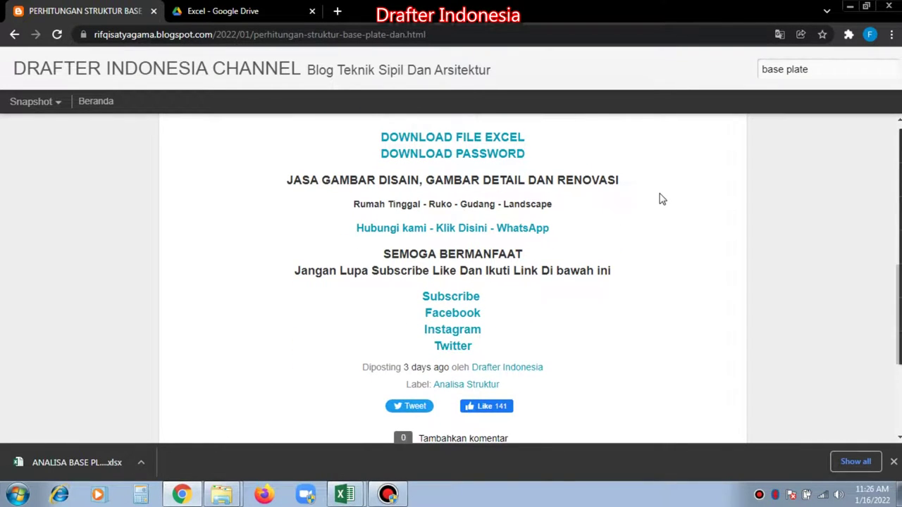
scroll(659, 200, "up", 1)
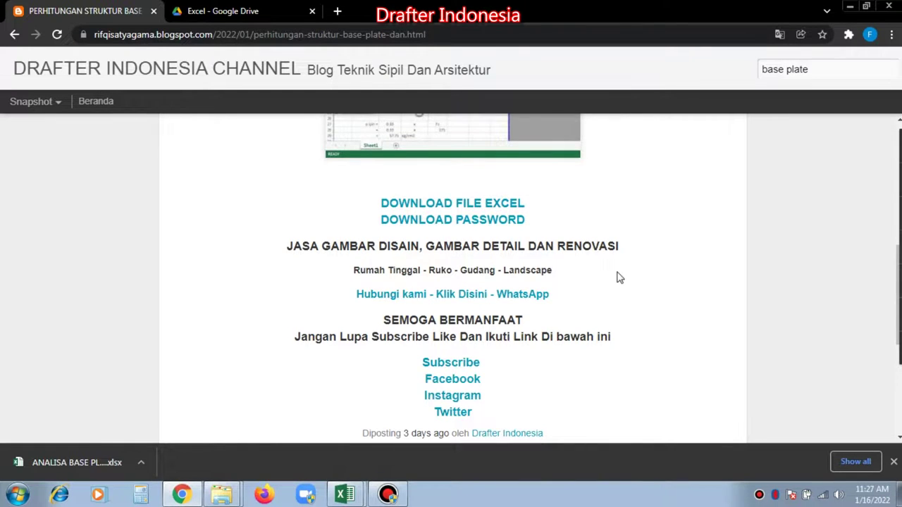
scroll(611, 286, "down", 1)
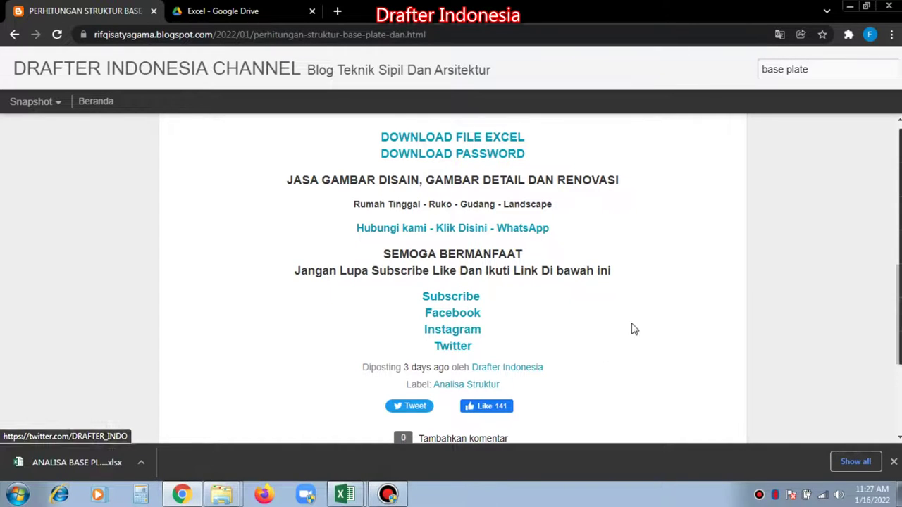
scroll(659, 304, "down", 1)
scroll(654, 300, "up", 1)
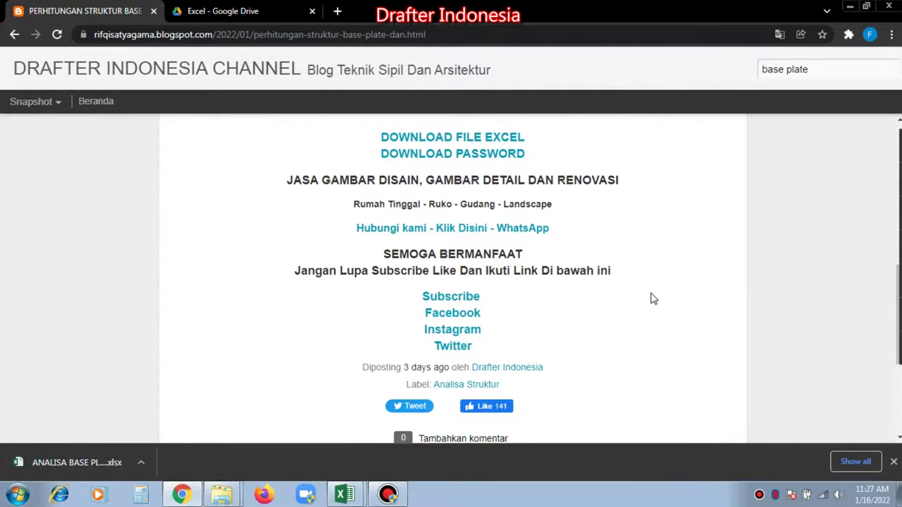
scroll(651, 296, "up", 2)
scroll(650, 292, "up", 3)
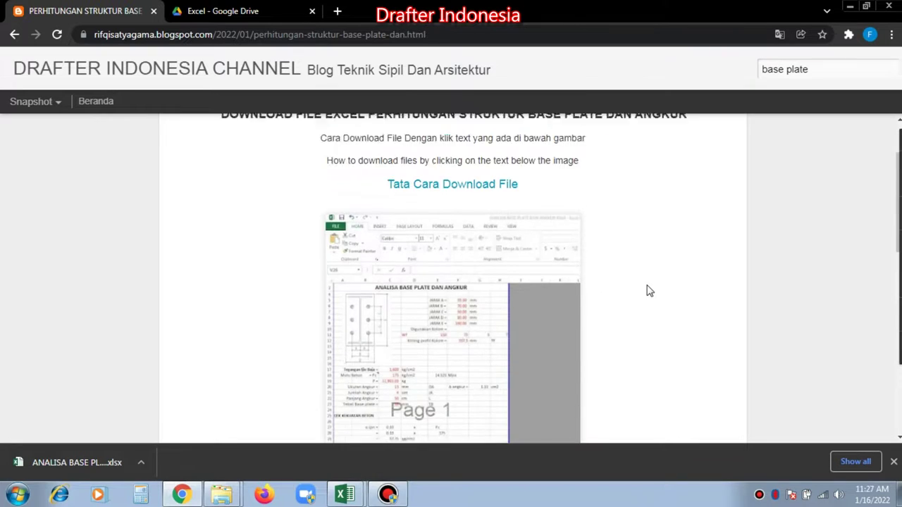
scroll(649, 291, "up", 2)
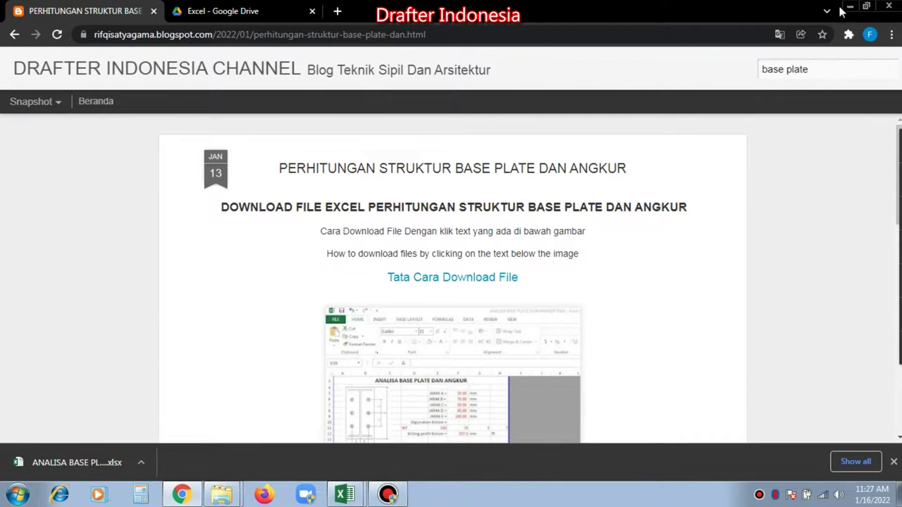
Minimize Chrome to bring the ANALISA BASE PLATE DAN ANGKUR worksheet back into view
left_click(850, 10)
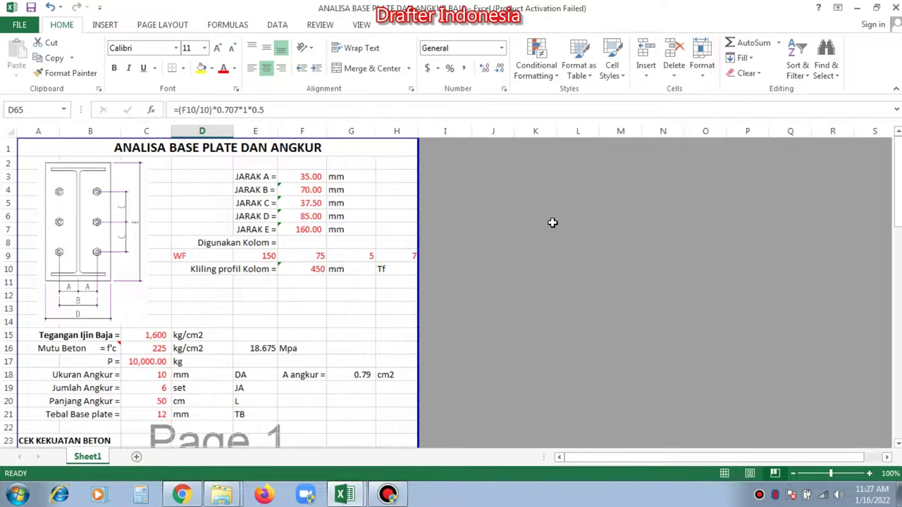